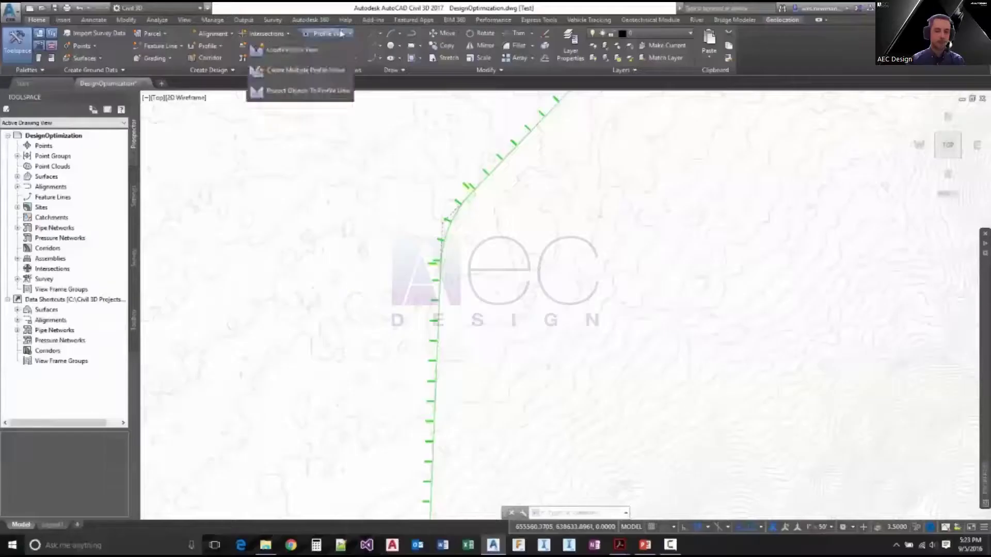
Step: Create a profile view for the road alignment after going through its data band and profile hatch options
left_click(323, 255)
left_click(436, 182)
left_click(436, 191)
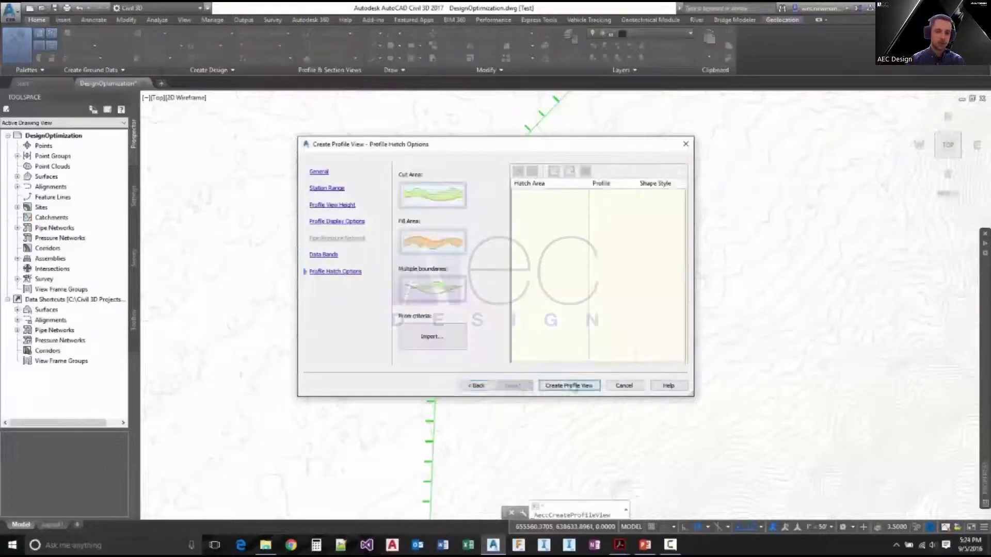
left_click(569, 385)
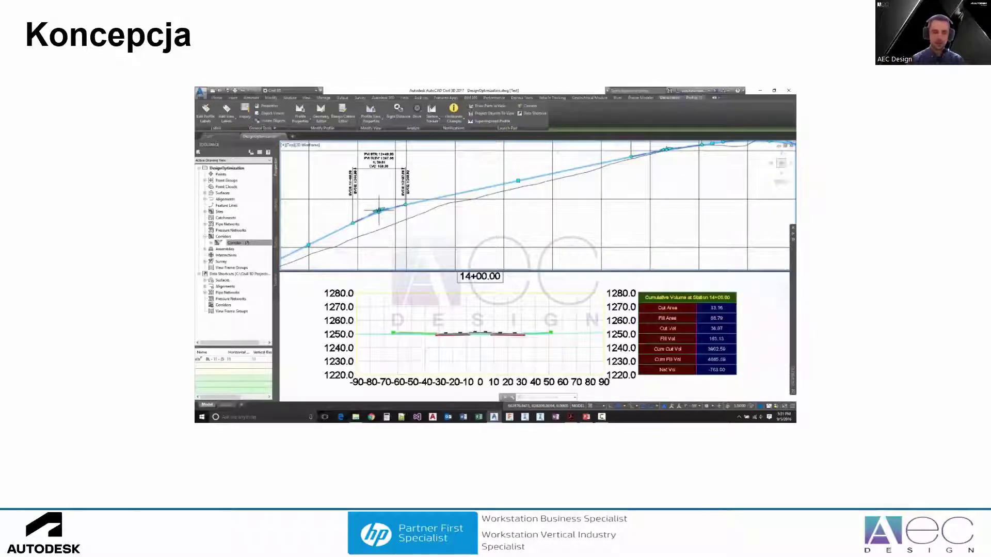
key("Right")
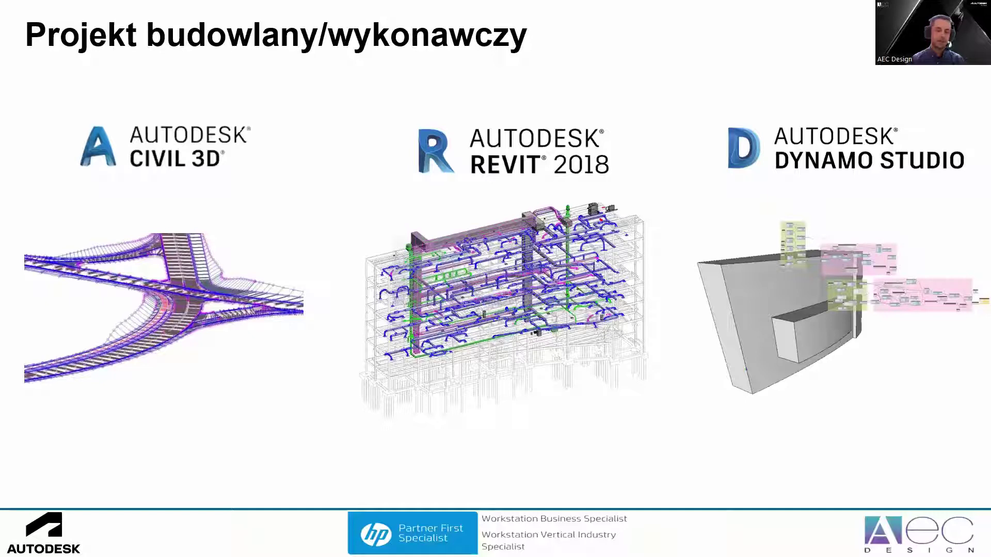
key("Right")
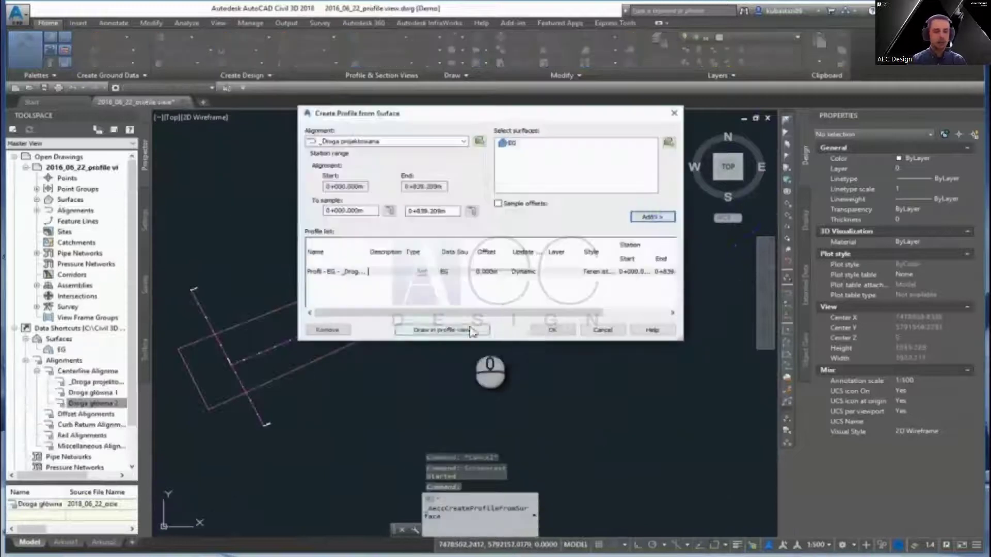
Step: Draw the EG surface profile of _Droga projektowana in a new profile view and place the view in the drawing
left_click(470, 328)
left_click(299, 142)
left_click(300, 212)
left_click(548, 347)
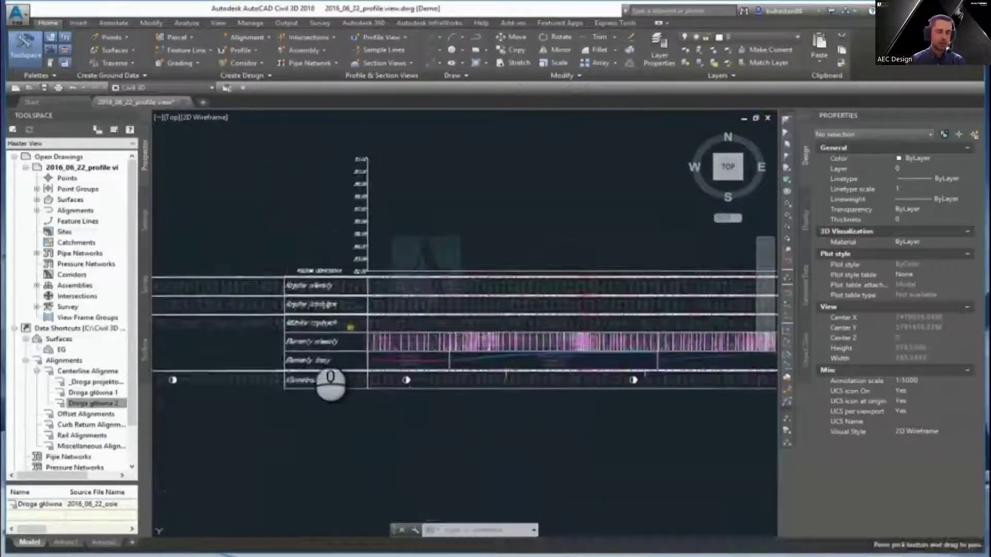
scroll(328, 382, "up", 2)
left_click(292, 356)
scroll(291, 359, "down", 1)
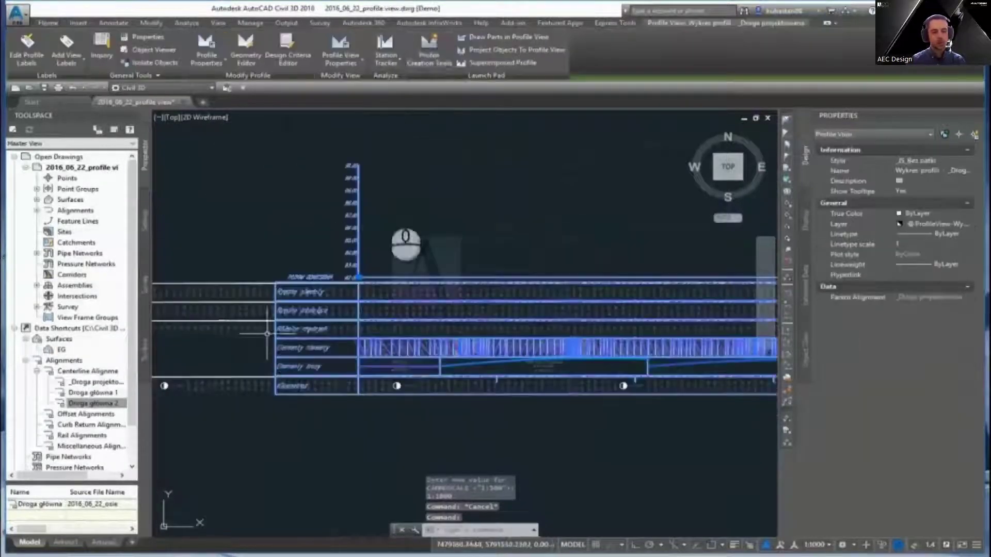
Step: Create a layout profile for _Droga projektowana and draw its tangents along the full length of the profile view
left_click(429, 47)
left_click(241, 391)
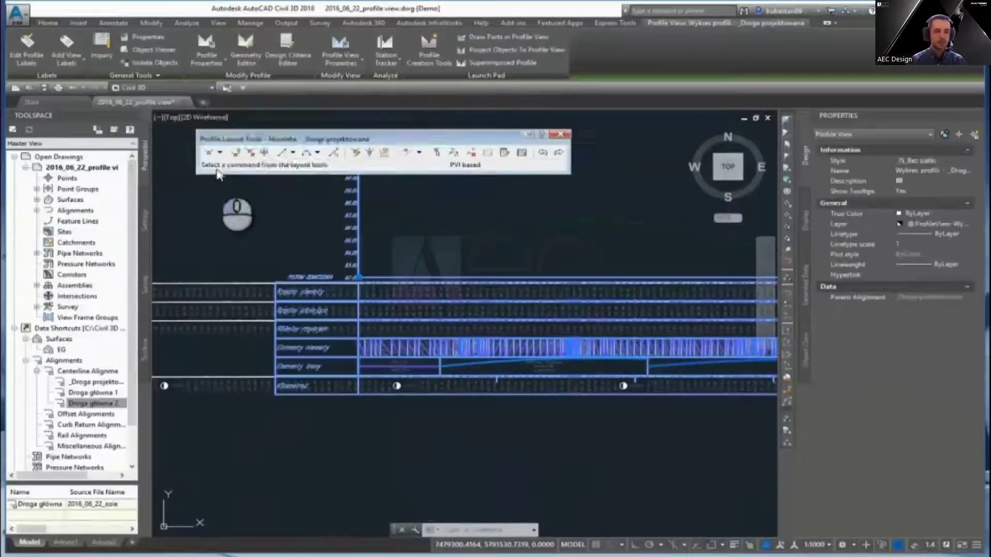
left_click(209, 152)
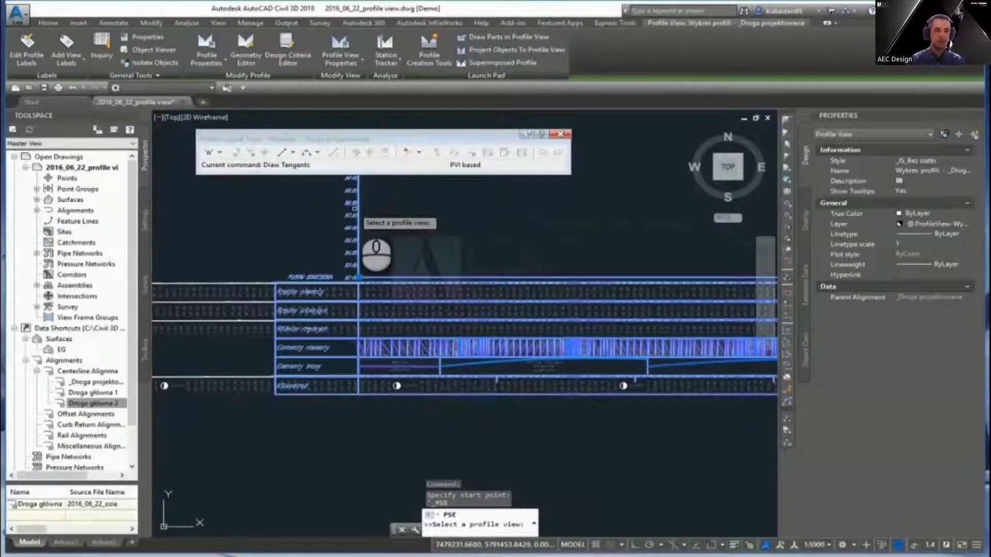
left_click(355, 209)
left_click(317, 202)
left_click(313, 202)
middle_click_drag(577, 276, 416, 295)
left_click(579, 248)
left_click(578, 248)
middle_click_drag(578, 248, 382, 239)
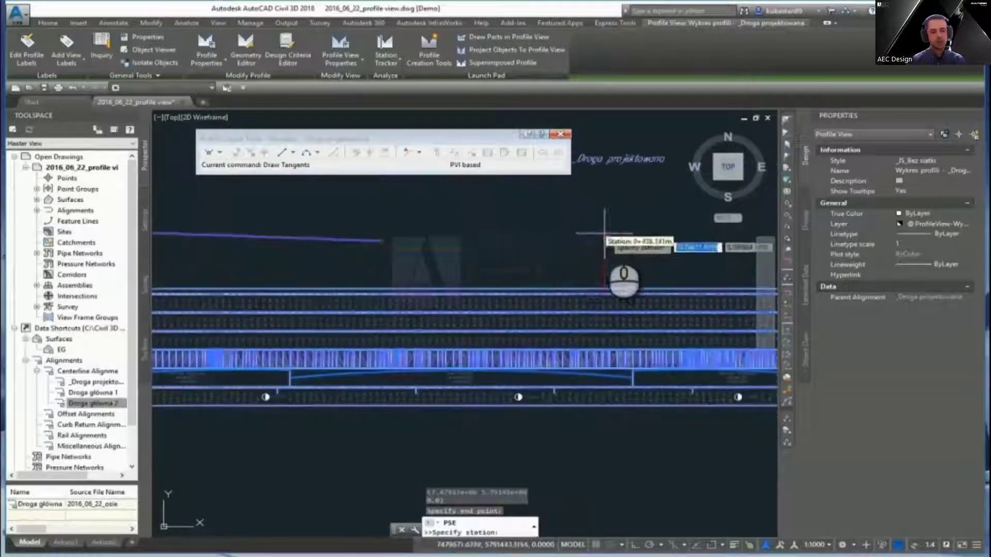
middle_click_drag(764, 233, 440, 256)
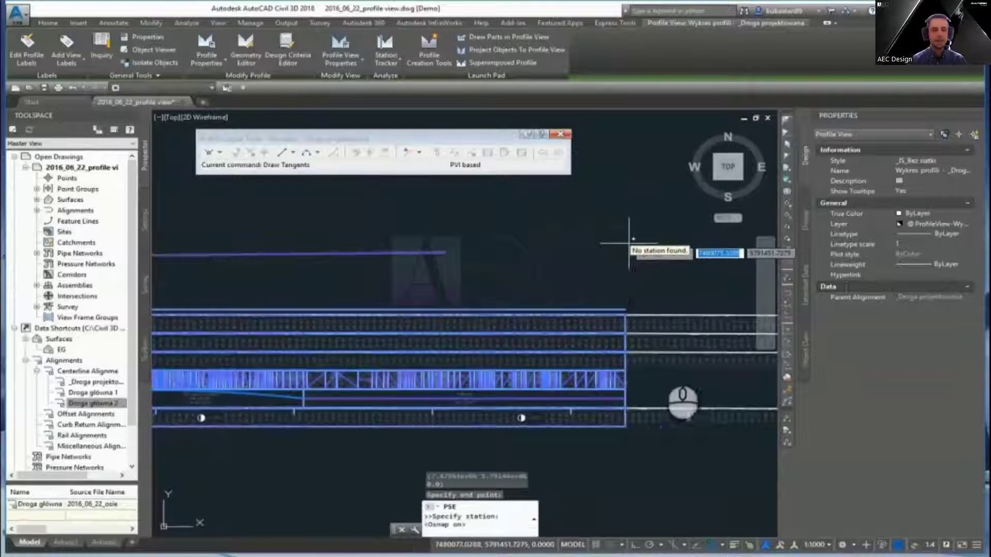
scroll(566, 253, "up", 3)
key("Escape")
Step: Add a free parabolic vertical curve with a 5000 m radius between the tangents meeting at W1
scroll(670, 283, "down", 4)
scroll(577, 283, "up", 5)
left_click(469, 256)
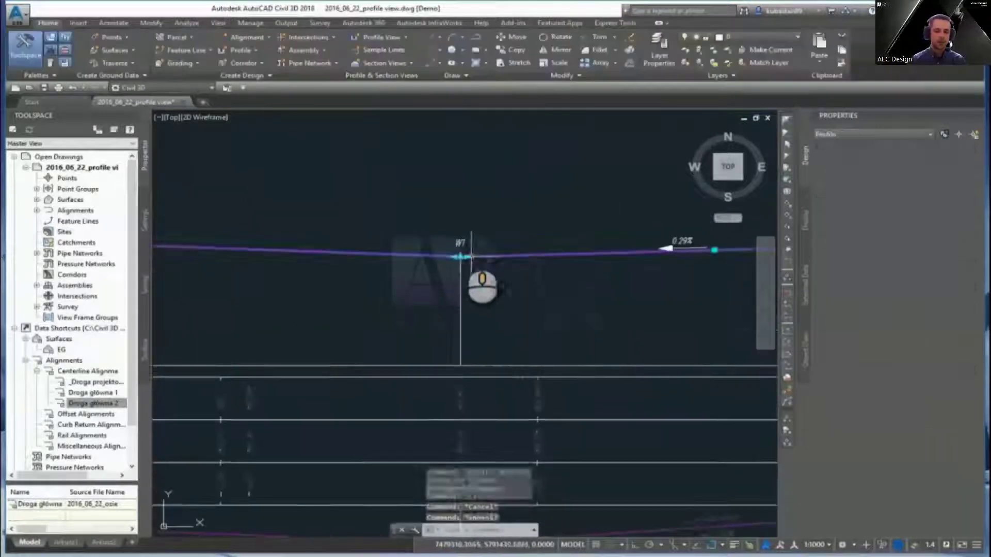
left_click(320, 49)
left_click(295, 149)
left_click(444, 256)
left_click(473, 255)
left_click(450, 530)
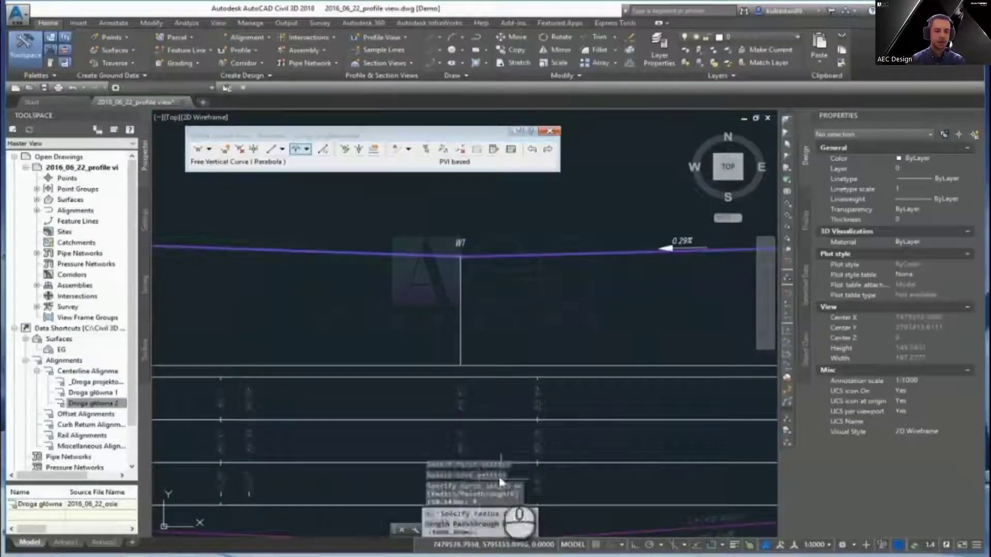
key("Return")
Step: Add free vertical curves with a 5000 m radius at the remaining tangent intersections up to W3
scroll(495, 258, "down", 3)
scroll(506, 257, "up", 5)
left_click(506, 256)
scroll(526, 257, "down", 5)
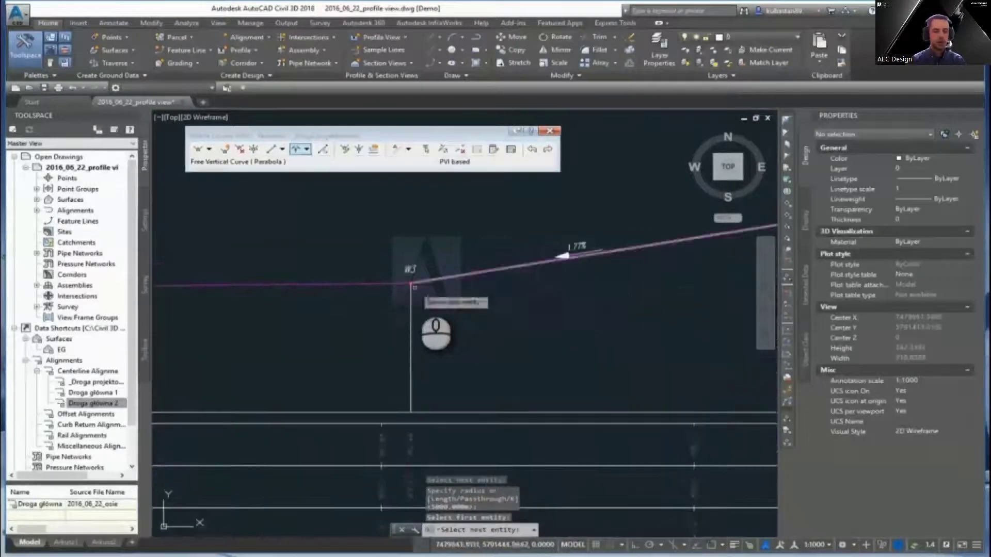
key("Escape")
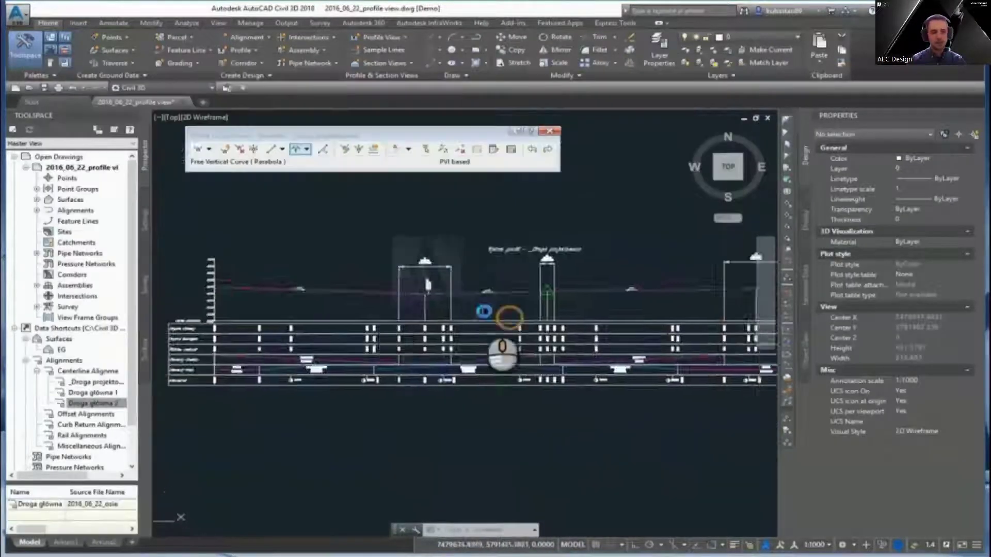
scroll(509, 317, "up", 4)
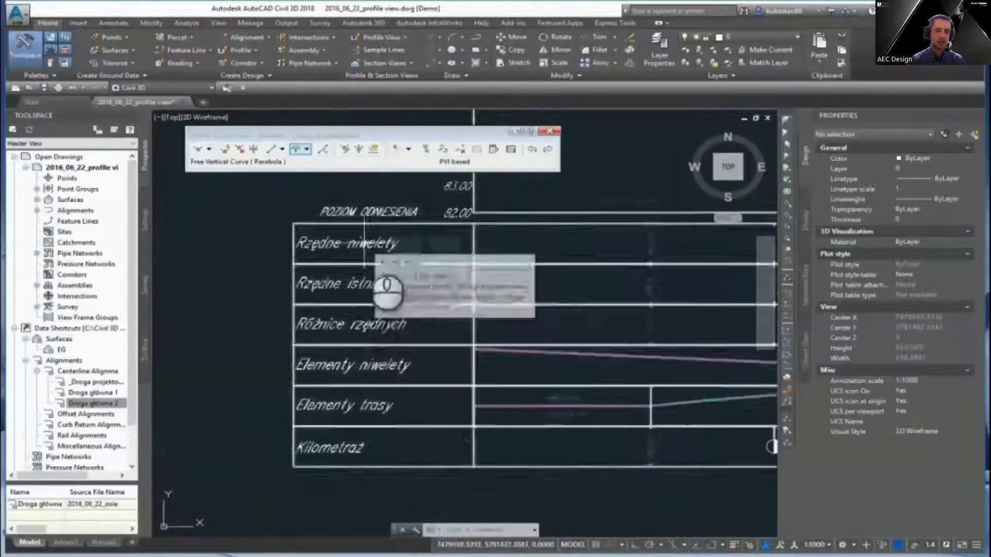
scroll(591, 371, "up", 2)
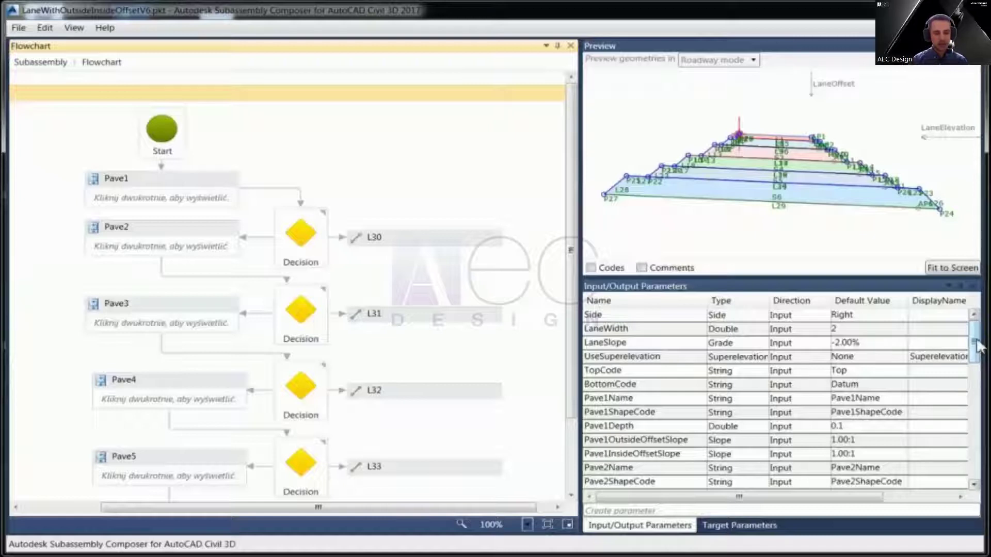
Step: Review the input parameters of the LaneWithOutsideInsideOffsetV6 and DaylightV8 subassemblies in Subassembly Composer
left_click_drag(977, 345, 984, 475)
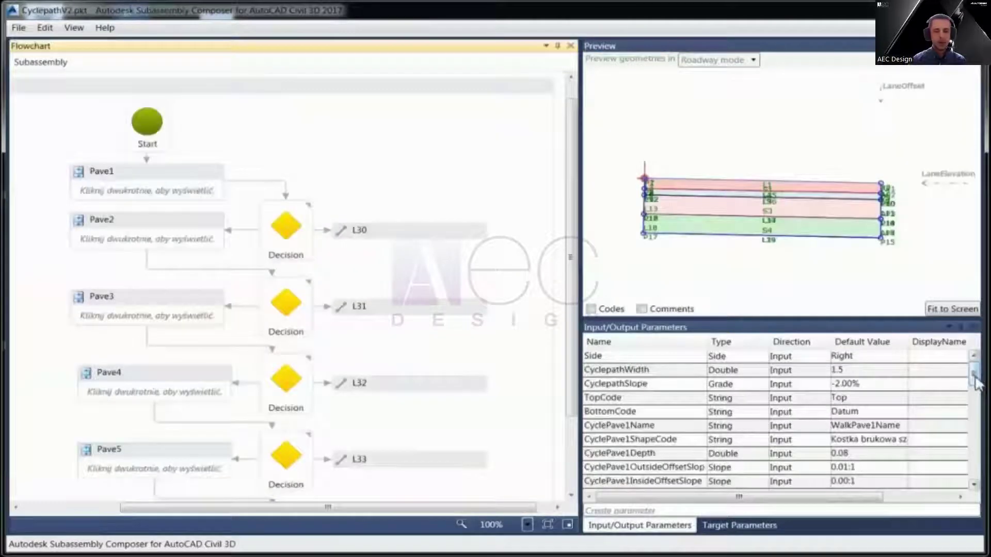
left_click_drag(974, 382, 974, 467)
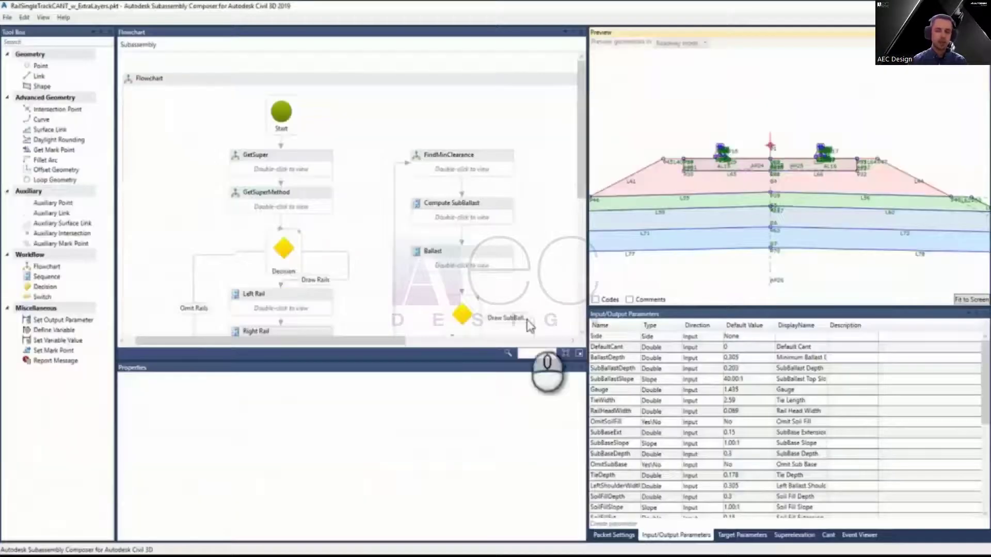
Step: Examine the flowchart, preview geometry and input parameters of the RailSingleTrackCANT_w_ExtraLayers subassembly
mouse_move(582, 149)
left_mouse_down()
mouse_move(583, 282)
mouse_move(581, 82)
left_mouse_up()
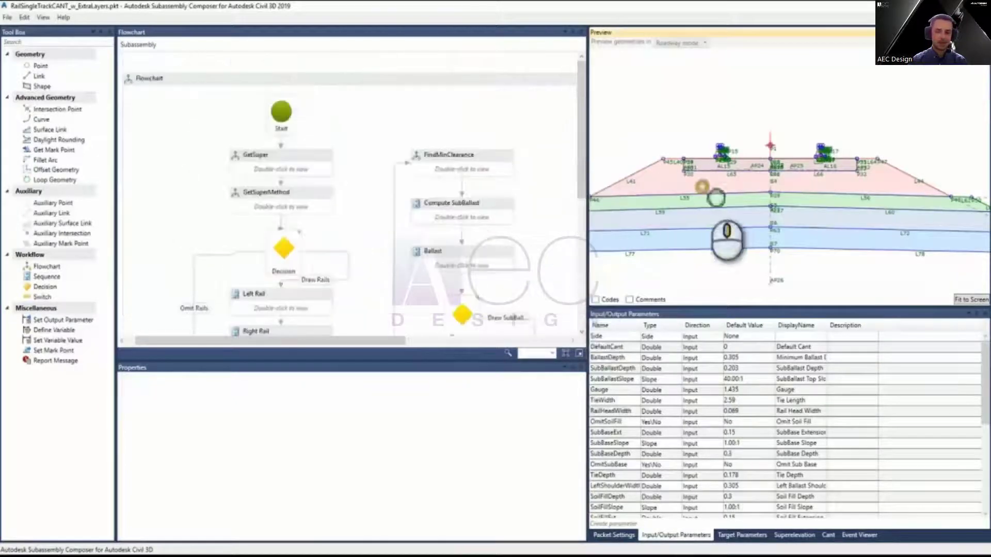
middle_click_drag(749, 198, 765, 222)
scroll(822, 221, "up", 5)
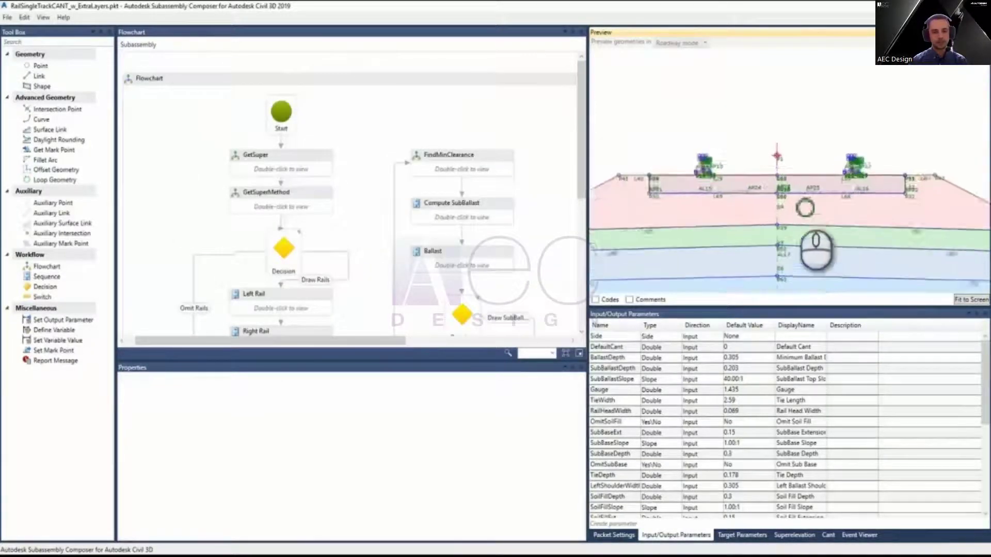
scroll(722, 175, "up", 2)
scroll(713, 171, "down", 3)
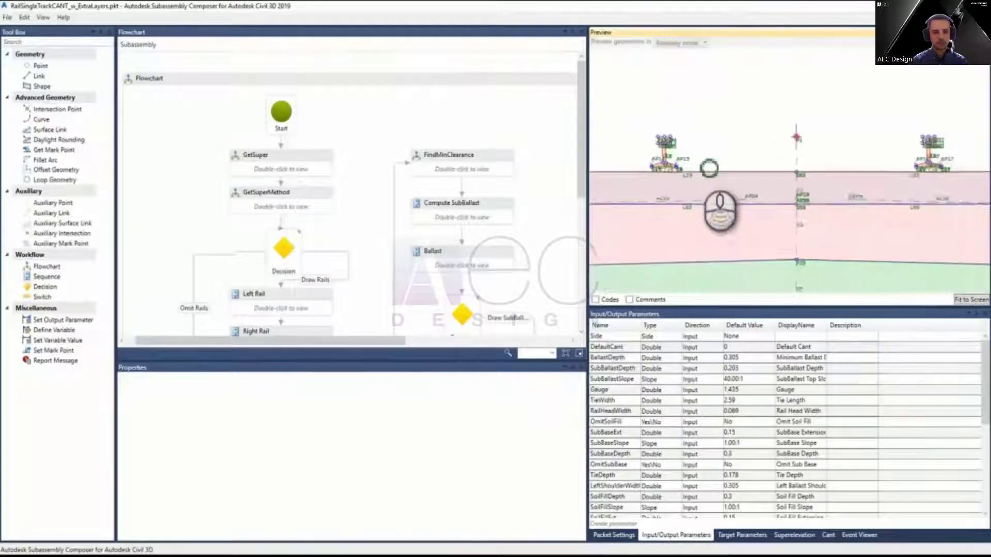
scroll(713, 171, "down", 5)
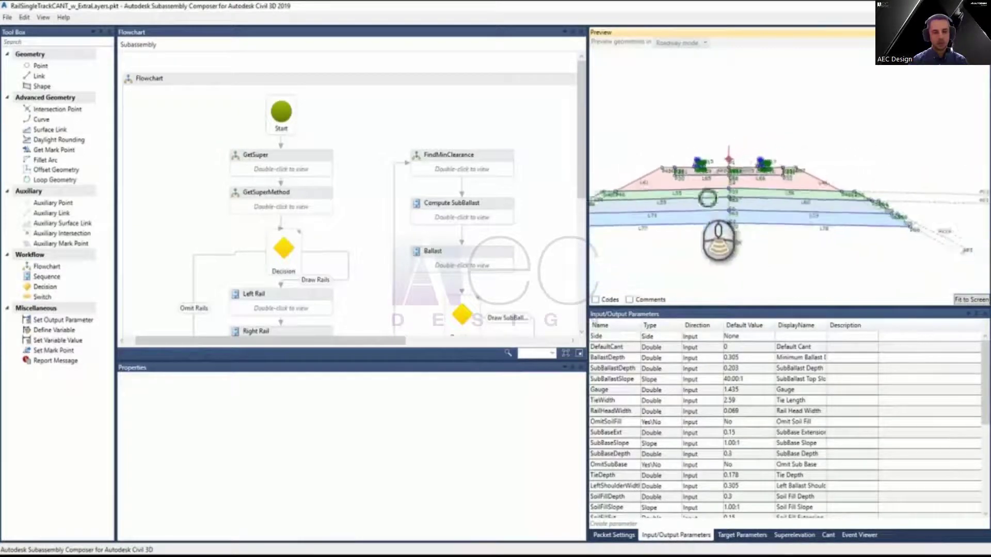
scroll(705, 201, "down", 1)
middle_click_drag(700, 194, 759, 179)
left_click_drag(983, 350, 986, 449)
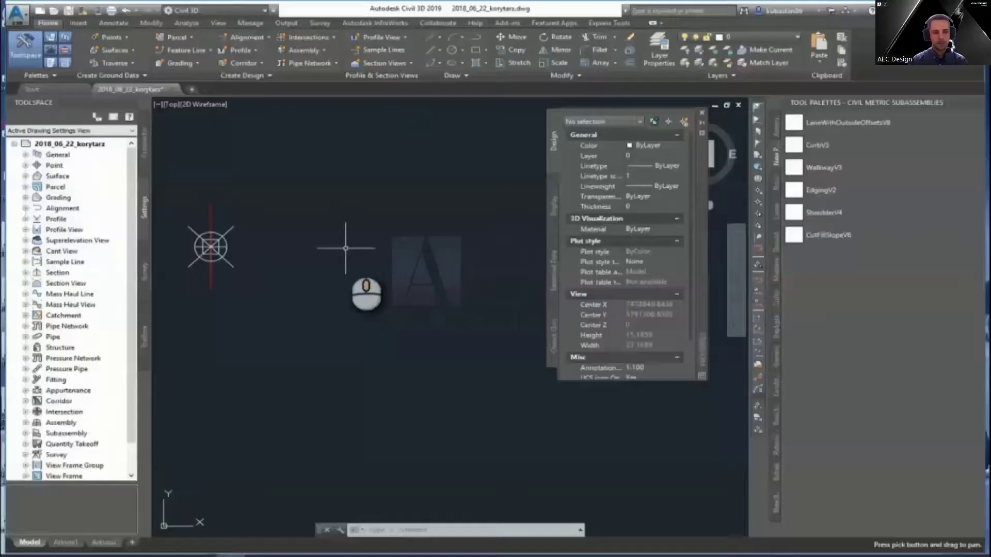
Step: In Civil 3D, attach the lane subassembly to the assembly baseline and CurbV3 to the lane's outer top edge
left_click(226, 242)
key("Escape")
left_click(825, 146)
scroll(277, 253, "up", 8)
left_click(280, 216)
key("Escape")
Step: Attach WalkwayV3 to the outer top corner of the curb and set its slope to -2%
left_click(824, 167)
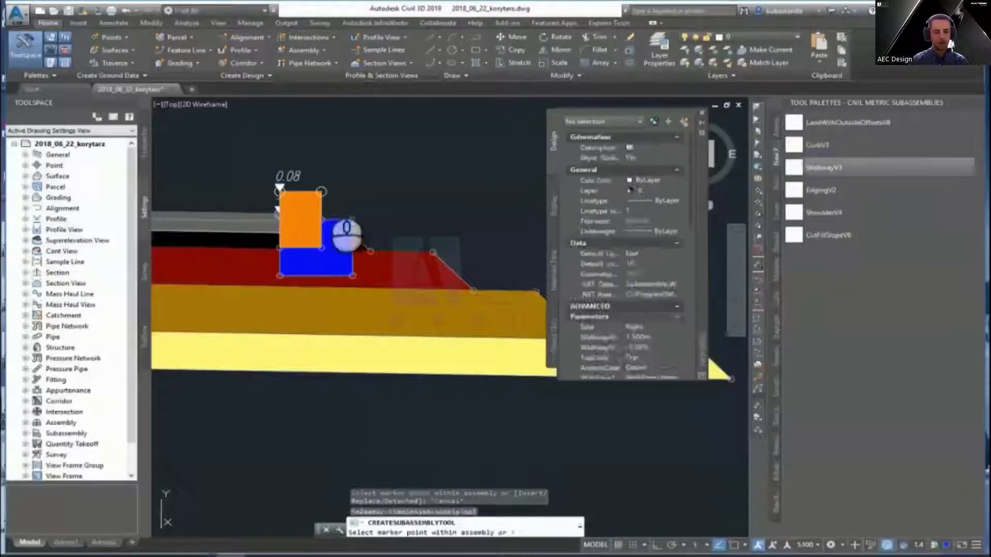
left_click(321, 191)
left_click(358, 243)
left_click(653, 377)
type("-2")
key("Return")
key("Escape")
Step: Attach the EdgingV2 subassembly to the outer top edge of the walkway
left_click(820, 190)
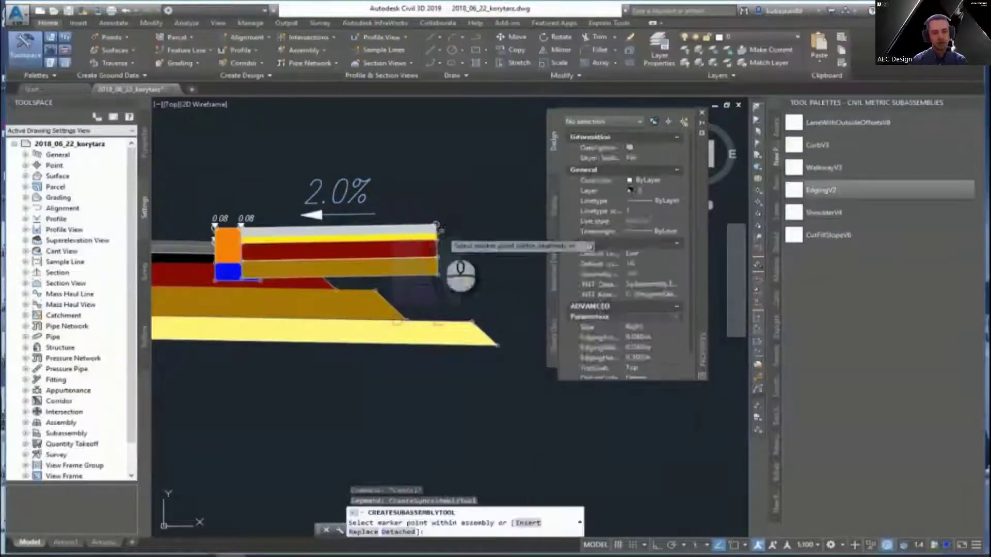
left_click(436, 225)
key("Escape")
left_click(447, 220)
middle_click_drag(467, 291, 247, 264)
Step: Attach CutFillSlopeV6 to the outer edge of the shoulder and adjust its parameters
scroll(247, 264, "down", 2)
left_click(831, 236)
scroll(317, 266, "up", 2)
left_click(308, 261)
key("Escape")
left_click(362, 249)
left_click(652, 366)
left_click(651, 387)
scroll(531, 320, "down", 4)
key("Escape")
Step: Mirror all subassemblies of the right half to the other side of the assembly baseline
left_click(482, 383)
left_click(300, 234)
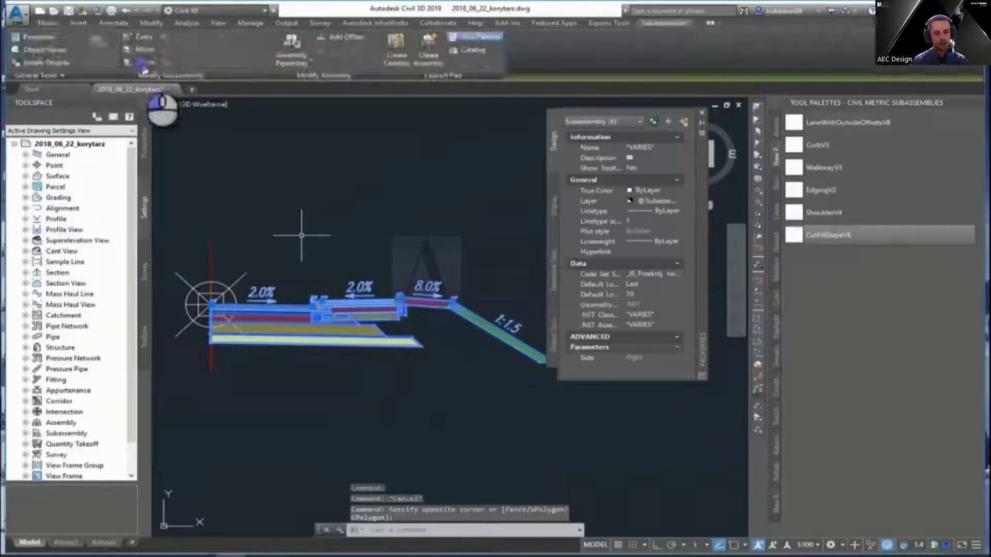
left_click(141, 61)
left_click(210, 305)
key("Escape")
key("Escape")
Step: Delete the walkway section from the mirrored left half of the assembly
middle_click_drag(187, 304, 440, 287)
left_click(251, 231)
left_click(390, 316)
key("Delete")
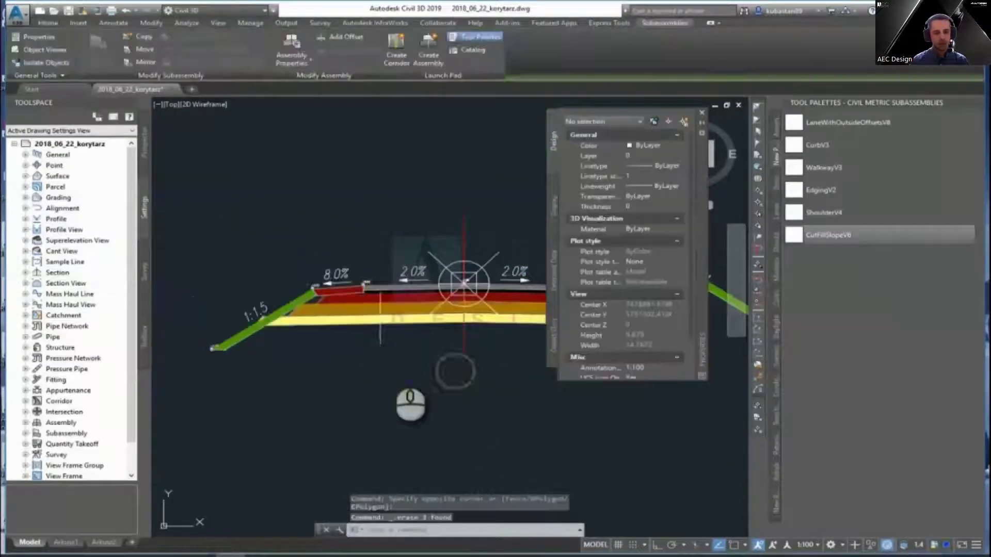
scroll(389, 356, "down", 2)
middle_click_drag(471, 369, 371, 327)
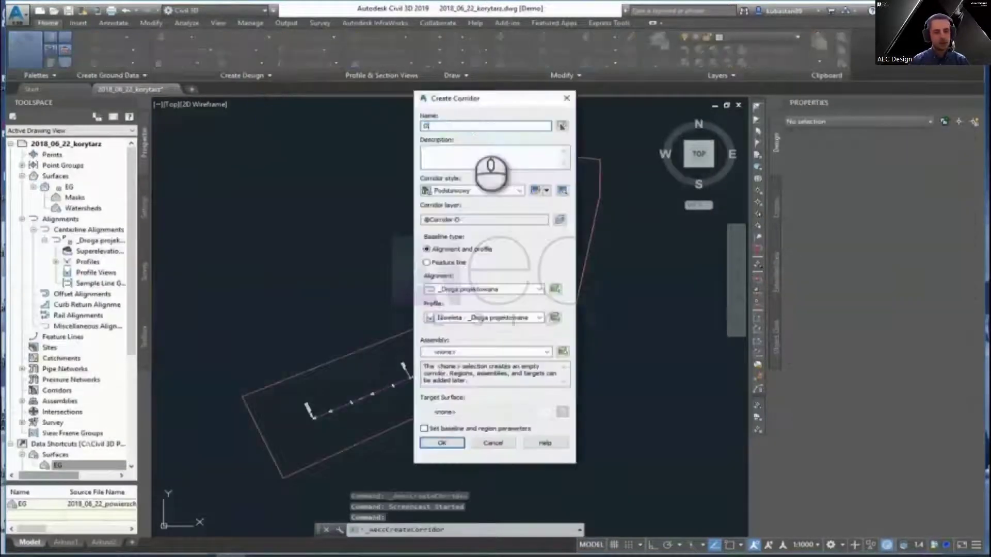
Step: Create the corridor Droga projektowana from its alignment and Niweleta profile, applying the assembly every 5 m along curves and spirals
type("Droga projektowana")
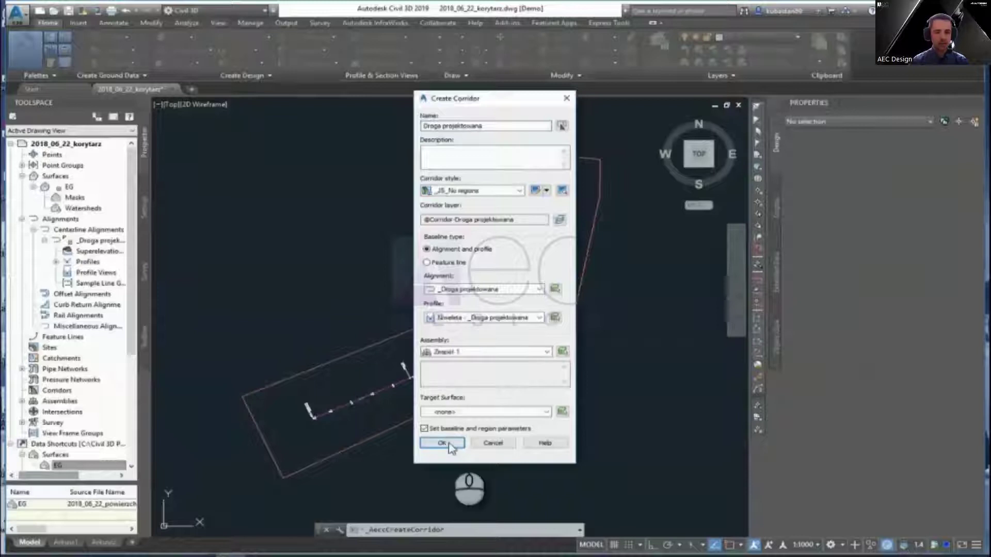
left_click(443, 443)
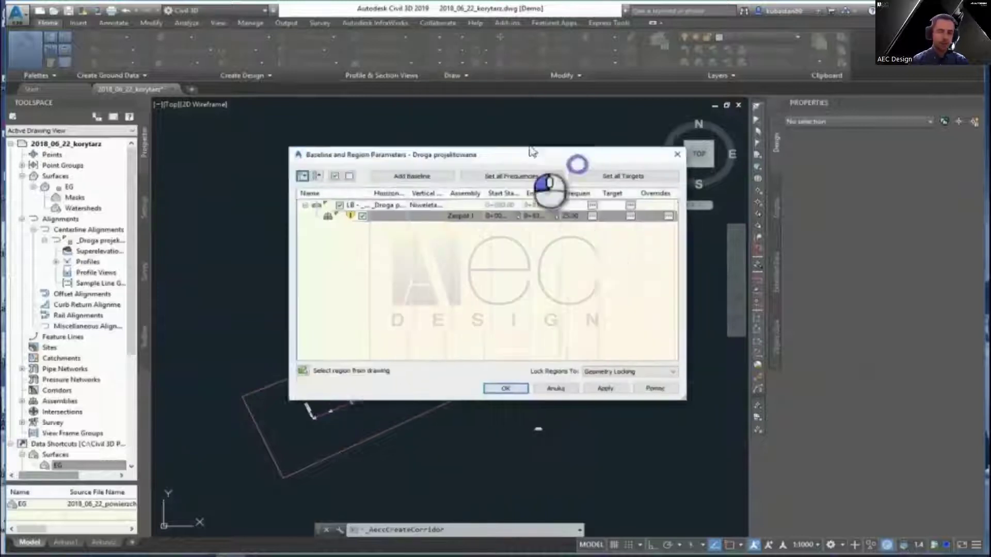
left_click(563, 191)
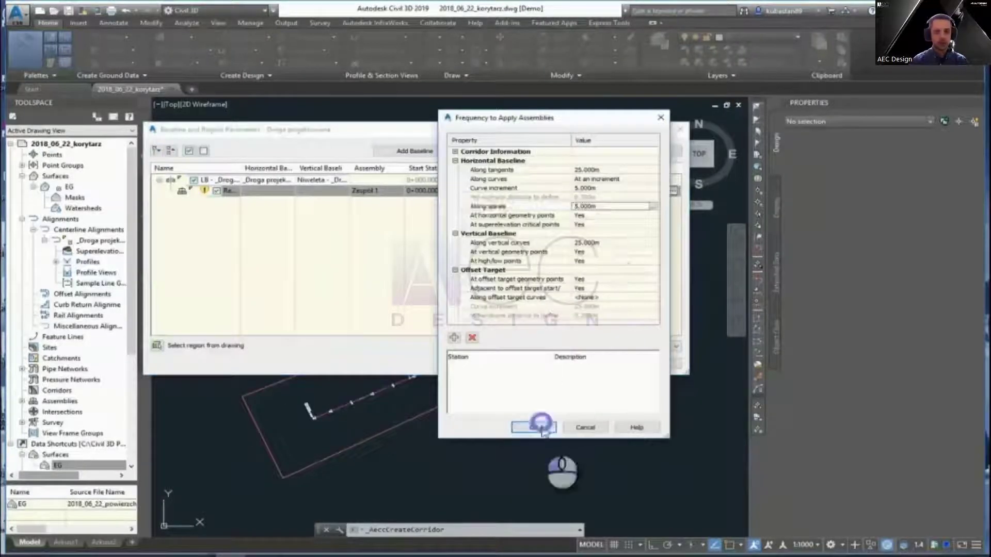
left_click(531, 425)
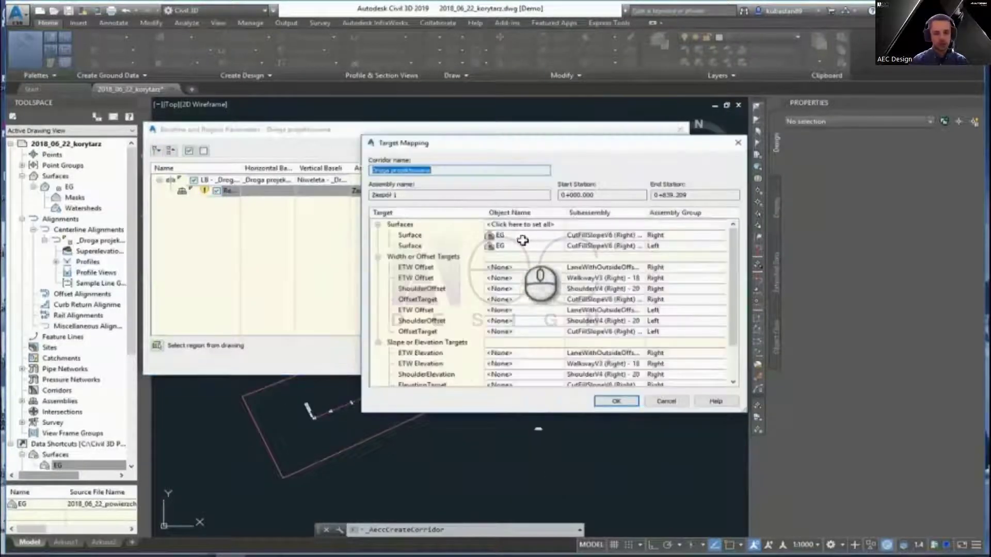
left_click(615, 401)
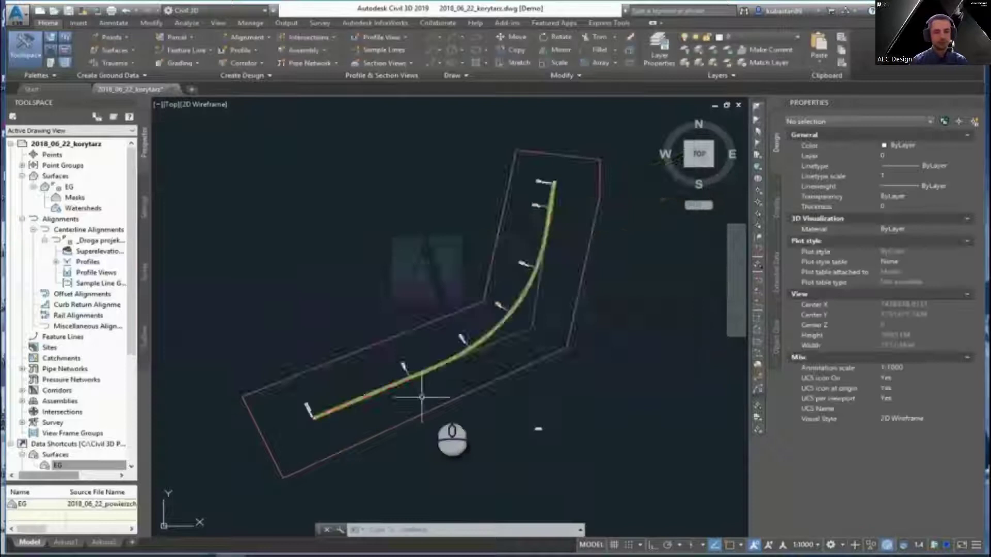
scroll(475, 329, "up", 5)
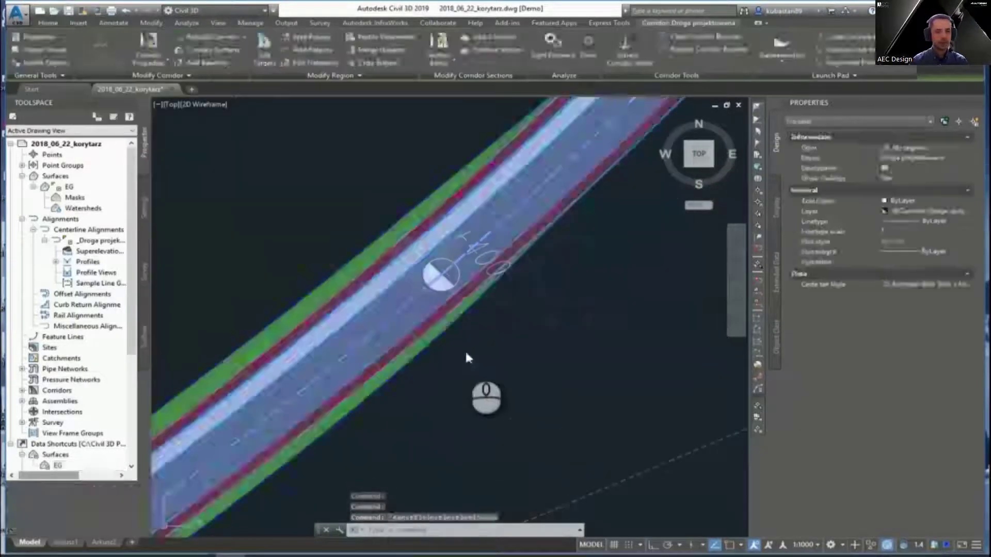
Step: Set the corridor's code set style to _JS_Korytarz-druk linie
scroll(374, 235, "up", 3)
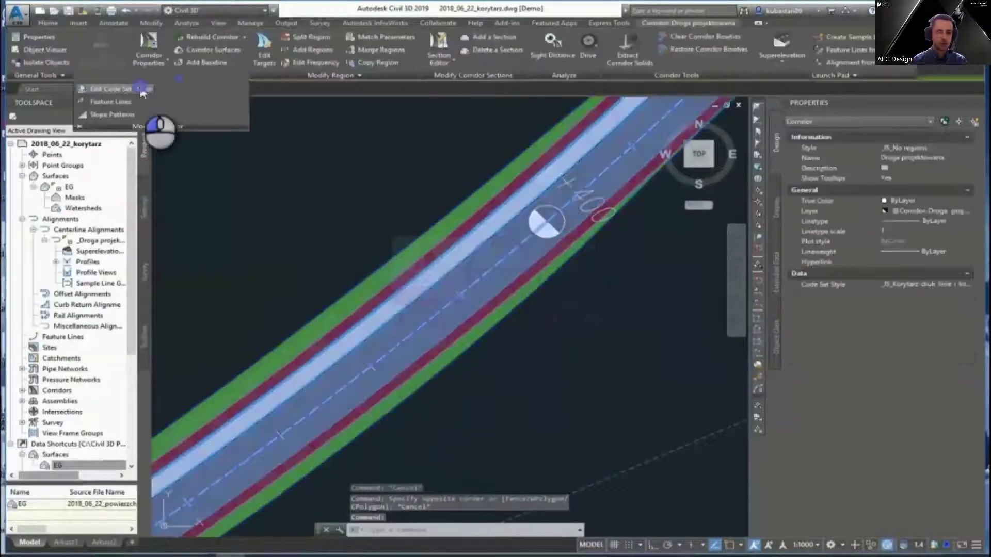
left_click(124, 98)
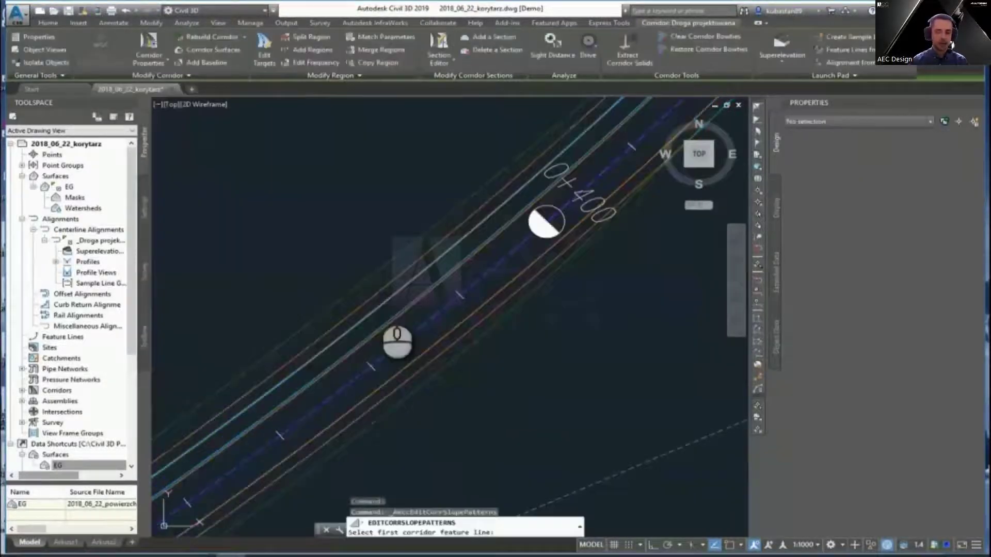
left_click(397, 337)
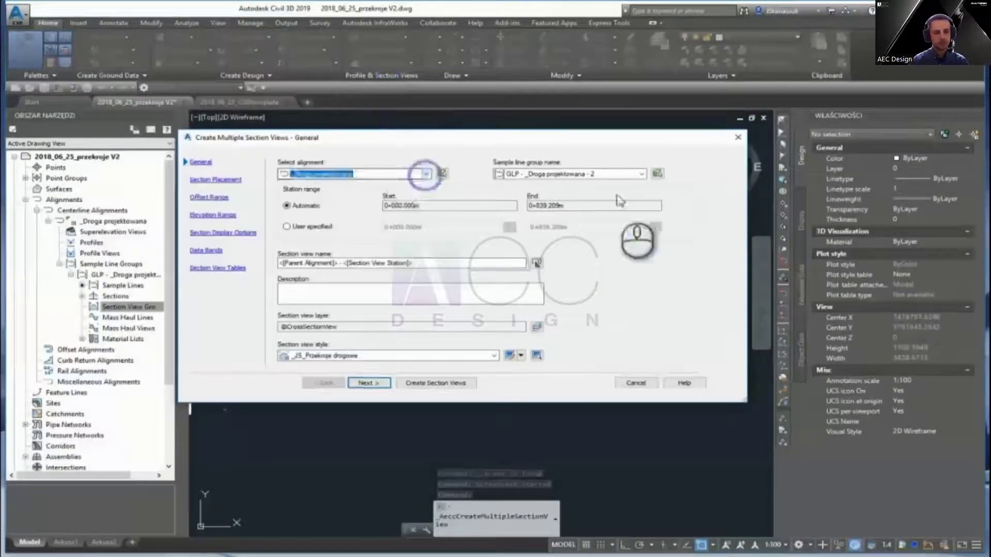
Step: Set the cross-section sheet template for production placement to the S-100-A3H layout of 2018_02_11_PlanLayout.dwt
left_click(642, 174)
left_click(368, 383)
left_click(665, 213)
left_click(466, 317)
Step: Review the offset range, elevation range and section display options, and create the multiple section views in model space
left_click(209, 196)
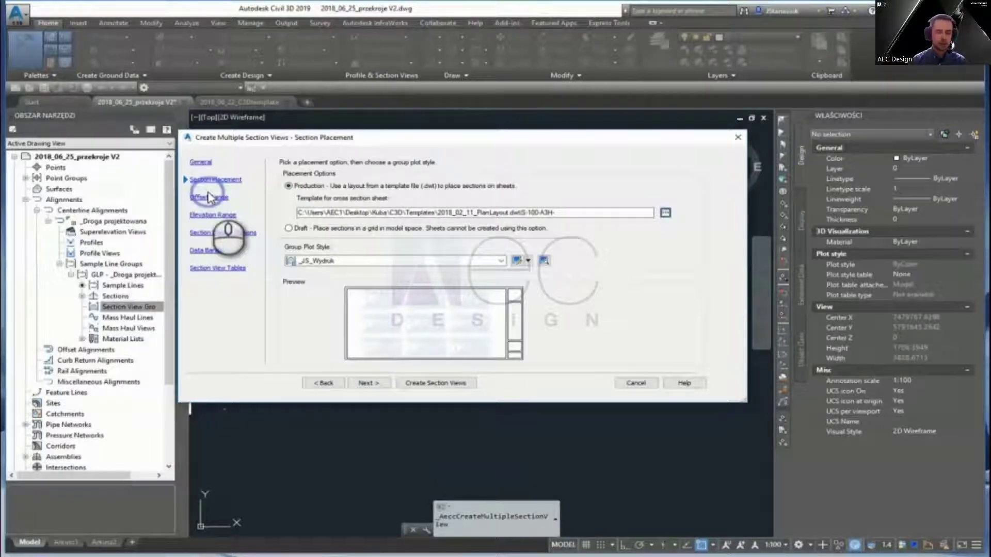
left_click(213, 215)
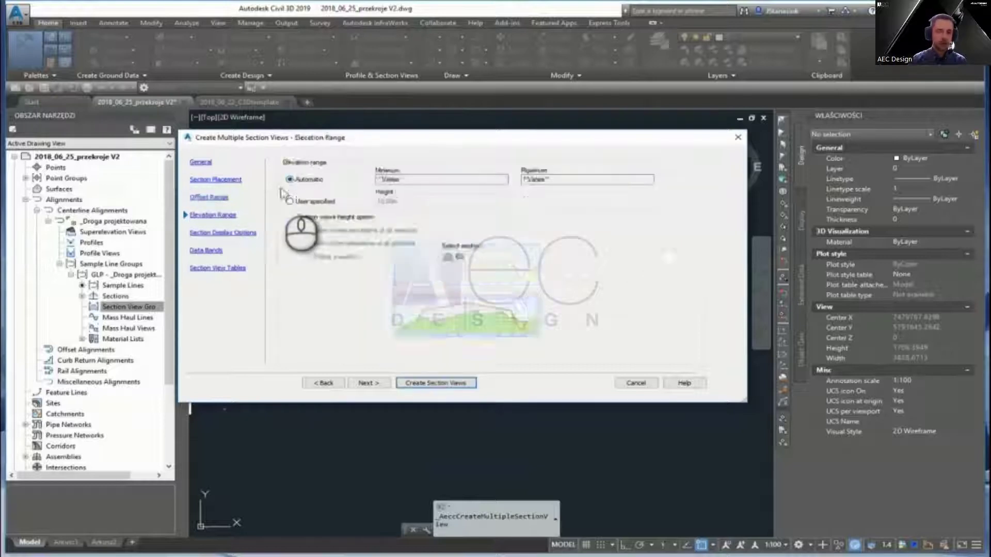
left_click(223, 232)
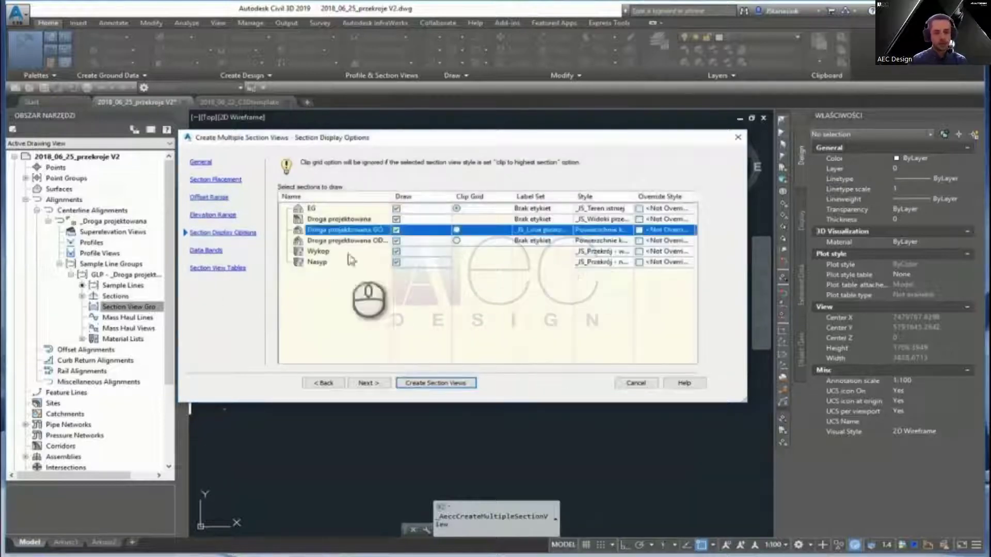
left_click(435, 383)
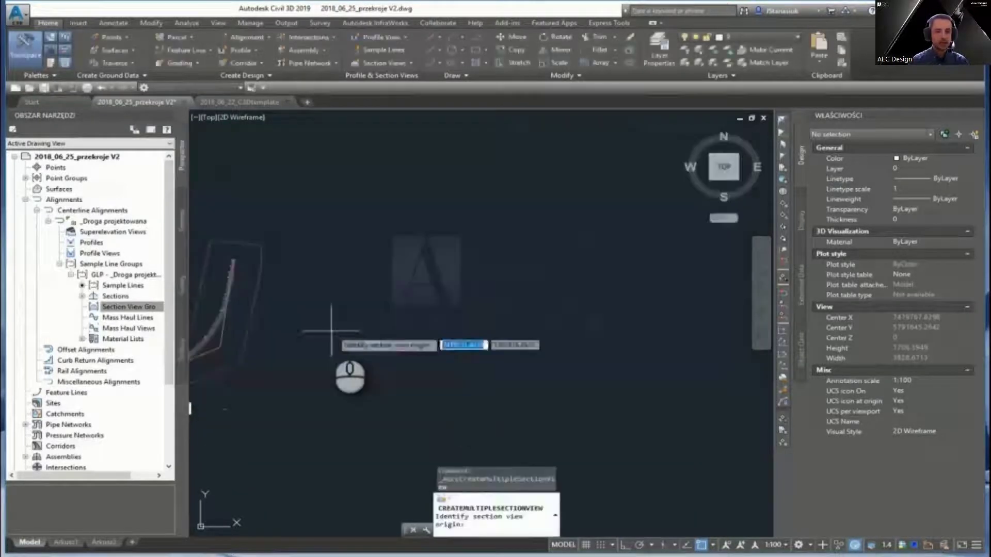
left_click(332, 331)
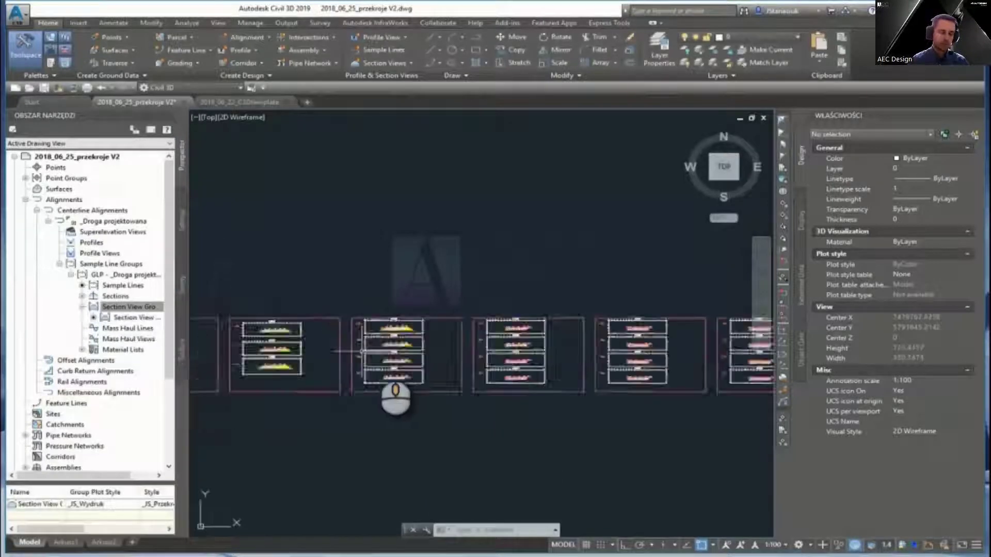
scroll(364, 352, "up", 8)
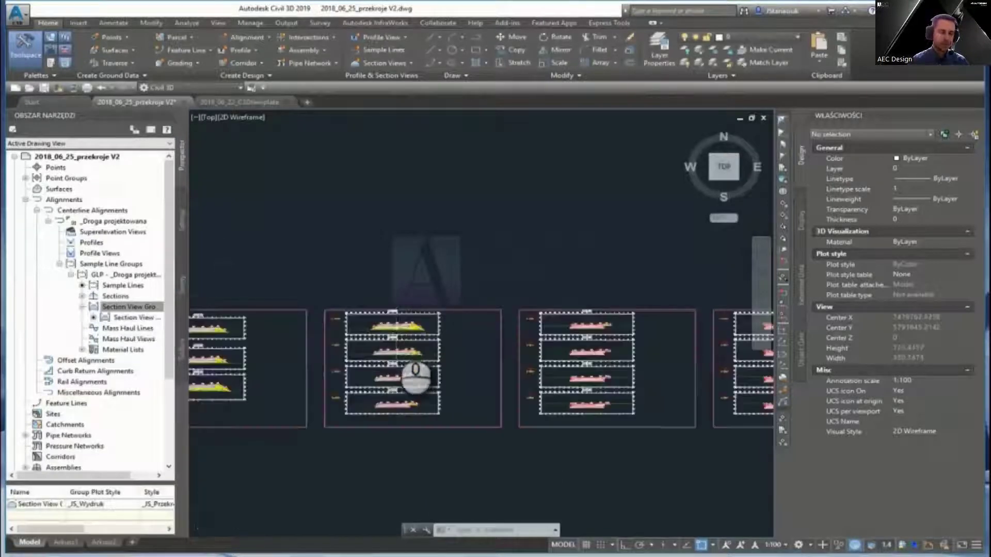
Step: Examine the slopes, pavement layers and cut and fill volume labels in the section views along the sheets
middle_click_drag(418, 295, 665, 348)
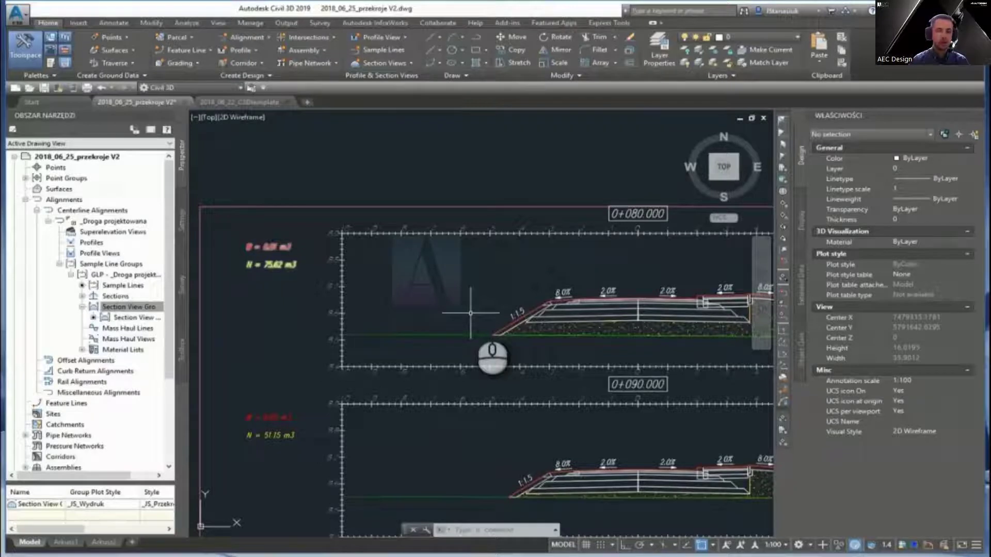
middle_click_drag(470, 313, 368, 292)
mouse_move(455, 293)
middle_mouse_down()
mouse_move(348, 300)
mouse_move(266, 321)
middle_mouse_up()
scroll(404, 305, "down", 6)
mouse_move(645, 333)
middle_mouse_down()
mouse_move(312, 336)
mouse_move(331, 350)
middle_mouse_up()
middle_click_drag(633, 358, 264, 349)
middle_click_drag(631, 348, 269, 350)
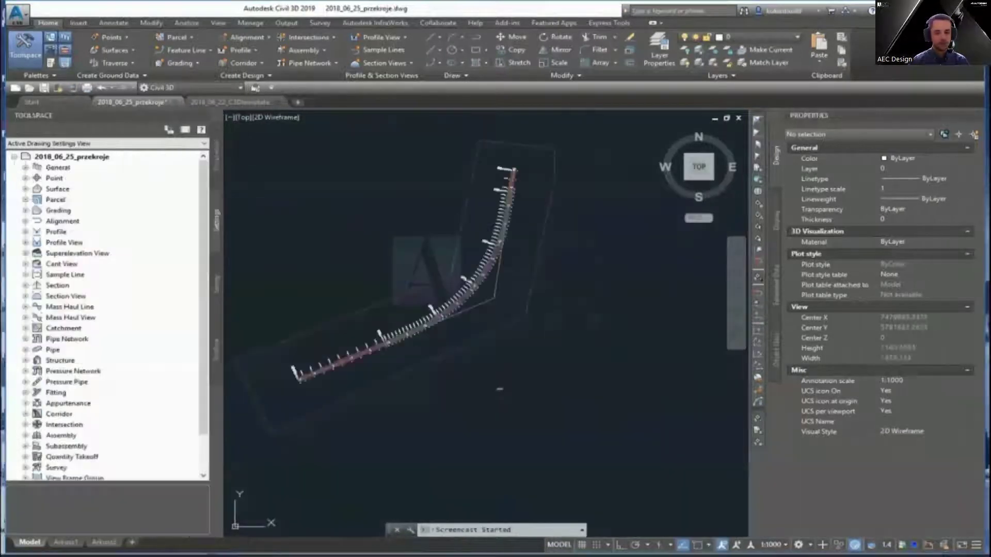
Step: Compute materials for the Droga projektowana sample line group using the Roboty ziemne criteria with surface EG and the corridor surface
left_click(187, 23)
left_click(455, 42)
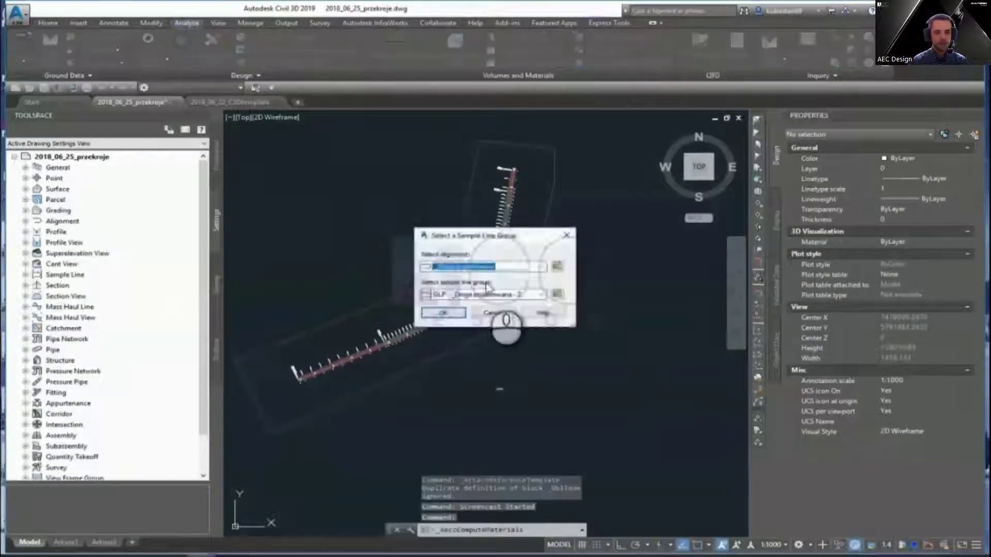
left_click(453, 310)
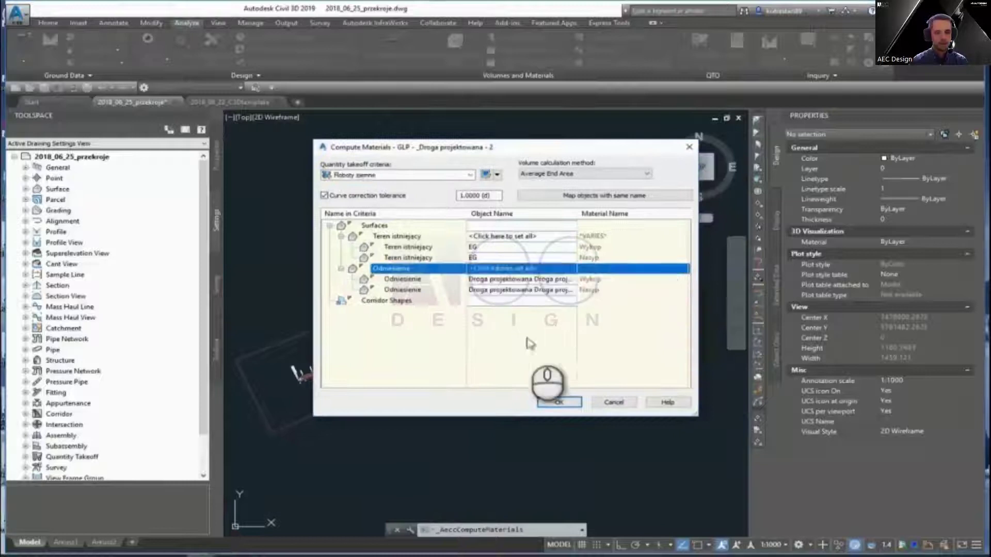
left_click(559, 402)
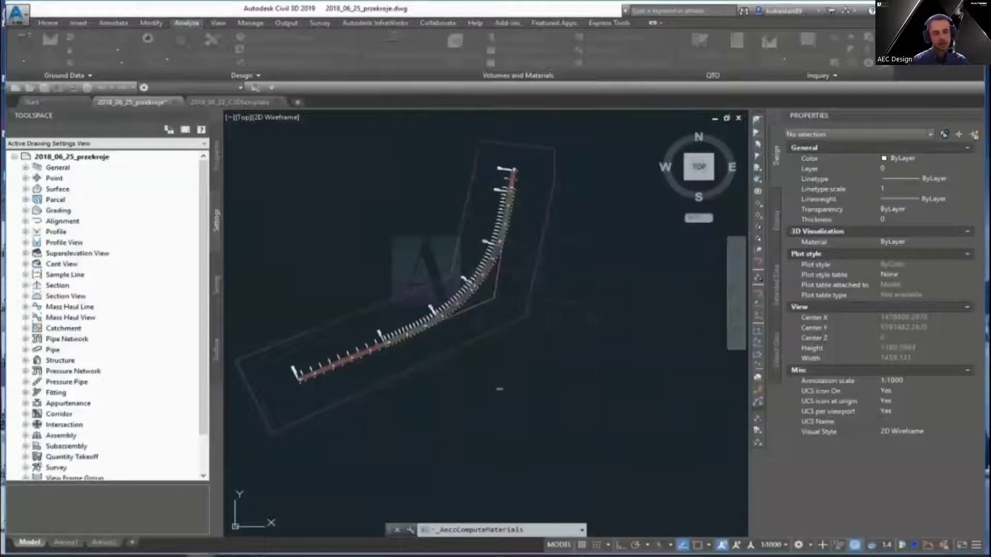
Step: Insert a total volume table for the computed materials in the empty area below the road
middle_click_drag(431, 221, 420, 220)
left_click(522, 49)
left_click(458, 155)
left_click(444, 171)
left_click(456, 433)
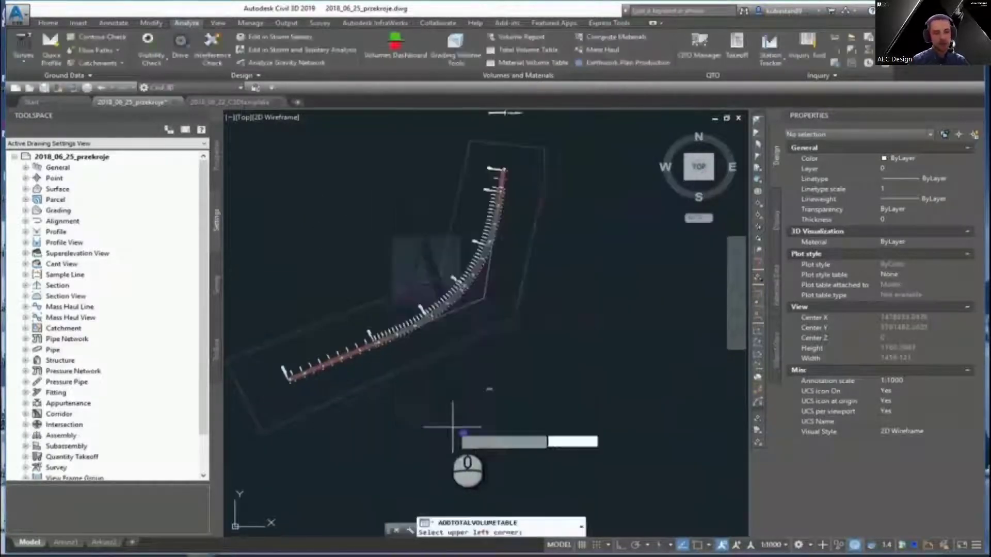
left_click(437, 382)
Step: Examine the total volume table, the earthworks report and the material report by station
scroll(451, 395, "up", 2)
scroll(448, 400, "up", 4)
middle_click_drag(473, 292, 440, 299)
scroll(442, 302, "down", 3)
middle_click_drag(464, 365, 465, 137)
scroll(418, 413, "up", 2)
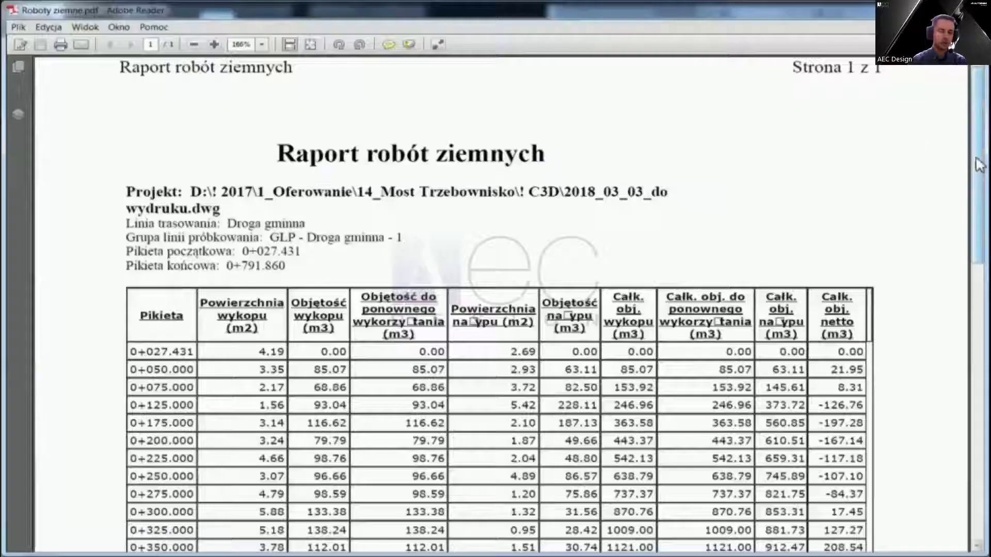
scroll(495, 309, "down", 5)
scroll(495, 310, "up", 5)
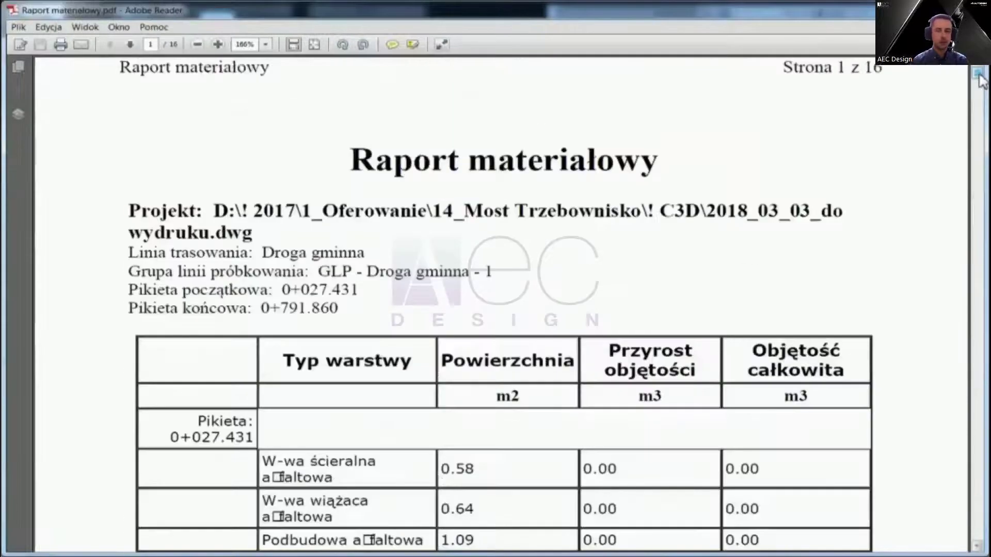
scroll(979, 80, "down", 15)
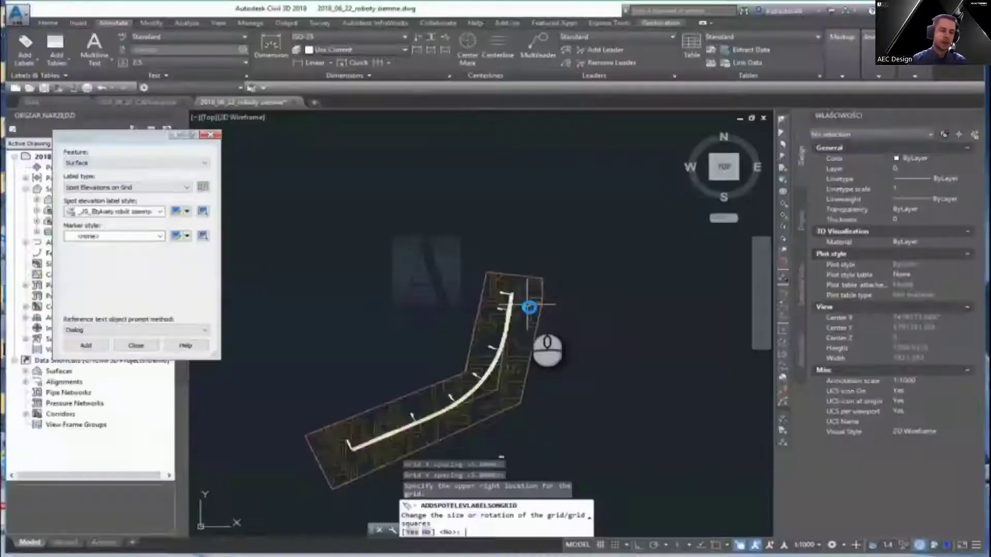
Step: Add spot elevation grid labels to the earthworks surface, and set the annotation scale to 1:500
key("Return")
scroll(499, 325, "up", 8)
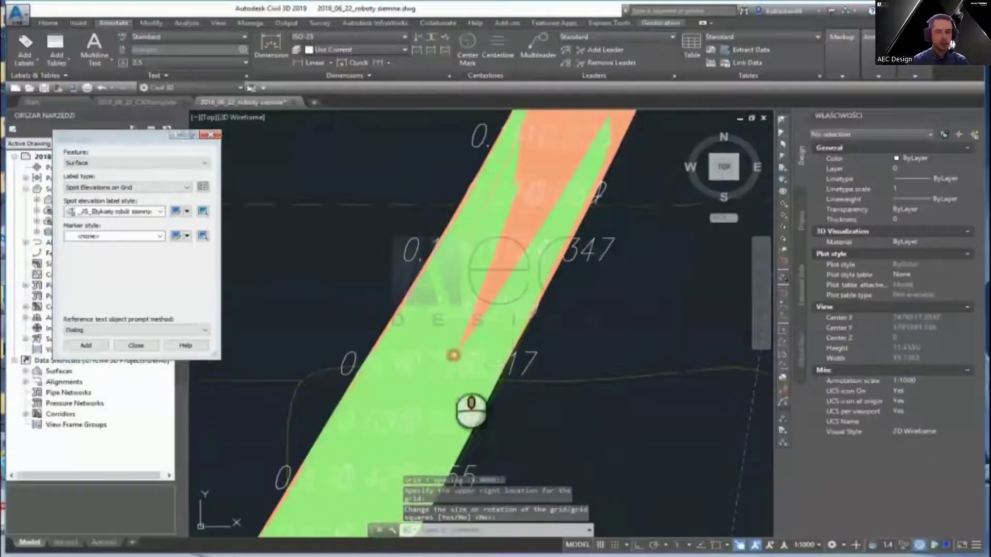
left_click(807, 545)
left_click(812, 454)
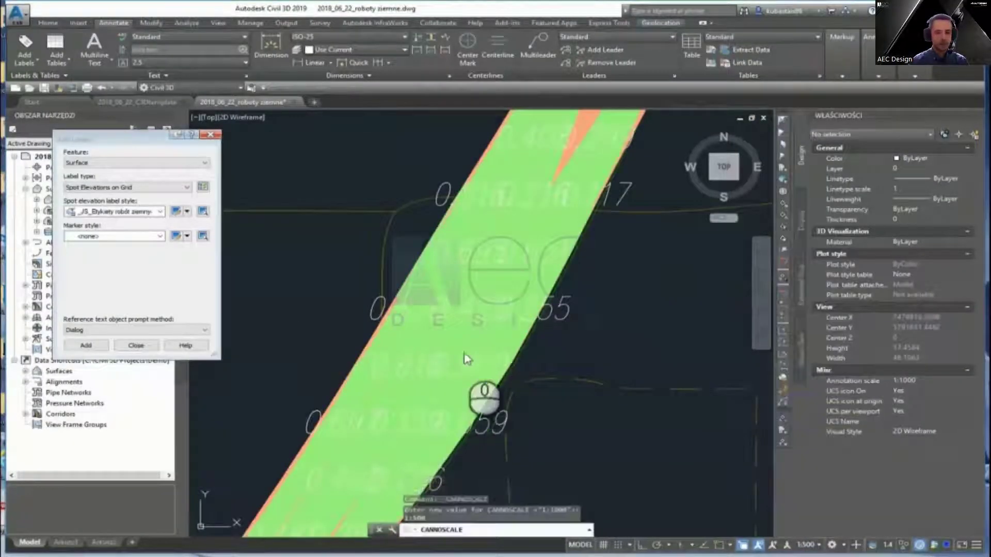
middle_click_drag(461, 443, 547, 304)
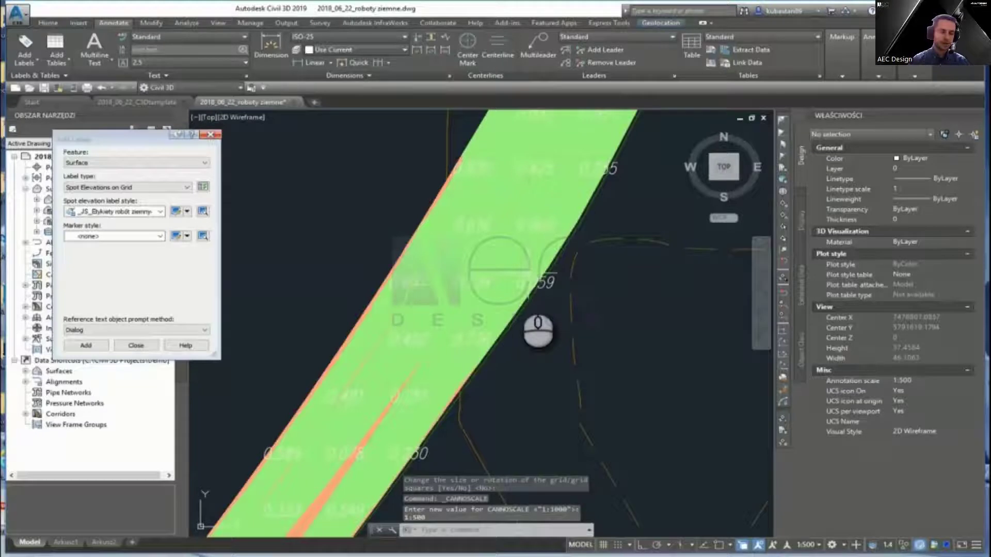
scroll(537, 330, "up", 5)
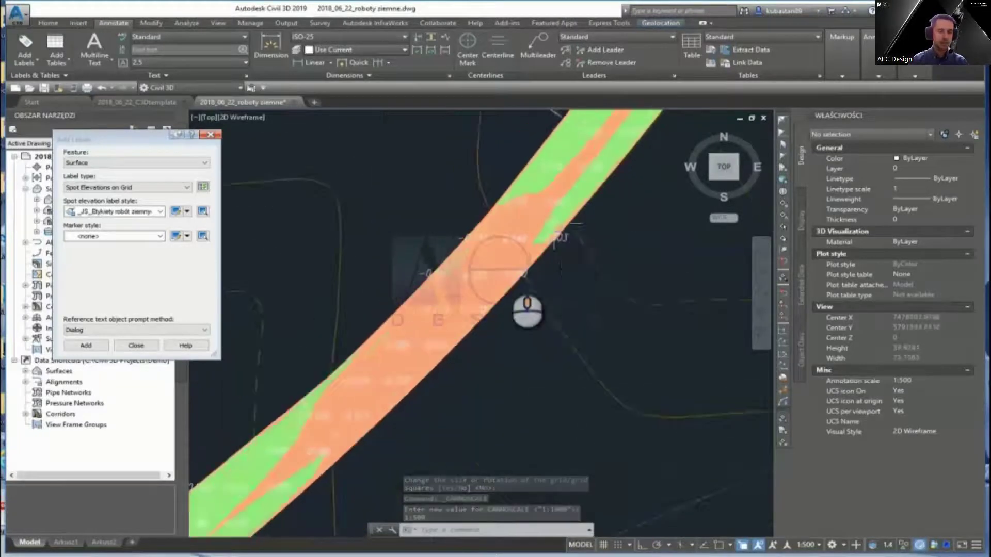
mouse_move(405, 398)
middle_mouse_down()
mouse_move(621, 274)
mouse_move(626, 299)
mouse_move(566, 336)
mouse_move(645, 271)
middle_mouse_up()
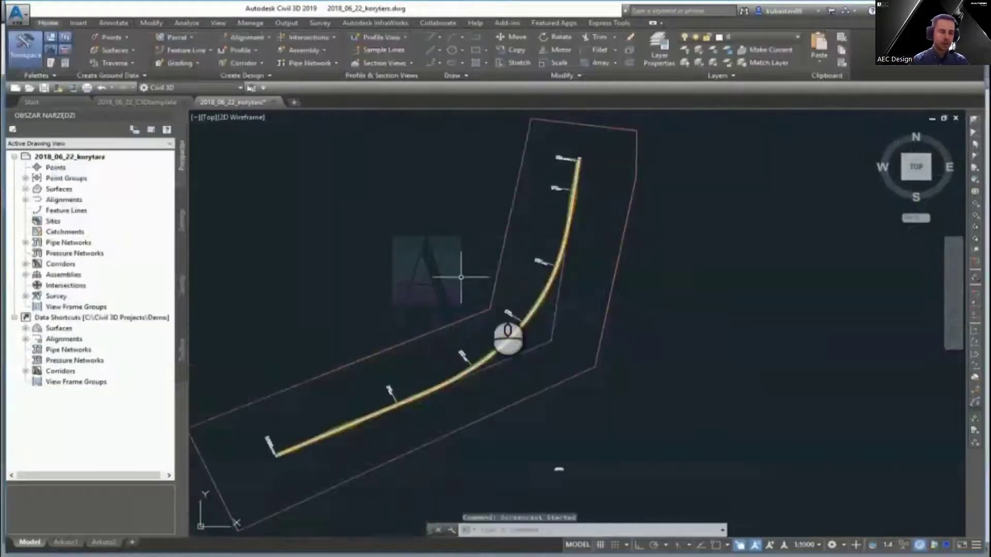
Step: Start extracting solids from all regions of the Droga projektowana corridor, and review the Corridor Shape Information property set
scroll(460, 277, "up", 5)
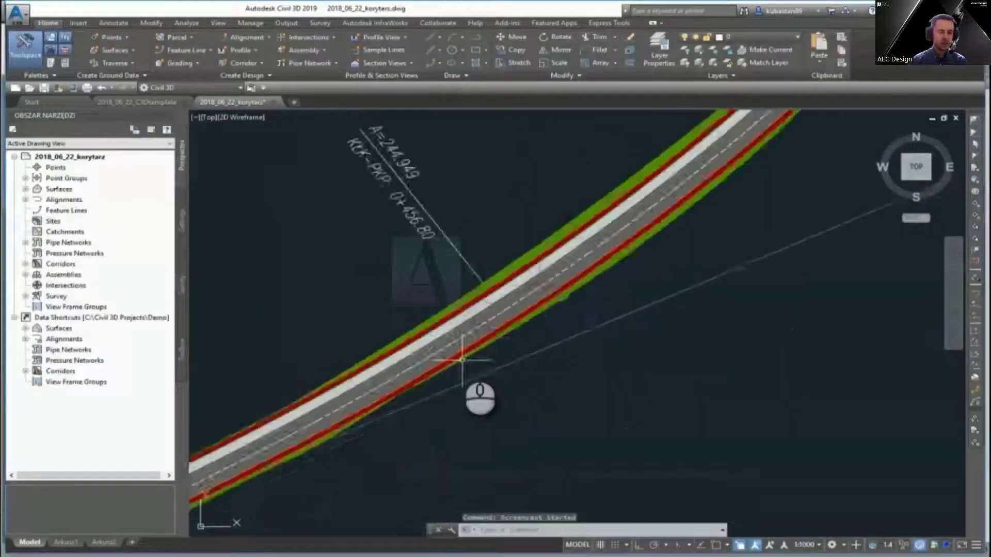
left_click(568, 248)
left_click(645, 56)
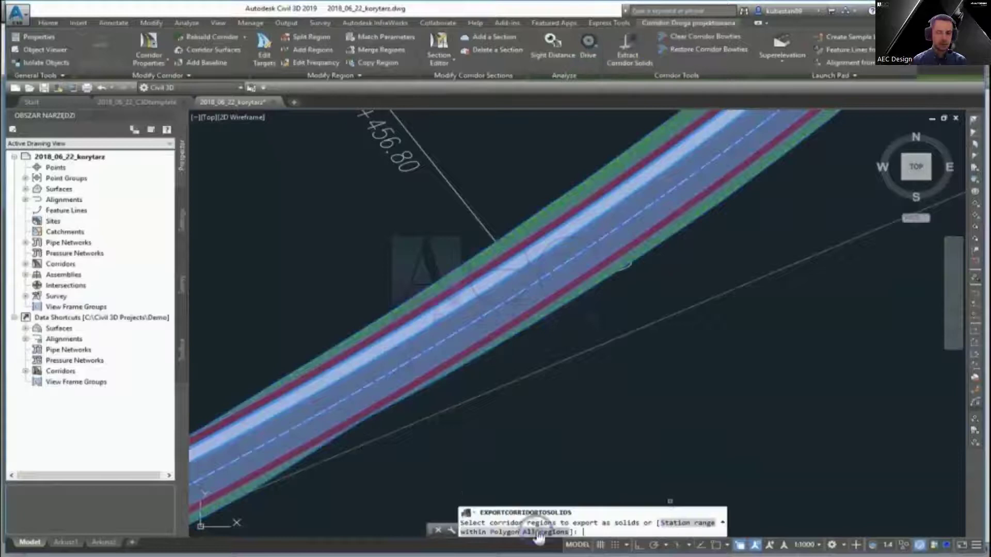
left_click(537, 519)
left_click(390, 211)
left_click(333, 170)
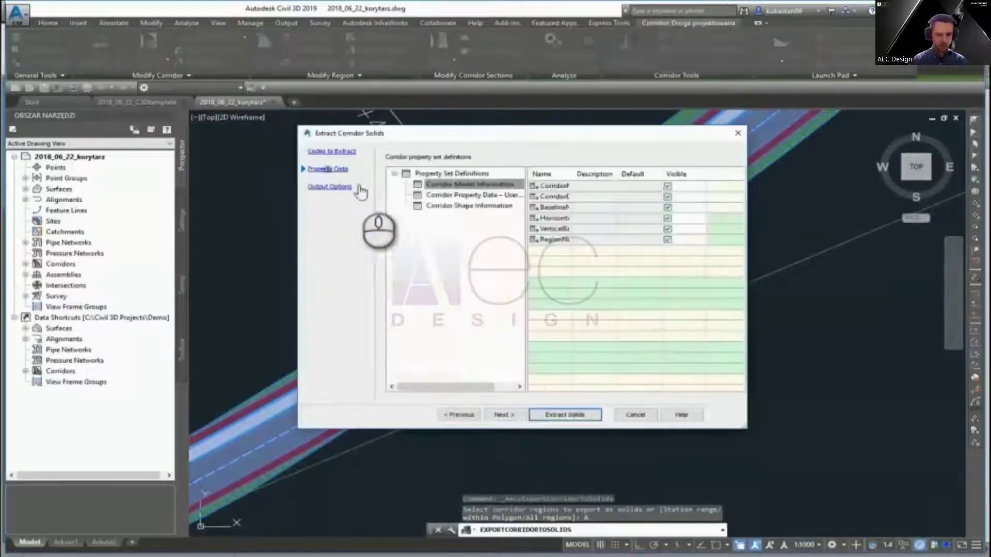
left_click(444, 206)
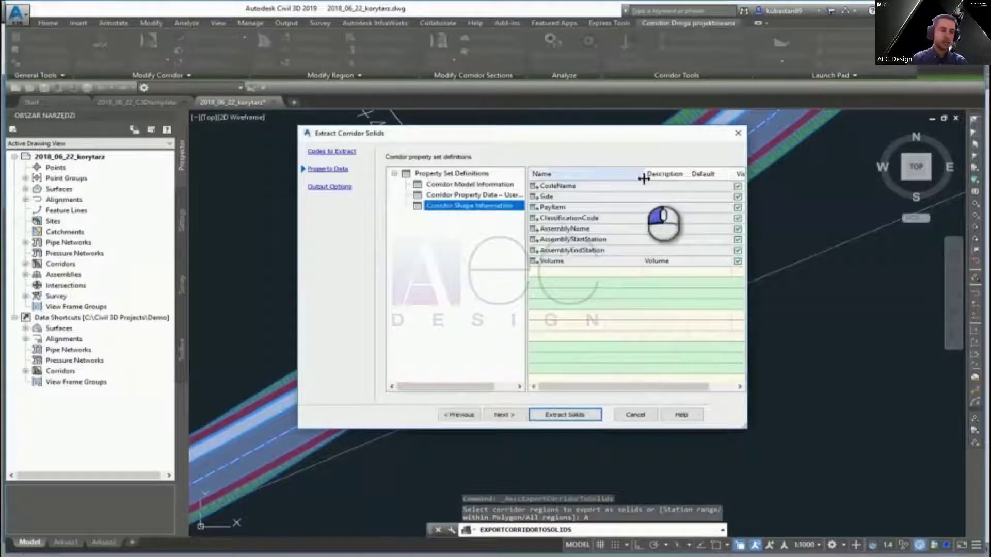
Step: Set the solids output to the drawing 2018_06_22_korytarz solids.dwg and extract the corridor solids
left_click(330, 186)
left_click(410, 246)
left_click(622, 262)
double_click(503, 196)
left_click(566, 415)
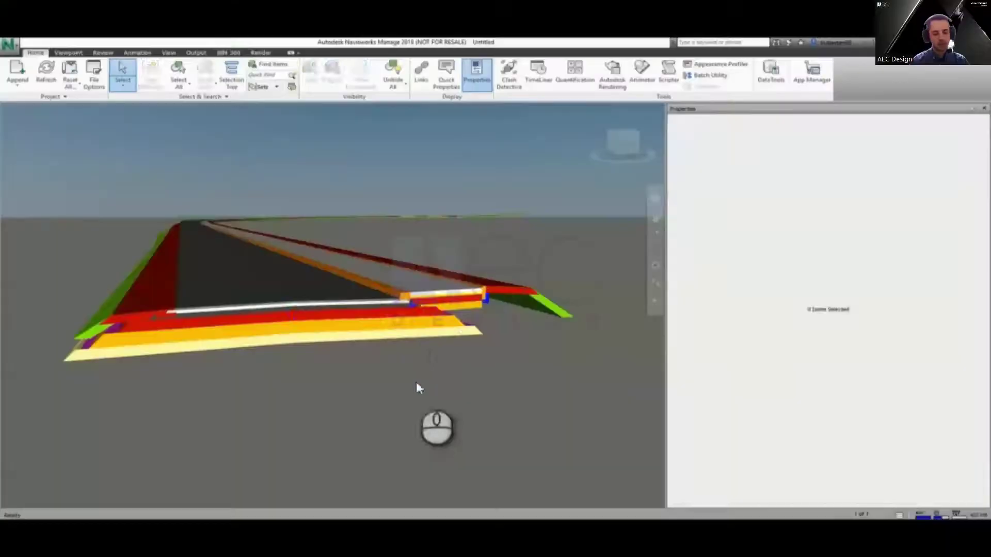
Step: Switch to Navisworks and inspect the corridor shape properties of the crushed aggregate layer solid
left_click(410, 314)
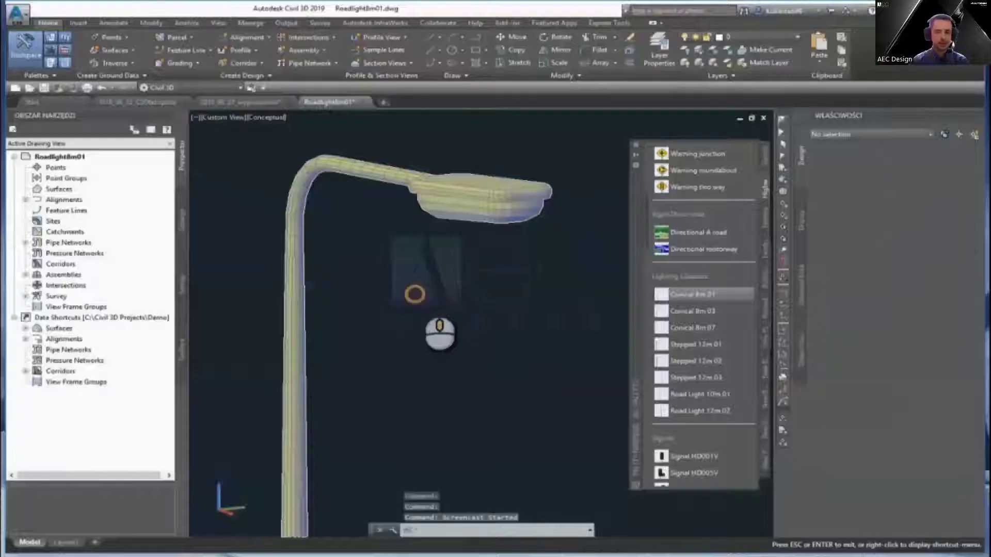
scroll(410, 274, "down", 3)
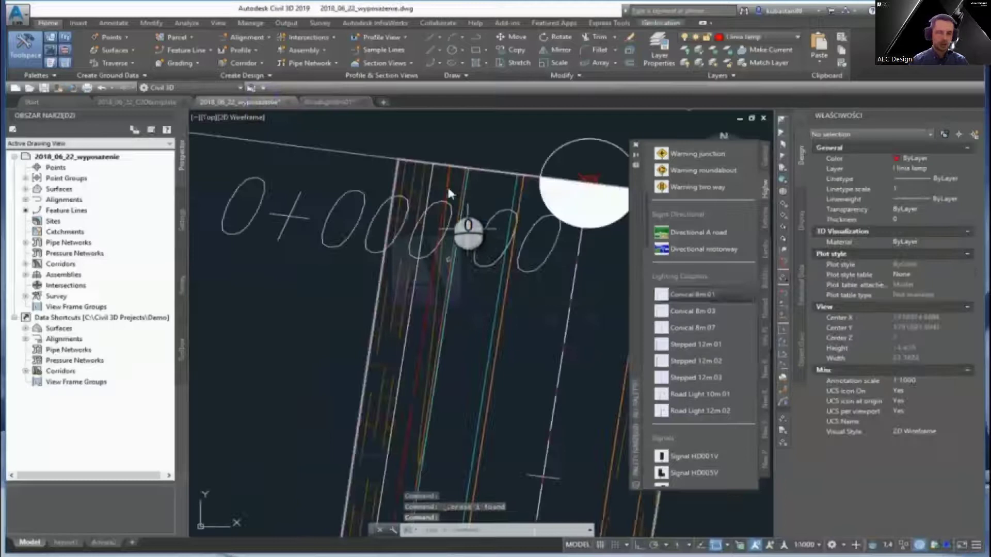
Step: Switch to Civil 3D and place a Conical 8m 01 lighting column on the red lamp line near station 0+000.00
left_click(447, 191)
scroll(456, 230, "up", 2)
right_click(488, 221, "shift")
left_click(526, 396)
left_click(568, 330)
key("Escape")
Step: Array the lighting column along the red lamp line at a spacing of 50
left_click(593, 62)
left_click(422, 217)
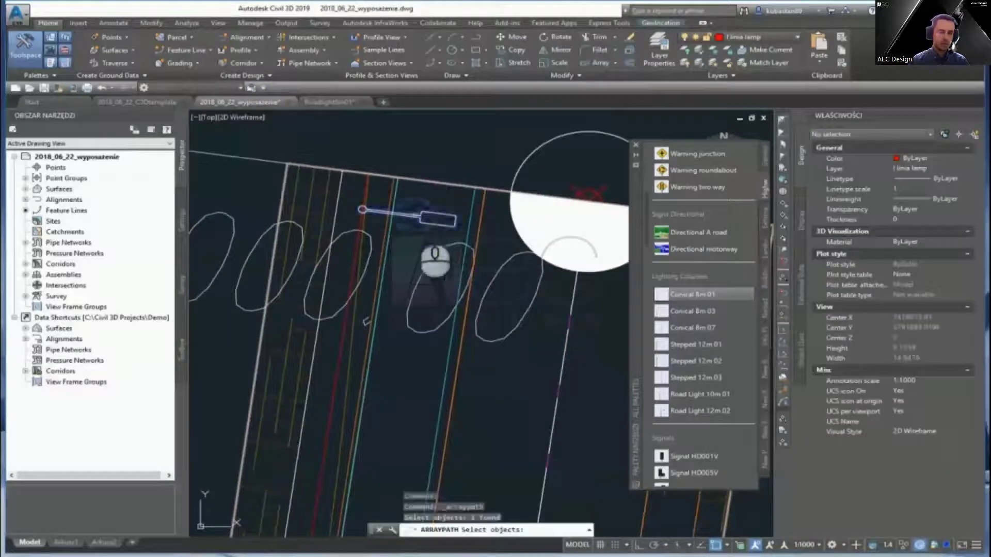
key("Return")
left_click(349, 294)
left_click_drag(146, 50, 101, 50)
type("50")
key("Return")
scroll(425, 269, "down", 2)
key("Return")
scroll(425, 269, "up", 2)
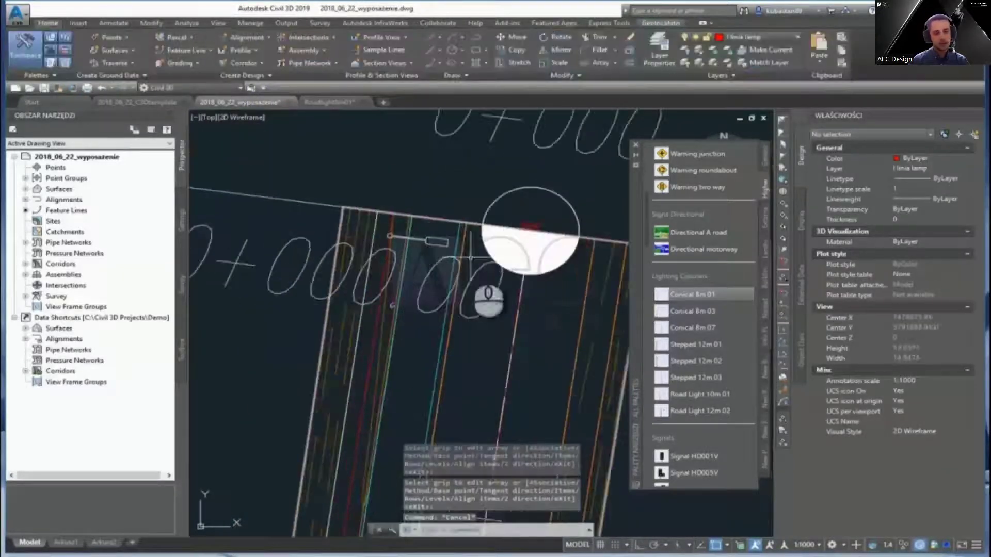
Step: Export the lighting columns along the lamp line to a separate drawing with the WBLOCK command
left_click(604, 289)
key("Escape")
scroll(332, 339, "up", 2)
left_click(362, 305)
left_click(358, 305)
left_click(539, 61)
left_click(405, 256)
left_click(475, 324)
key("Escape")
type("wblock")
key("Return")
left_click(494, 243)
left_click(497, 176)
key("Return")
left_click(599, 341)
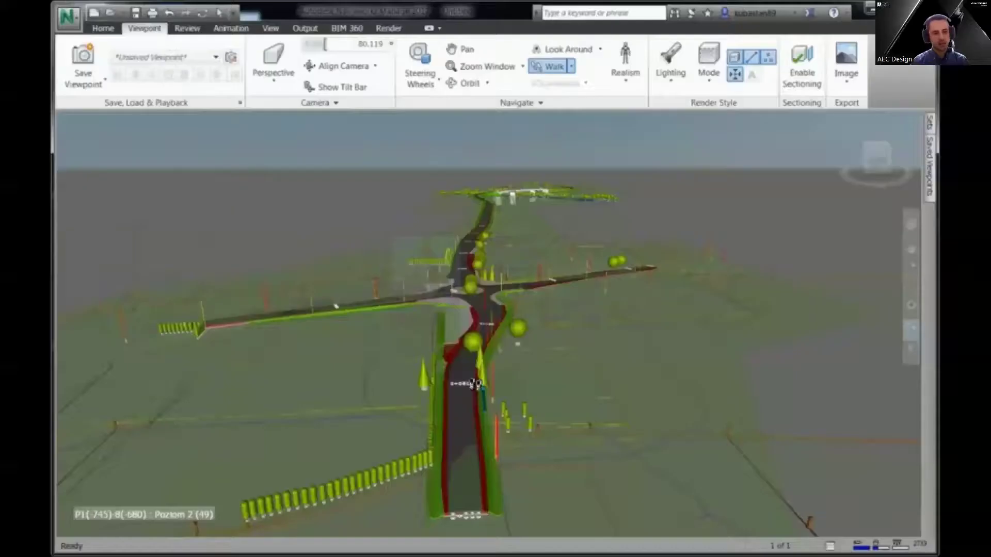
Step: Switch to Navisworks and examine the pavement, slope, utility and tree elements around the roundabout in the combined road model
left_click_drag(469, 264, 386, 251)
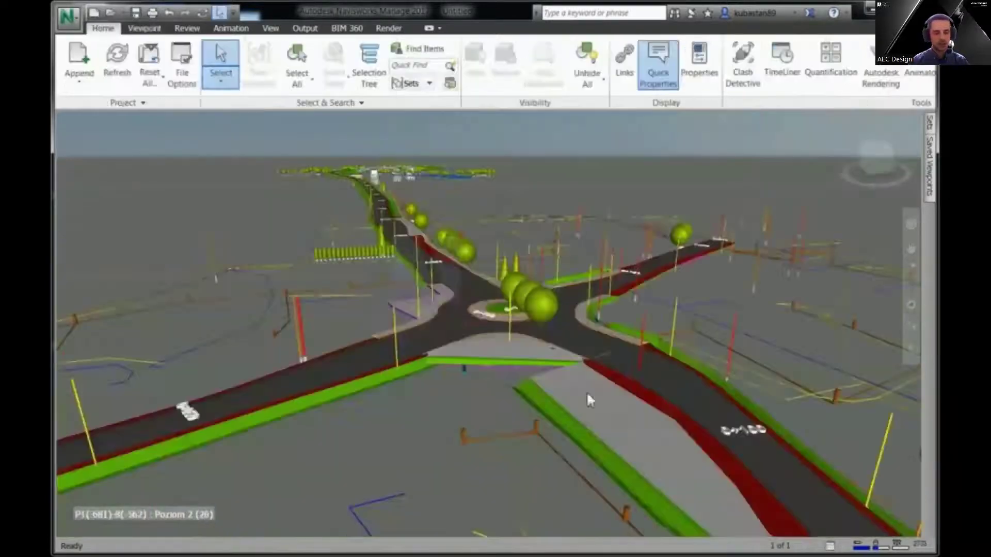
left_click(655, 382)
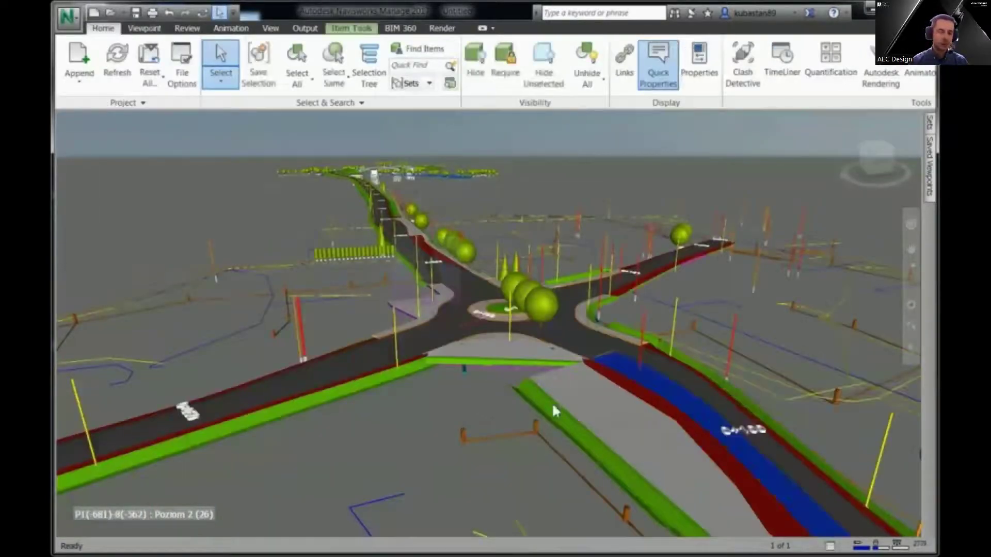
left_click(547, 404)
left_click(535, 429)
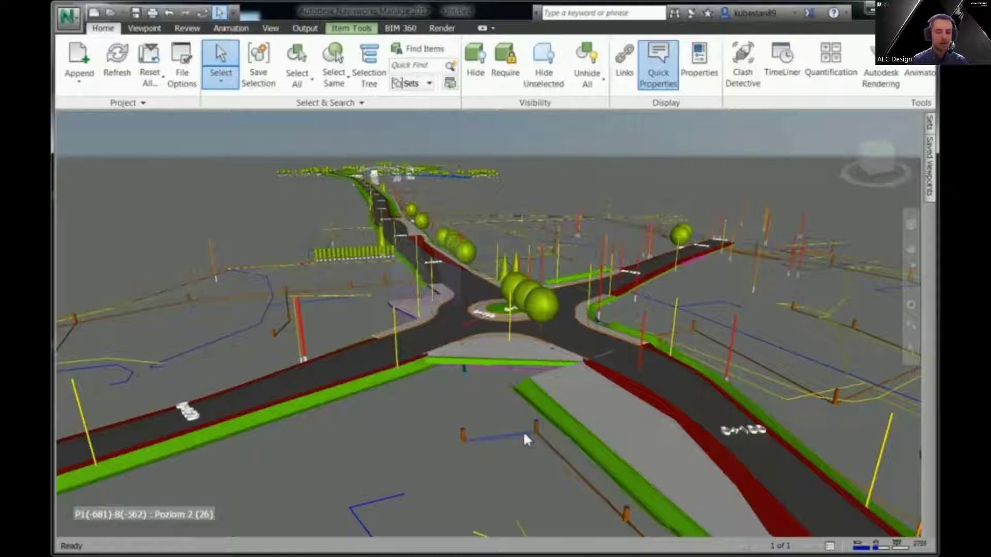
mouse_move(524, 436)
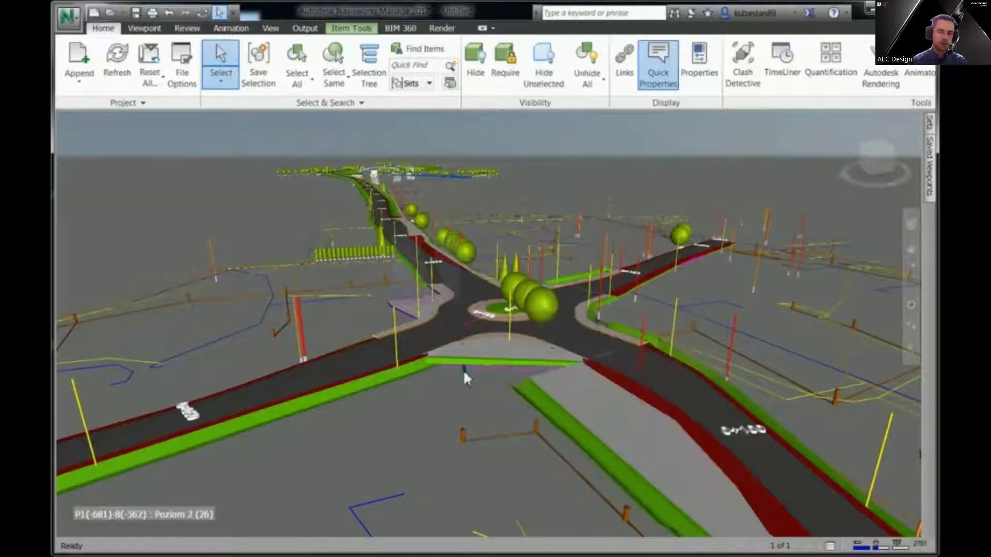
mouse_move(464, 376)
left_click(541, 305)
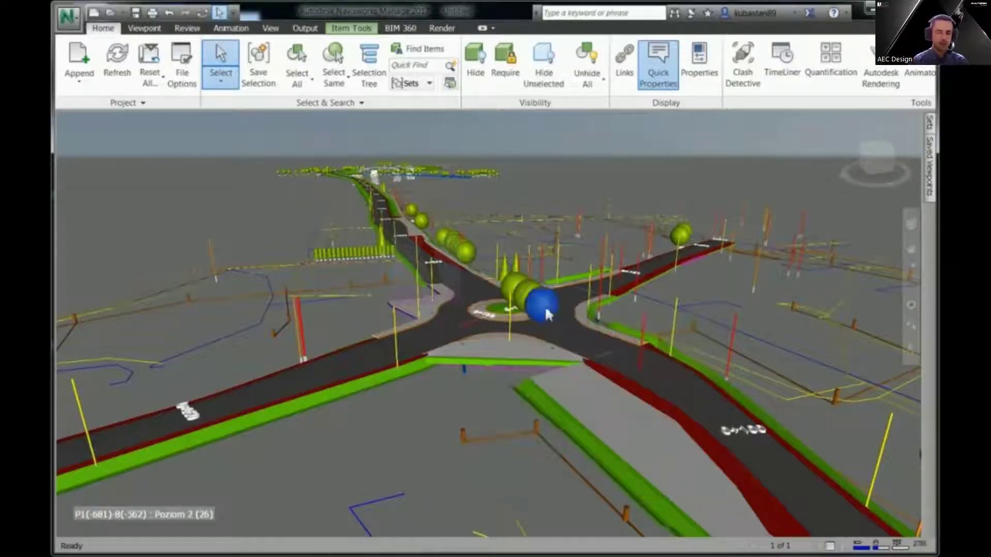
left_click(675, 310)
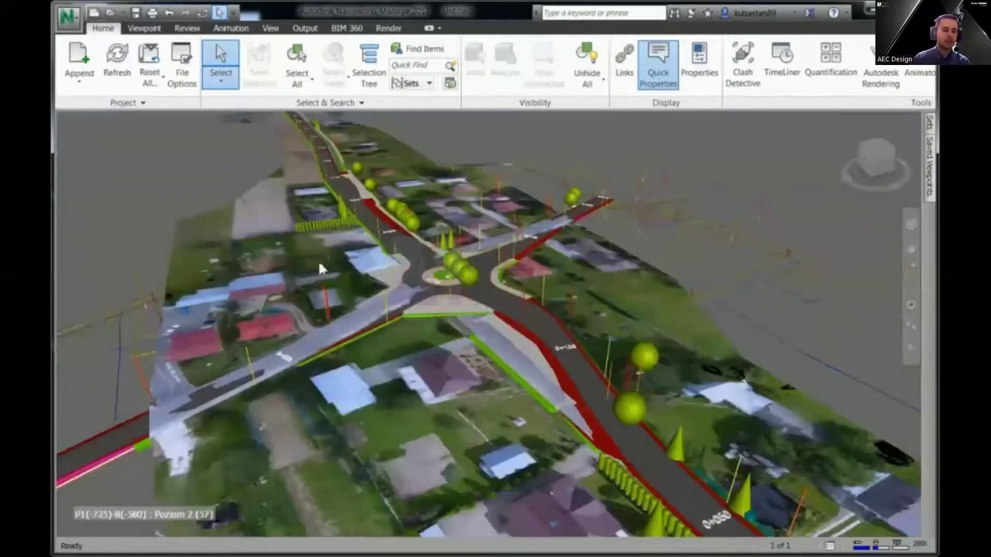
Step: View the roundabout model combined with the point cloud, and show the Selection Tree of its source files
left_click(472, 274)
middle_click_drag(472, 274, 279, 278, "shift")
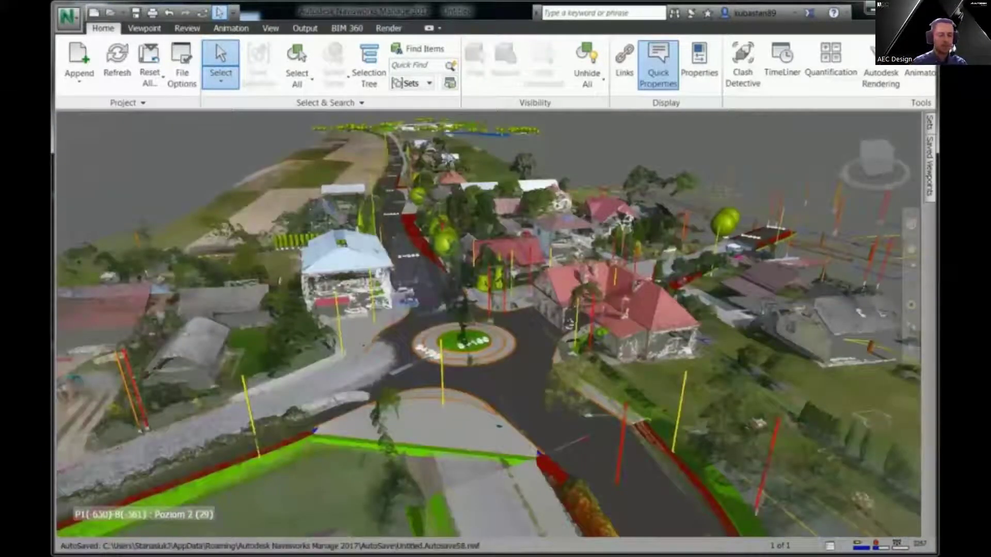
left_click(369, 66)
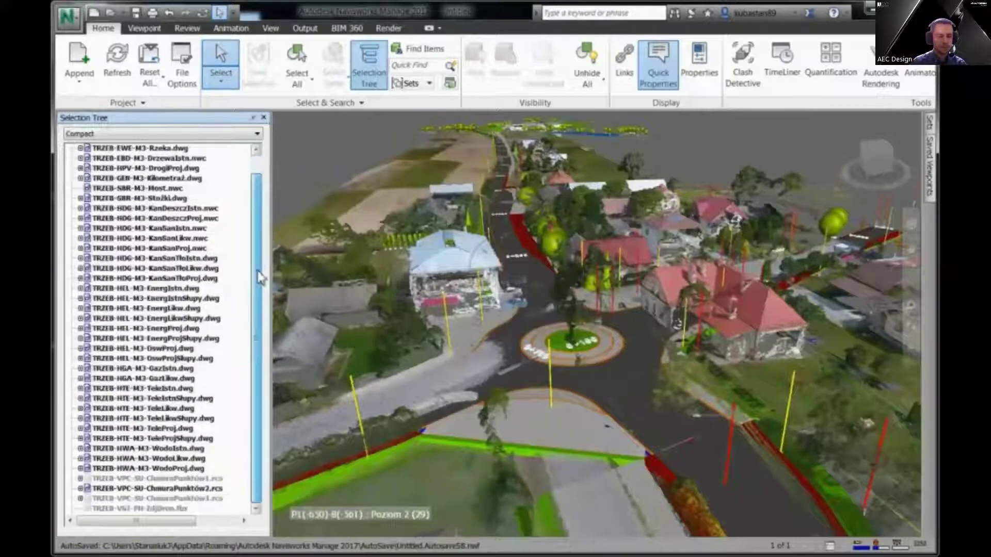
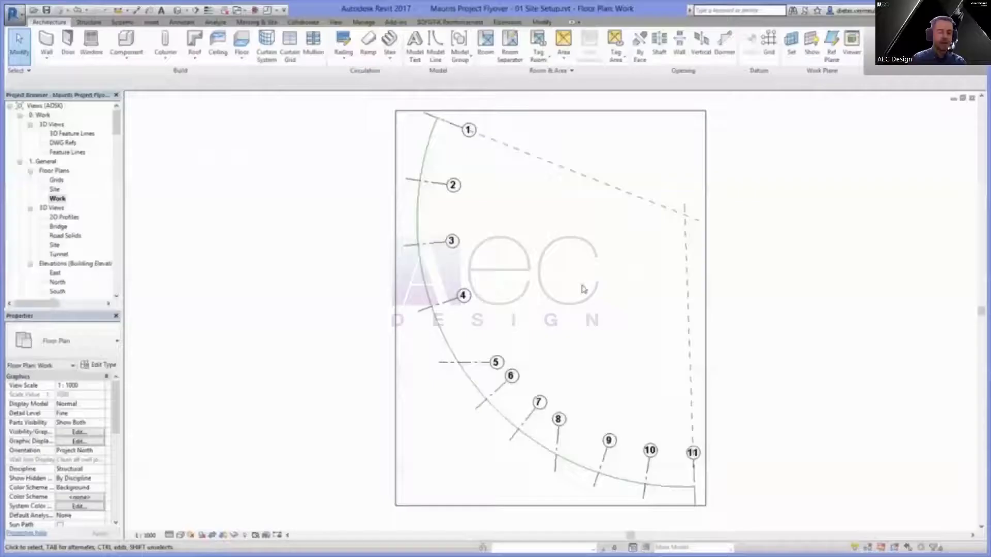
Step: Switch to Revit and place V-Column Pier structural columns where grids 2 and 3 cross the curved alignment in the Work floor plan
scroll(374, 214, "up", 5)
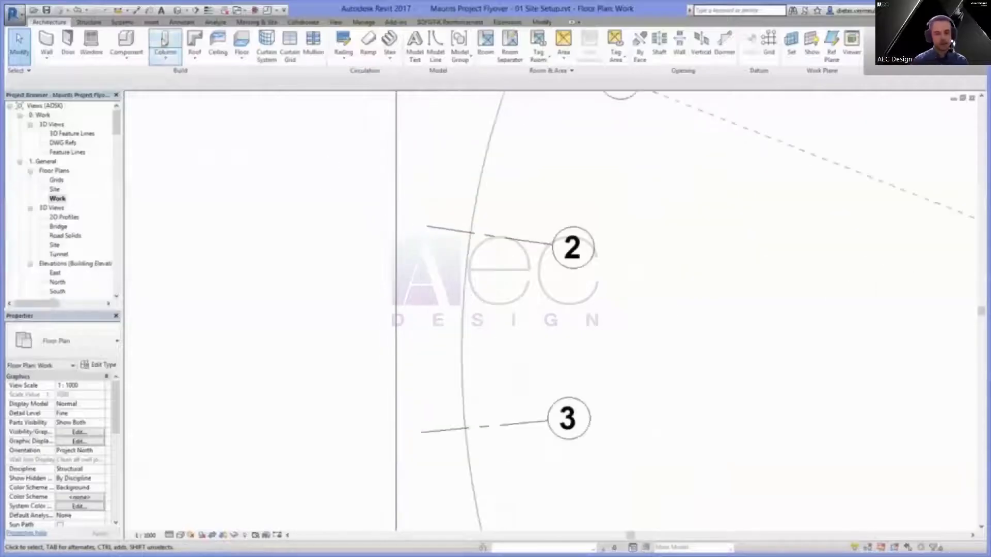
left_click(162, 39)
left_click(77, 340)
scroll(95, 204, "down", 1)
left_click(96, 218)
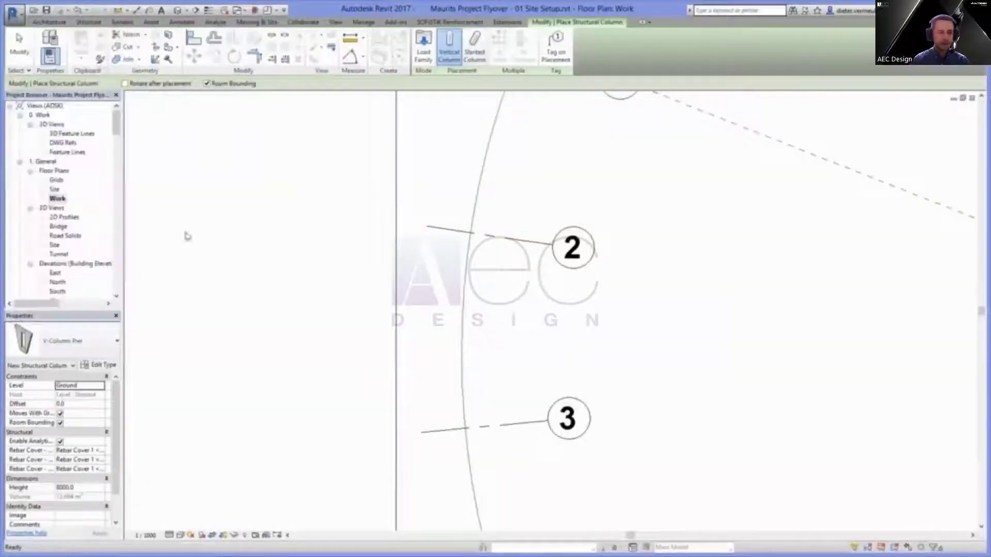
key("space")
left_click(469, 233)
left_click(466, 429)
scroll(515, 473, "down", 2)
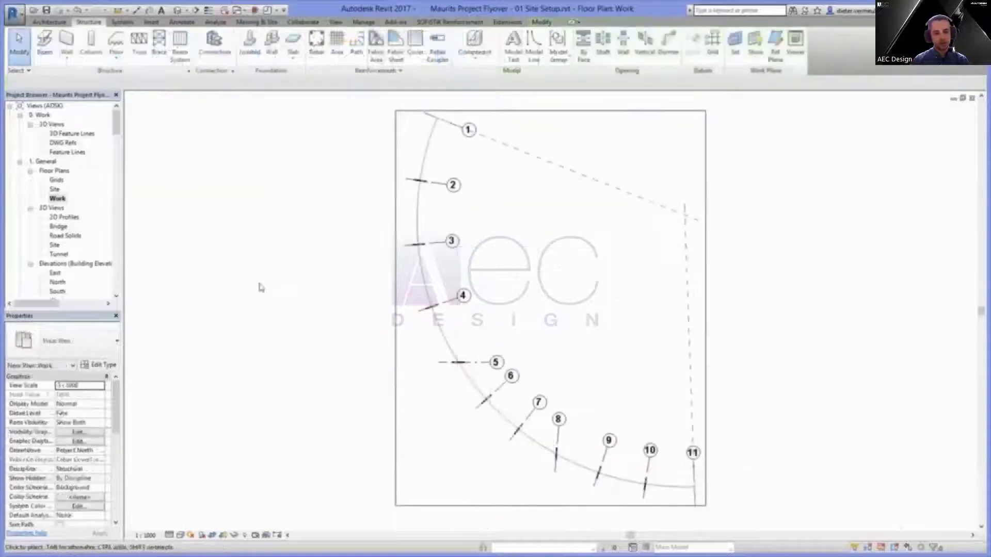
Step: Open the Bridge 3D view and set its view scale to 1:50
double_click(59, 226)
left_click(348, 356)
scroll(351, 361, "up", 5)
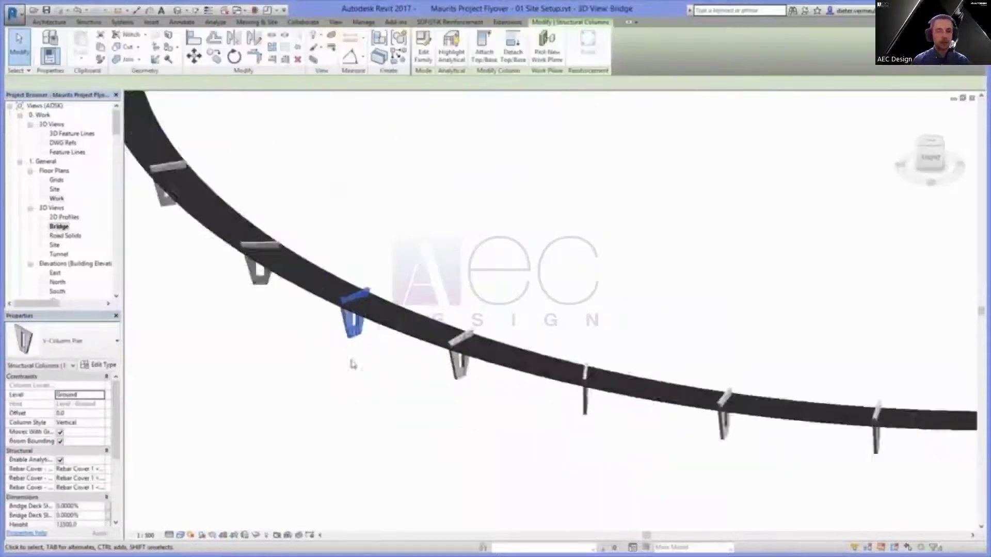
left_click(363, 420)
left_click(144, 535)
left_click(155, 460)
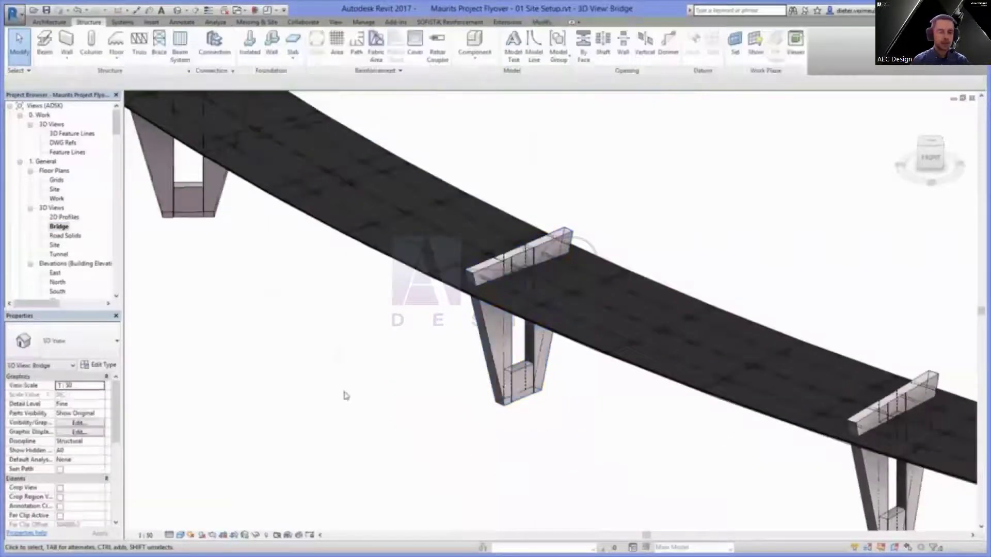
Step: Set the height of the middle V-Column Pier to 10000
left_click(492, 359)
scroll(85, 438, "down", 5)
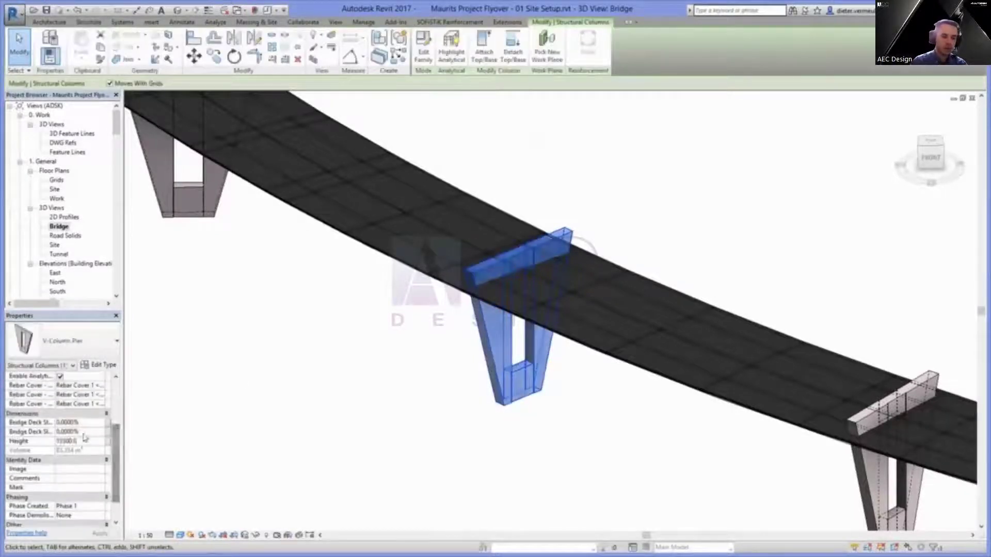
middle_click_drag(404, 416, 387, 412, "shift")
left_click(84, 443)
type("10000")
Step: Change the selected pier's type to Pier Round with Cap, Type 1
left_click(81, 340)
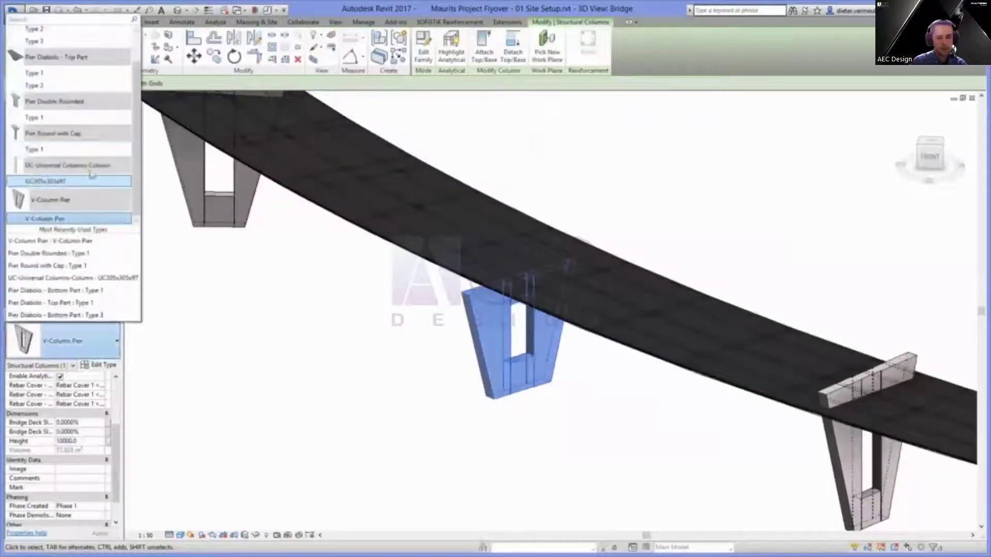
left_click(77, 149)
key("Escape")
middle_click_drag(434, 361, 367, 414, "shift")
scroll(425, 385, "down", 5)
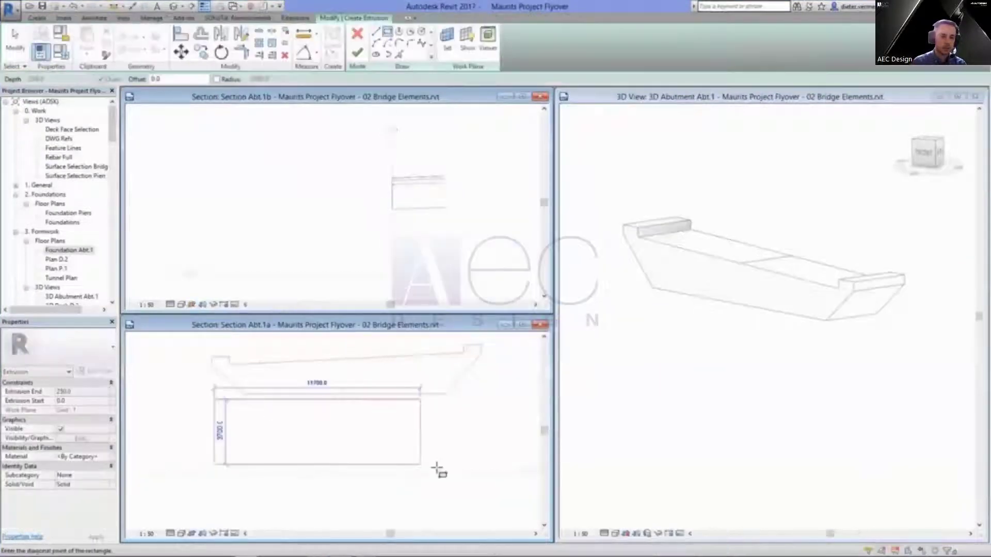
Step: Sketch the abutment wall's rectangular extrusion profile on a picked work plane in Section Abt.1a
left_click(477, 472)
left_click(212, 364)
left_click(214, 434)
left_click(482, 351)
left_click(477, 431)
Step: Set the gap between the wall profile and the abutment above it to 100, and dimension the extruded wall's thickness in Section Abt.1b
key("d")
key("i")
scroll(346, 406, "up", 2)
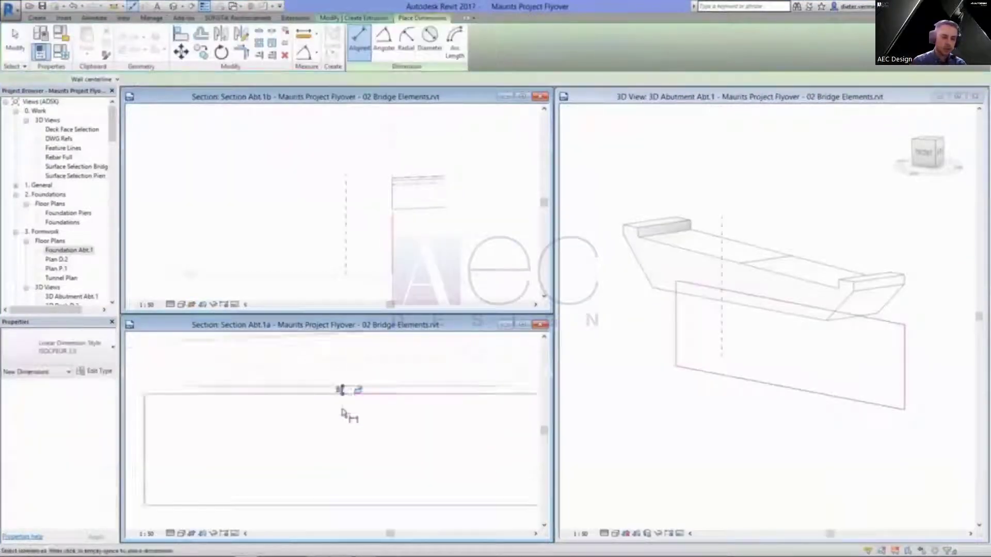
left_click(314, 360)
type("100")
left_click(356, 54)
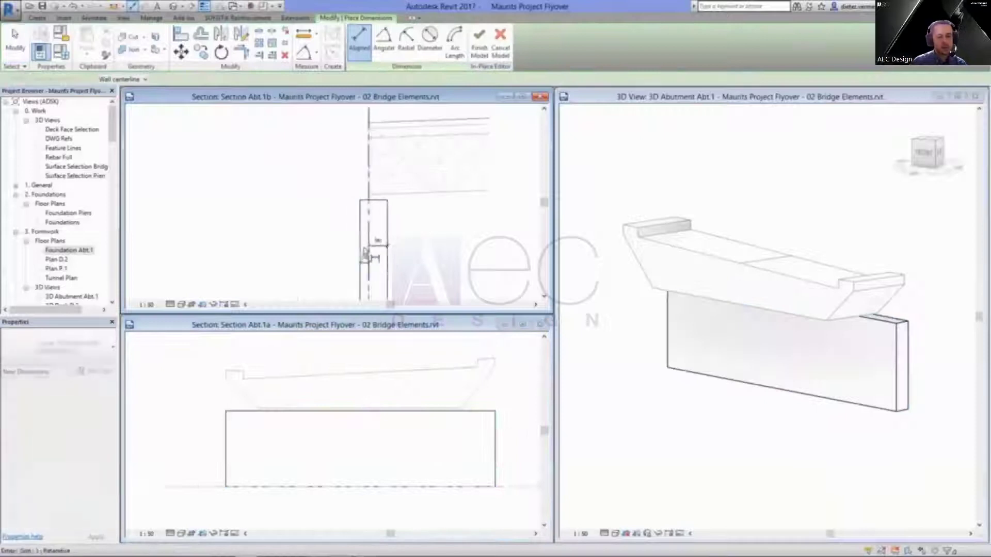
left_click(360, 54)
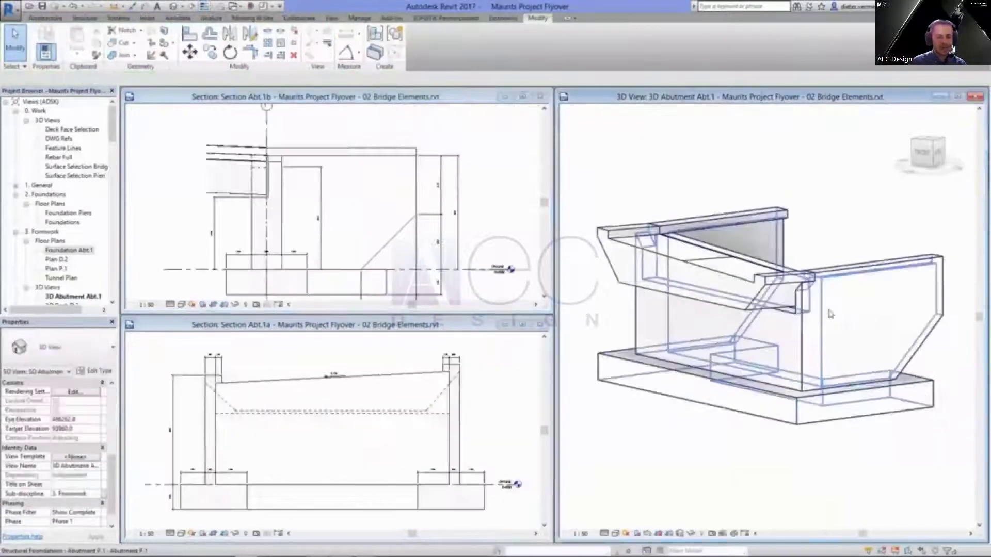
middle_click_drag(611, 240, 703, 434, "shift")
left_click(703, 433)
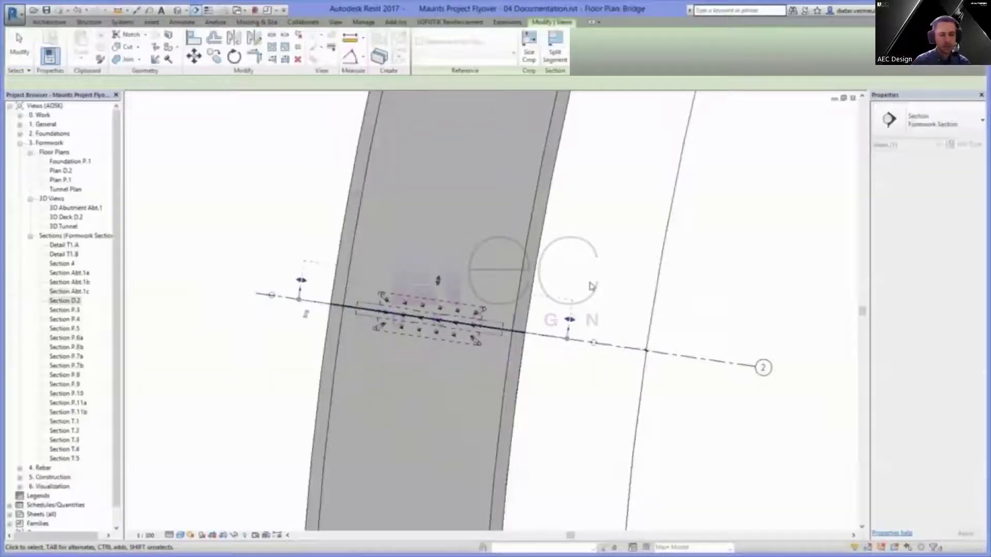
Step: Name the formwork section through the pier Section P.2 and begin dimensioning it
left_click(960, 379)
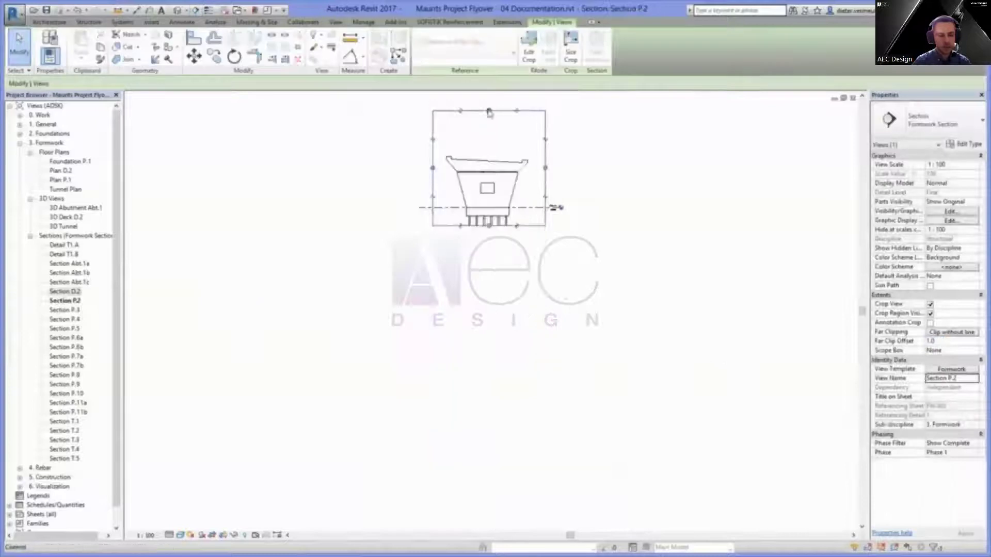
key("d")
key("i")
left_click(378, 437)
left_click(378, 400)
Step: Add the remaining linear dimensions around the pier in the formwork section
left_click(333, 236)
left_click(332, 231)
left_click(284, 164)
left_click(259, 170)
left_click(334, 235)
left_click(357, 234)
left_click(602, 466)
left_click(444, 400)
left_click(445, 332)
left_click(297, 260)
left_click(471, 146)
middle_click_drag(382, 139, 383, 178)
Step: Place annotations with leaders on both sides of the formwork section
left_click(565, 46)
left_click(283, 202)
left_click(287, 143)
left_click(336, 144)
left_click(596, 46)
left_click(660, 219)
left_click(660, 148)
left_click(593, 148)
left_click(623, 47)
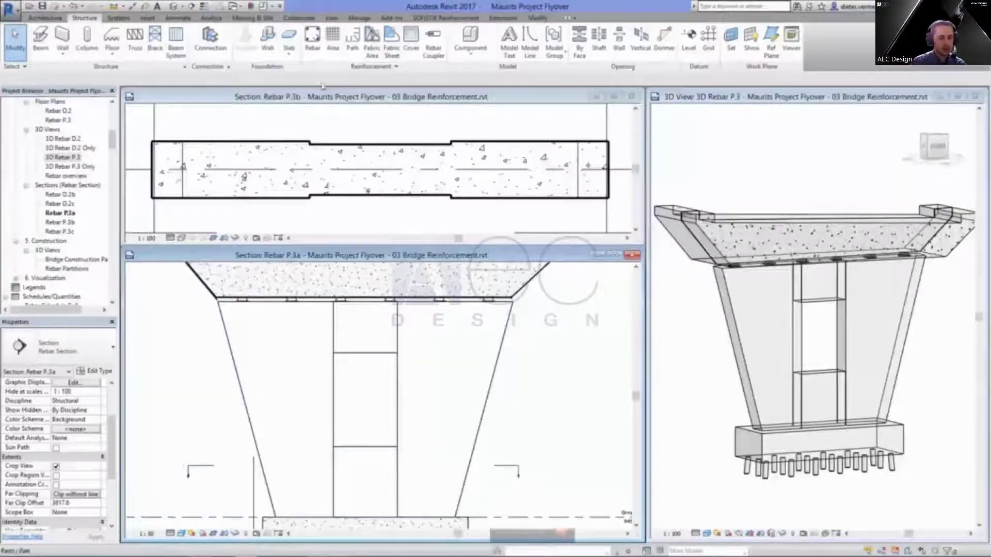
Step: Place a Rebar Shape 51 stirrup in the lower part of the pier's left leg in section Rebar P.3a
key("r")
key("b")
left_click(68, 346)
left_click(68, 259)
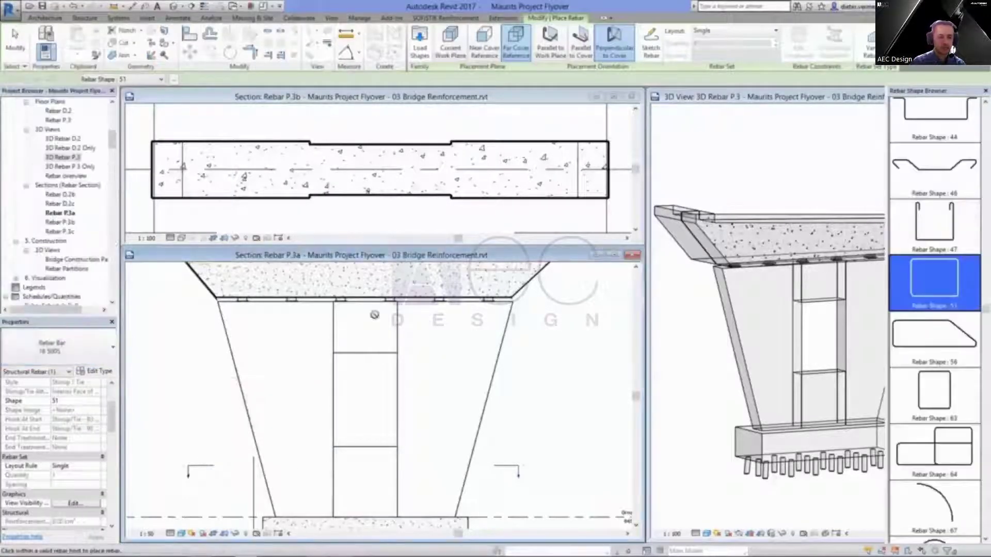
left_click(320, 479)
key("Escape")
Step: Distribute the stirrup as a rebar set with the Maximum Spacing layout at 250 mm
left_click(565, 30)
left_click(516, 64)
left_click(526, 58)
type("2")
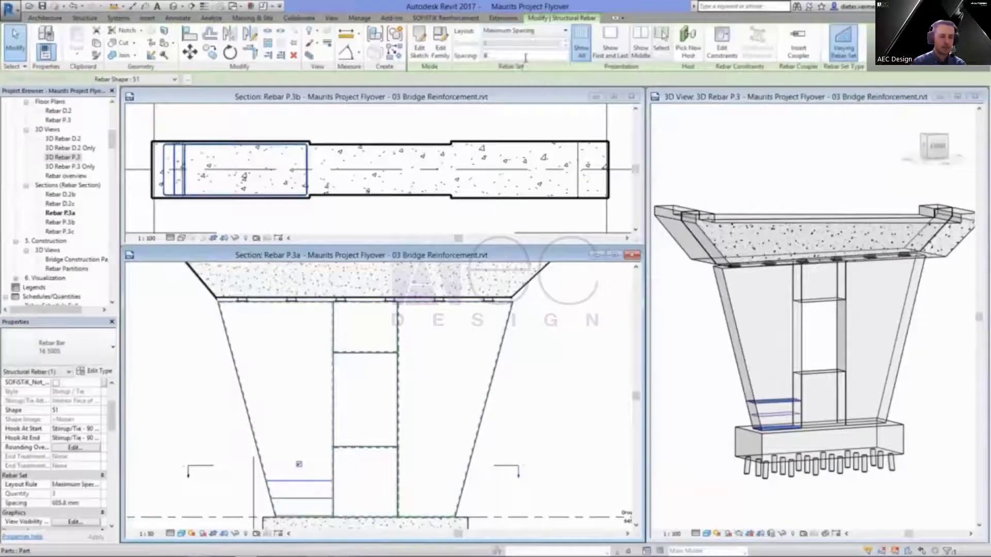
type("50")
key("Return")
Step: Extend the stirrup set upward to the top of the pier's left leg
left_click(282, 478)
left_click(299, 481)
left_click_drag(301, 480, 288, 317)
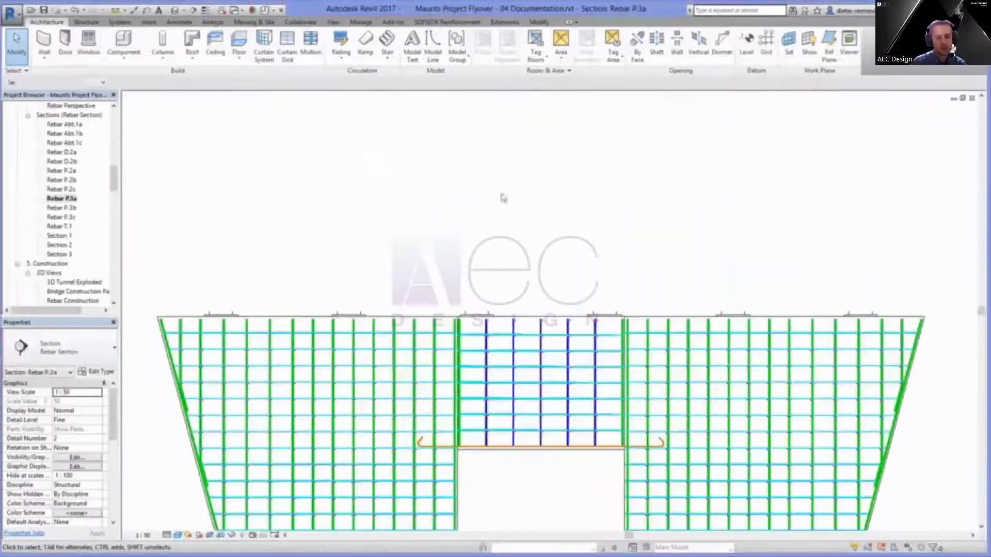
Step: Add multi-rebar annotations above the pier and for the horizontal bars on its right side in section Rebar P.3a
left_click(292, 293)
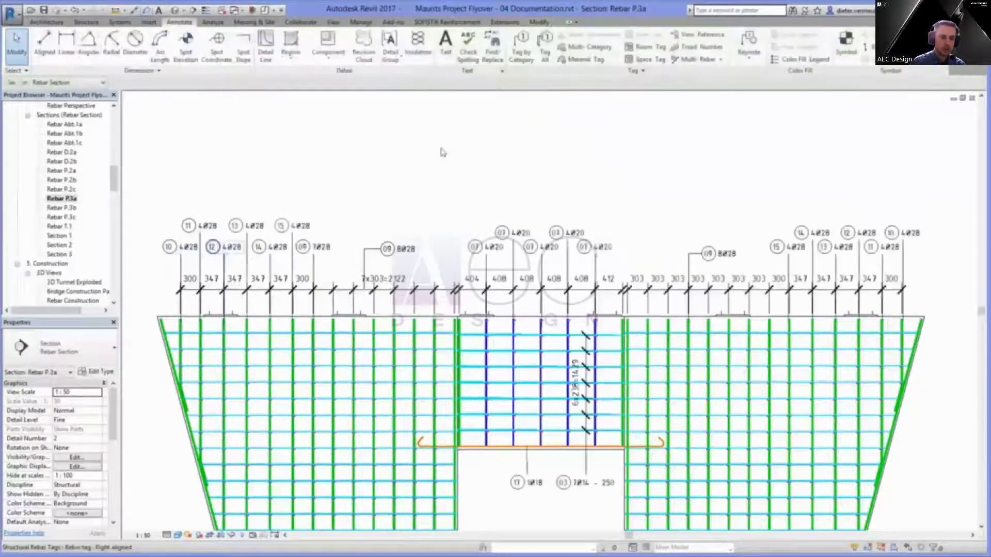
scroll(516, 267, "down", 3)
left_click(754, 295)
left_click(770, 294)
key("Escape")
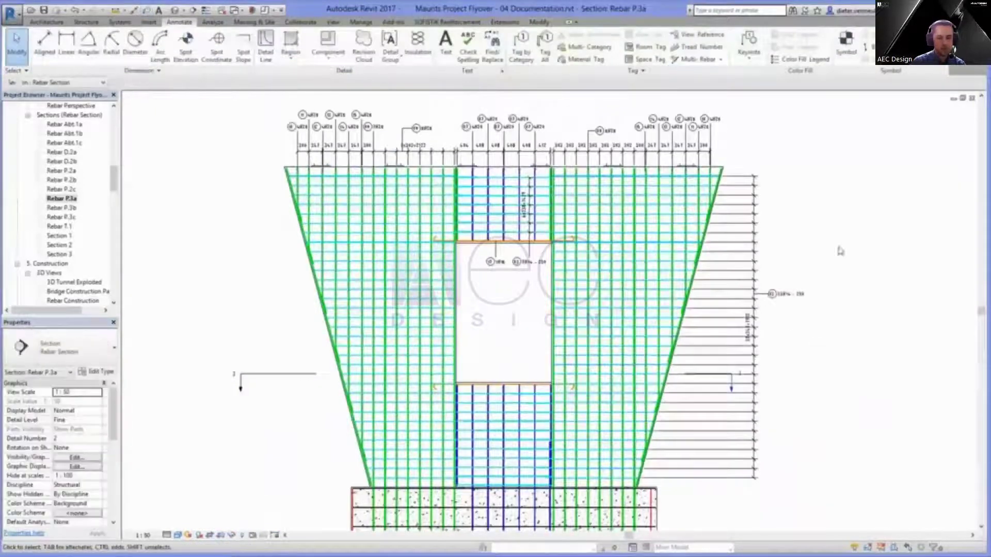
Step: Place a shape detail with its bar table beside the pier section, and open the SR.004 pier reinforcement sheet
left_click(441, 22)
left_click(316, 56)
left_click(929, 294)
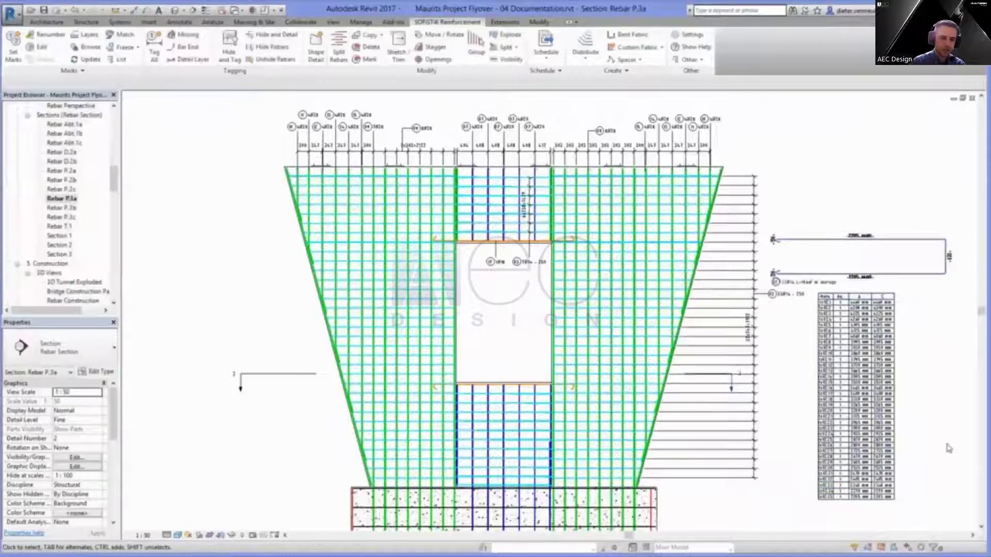
middle_click_drag(969, 342, 868, 418)
scroll(867, 418, "up", 3)
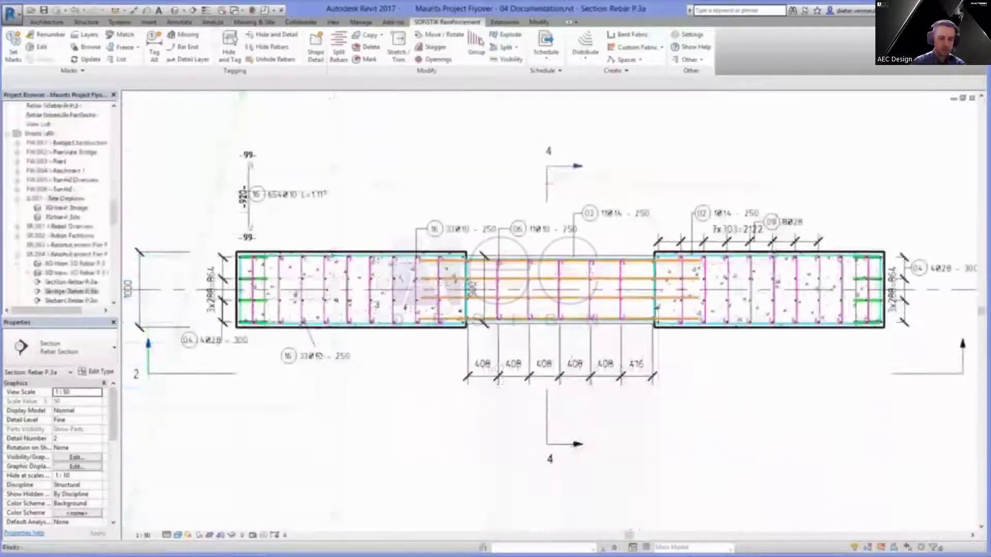
double_click(72, 273)
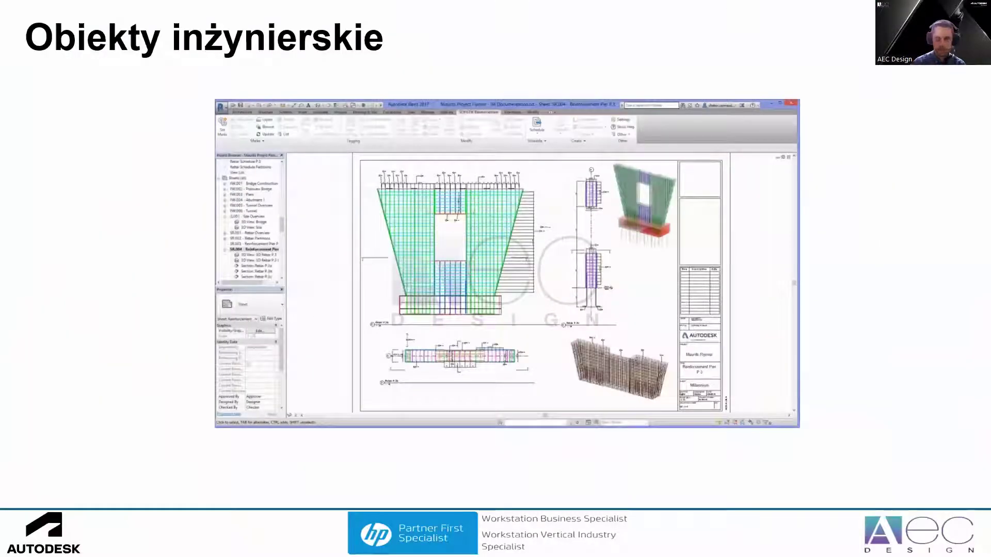
key("Right")
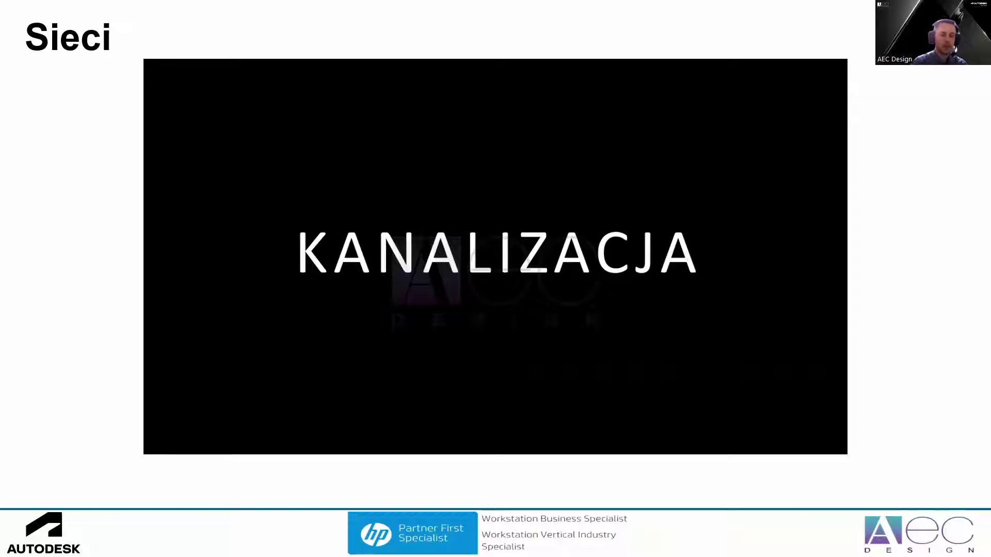
key("Right")
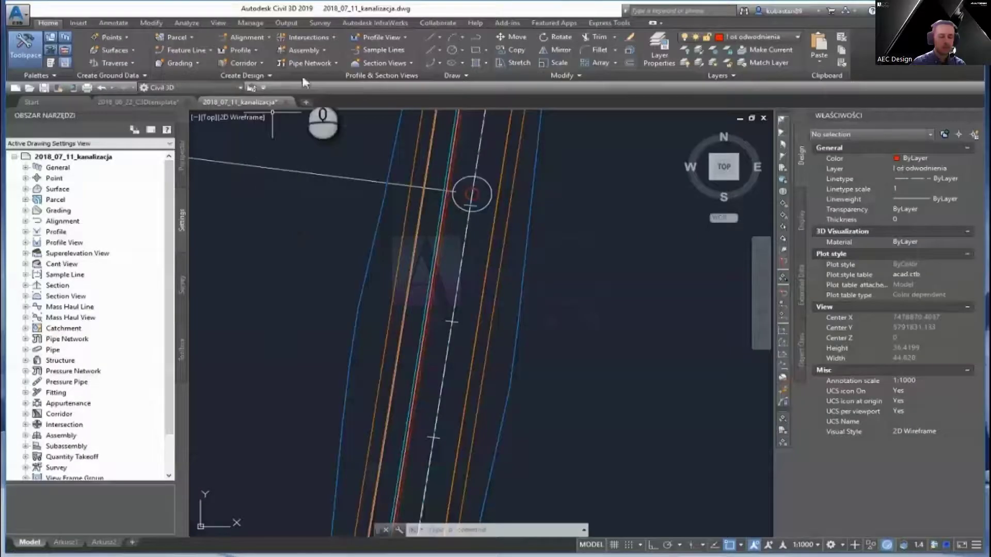
Step: Switch to Civil 3D and define a pipe network named Deszczowa_proj with the Deszczowa_proj parts list and the GÓRA surface
left_click(333, 63)
left_click(331, 81)
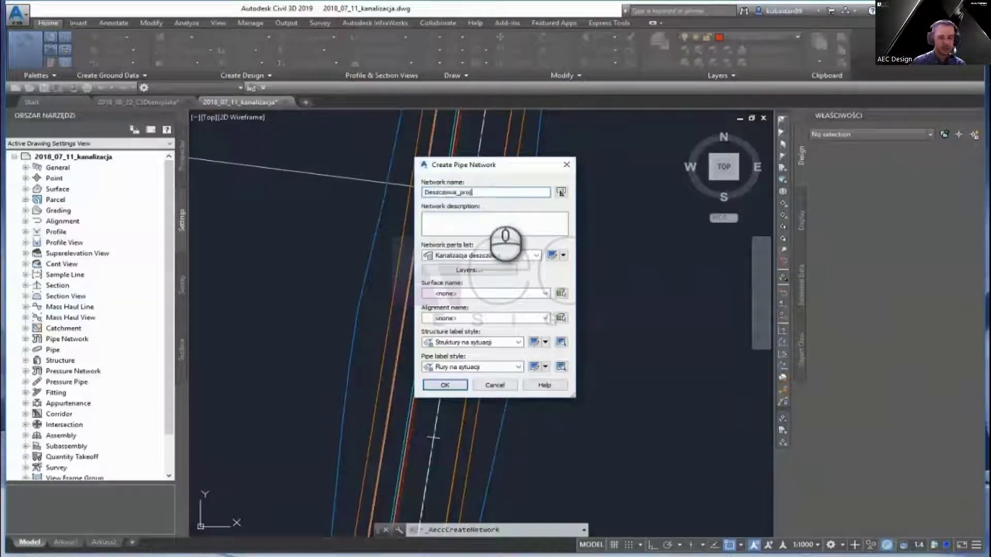
left_click(464, 257)
left_click(468, 265)
left_click(463, 295)
left_click(452, 321)
Step: Assign the _JS_Dane i połączone rury structure label style and a pipe name label style, and create the network
left_click(456, 342)
left_click(460, 362)
left_click(457, 367)
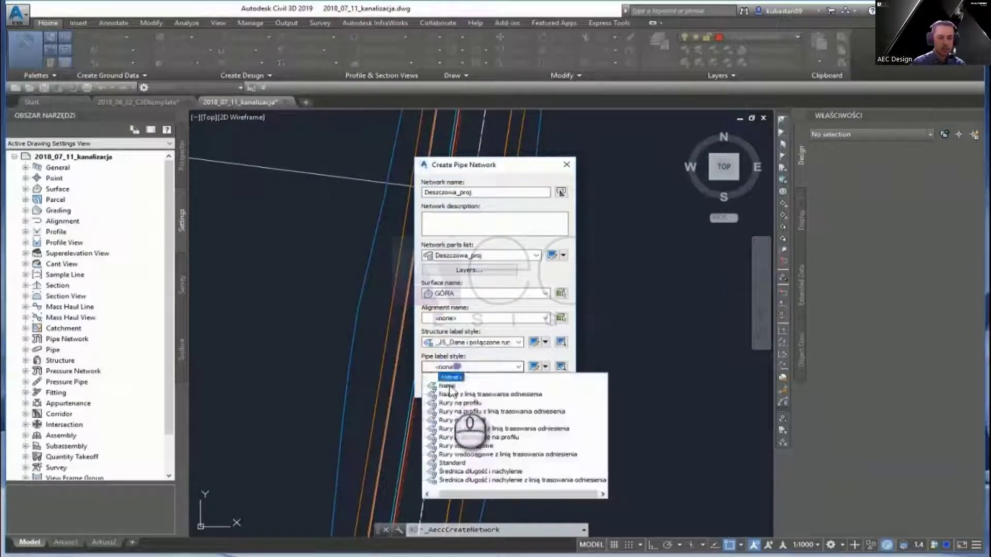
left_click(450, 387)
left_click(454, 384)
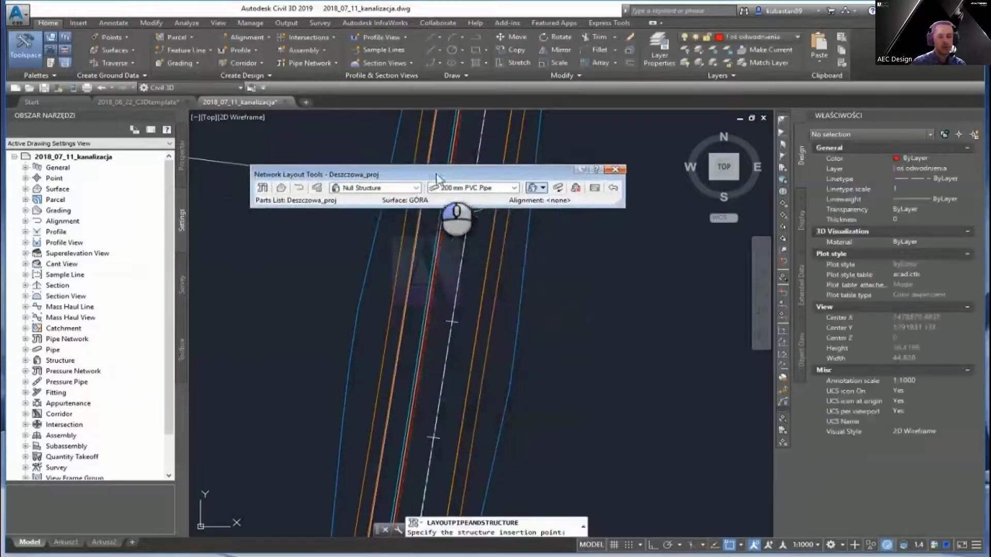
Step: Choose the Wpust fi 500-osadnik structure with the 200 mm PVC pipe for laying out the network
left_click(415, 188)
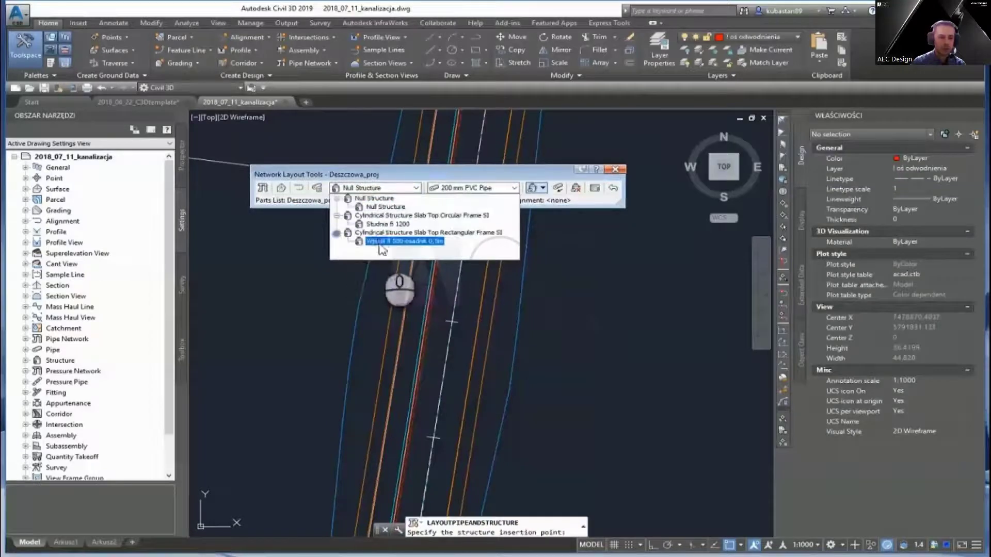
left_click(381, 243)
left_click(543, 188)
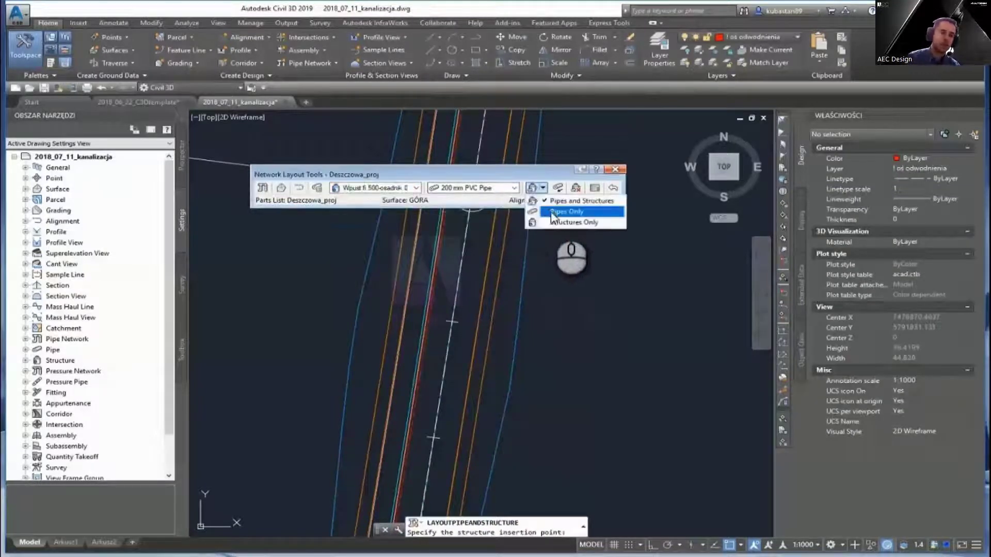
left_click(551, 212)
Step: Lay out the inlets and connecting pipes along the road's drainage line down to about station 0+150
scroll(443, 246, "up", 4)
left_click(425, 257)
scroll(415, 273, "down", 6)
scroll(413, 274, "up", 3)
middle_click_drag(413, 274, 435, 323)
scroll(433, 324, "up", 3)
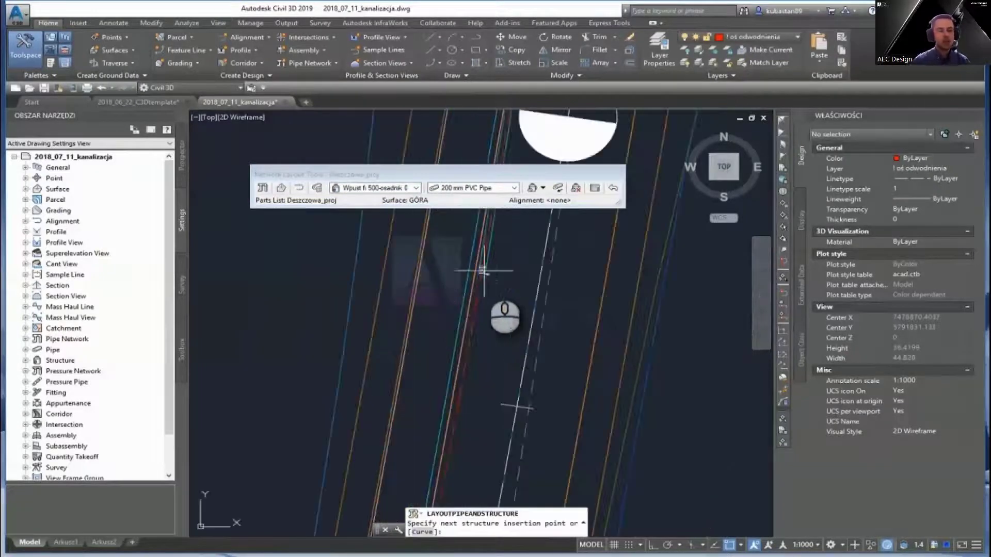
left_click(483, 270)
scroll(477, 289, "down", 4)
middle_click_drag(454, 447, 503, 240)
scroll(464, 334, "up", 5)
left_click(471, 311)
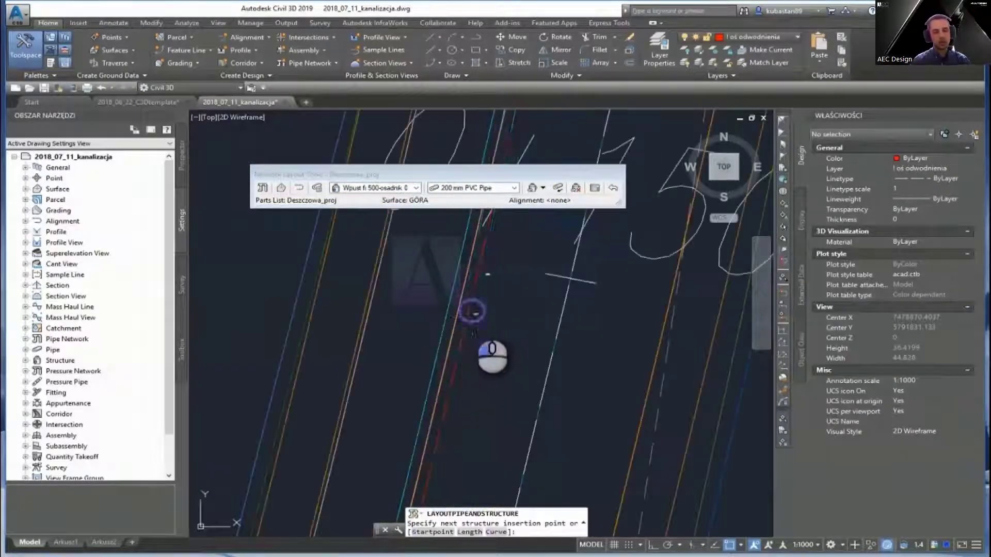
key("Return")
Step: Move the inlet label near station 0+100 clear of the road on its left side, and close the Network Layout Tools
scroll(473, 329, "down", 4)
middle_click_drag(494, 311, 460, 376)
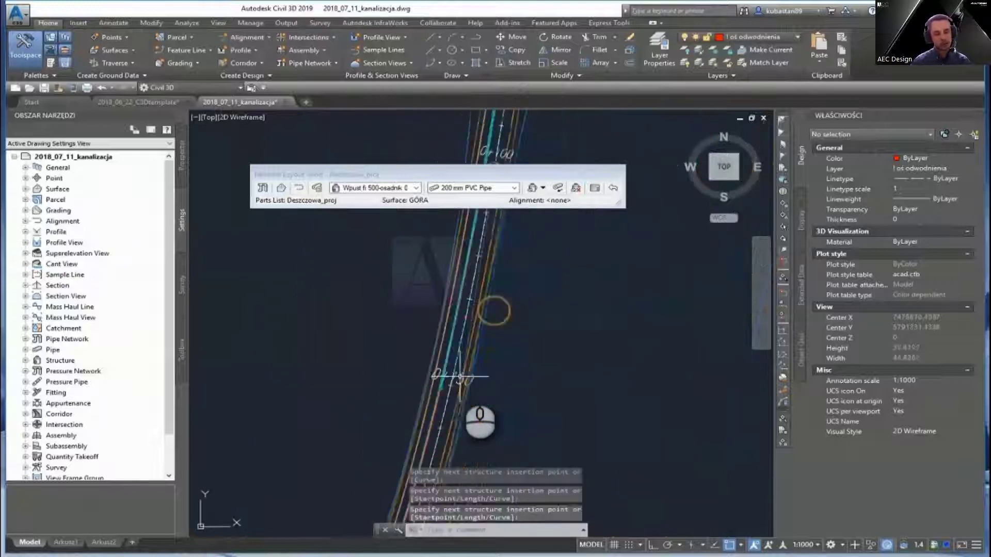
scroll(459, 376, "down", 3)
left_click(515, 290)
middle_click_drag(488, 292, 462, 368)
scroll(463, 371, "up", 3)
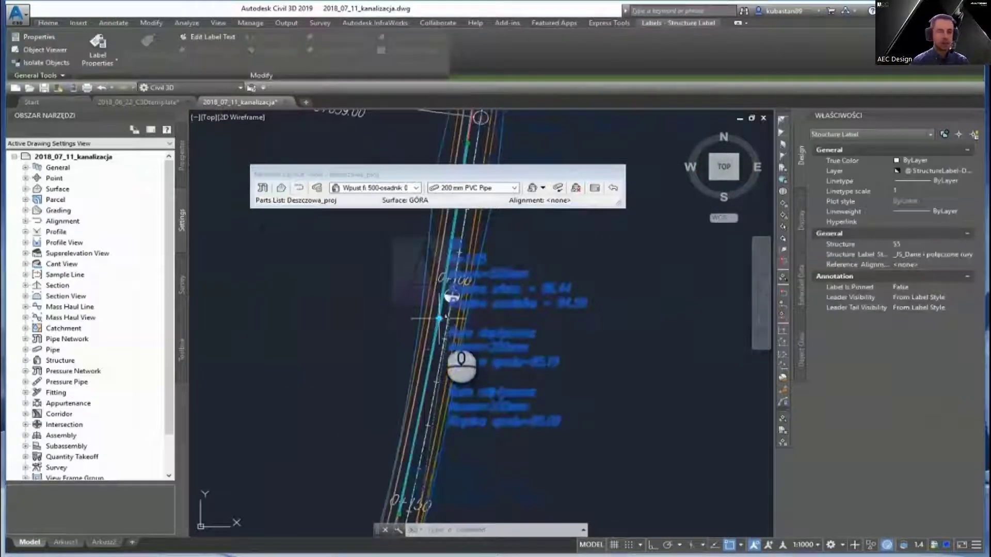
scroll(438, 319, "down", 3)
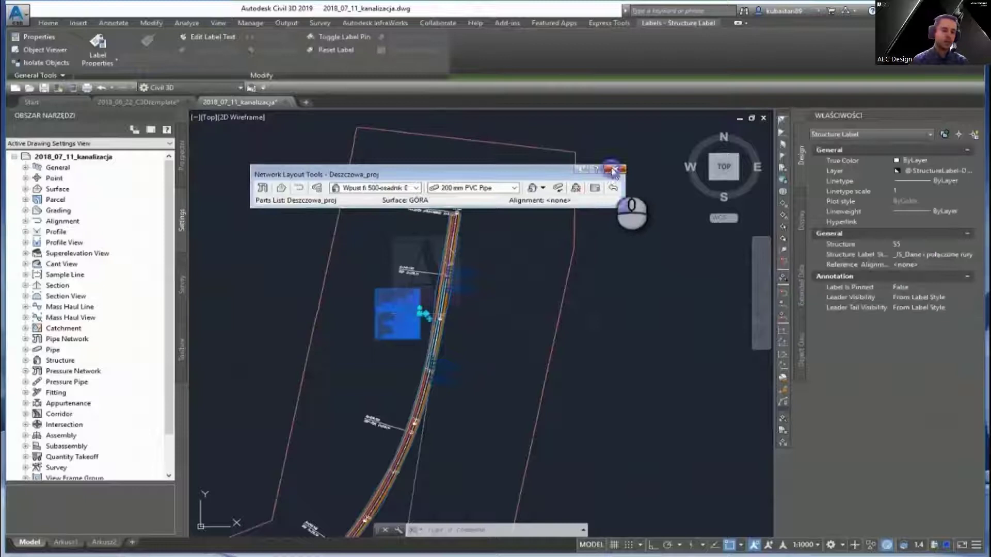
left_click(613, 171)
key("Escape")
scroll(394, 336, "up", 5)
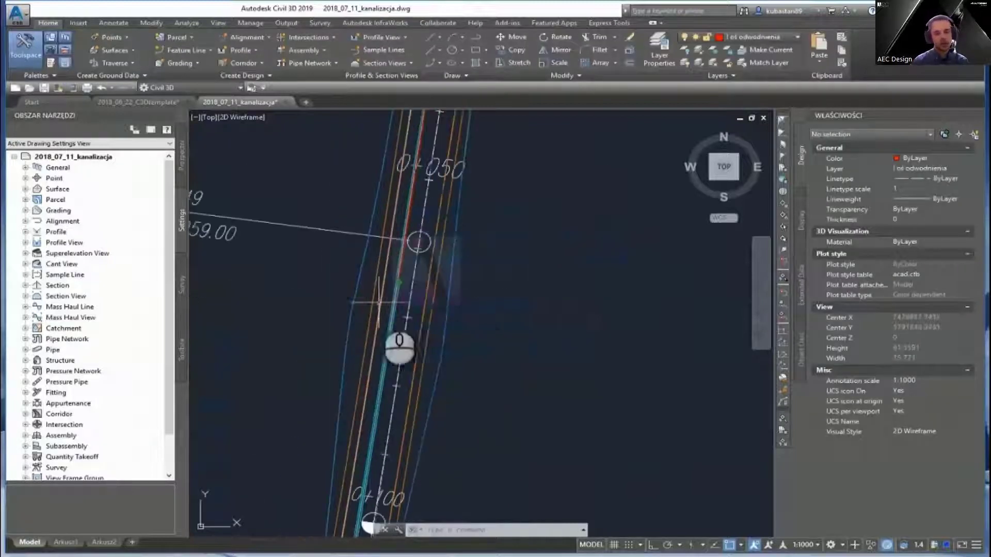
scroll(421, 245, "up", 3)
left_click(428, 248)
left_click(423, 255)
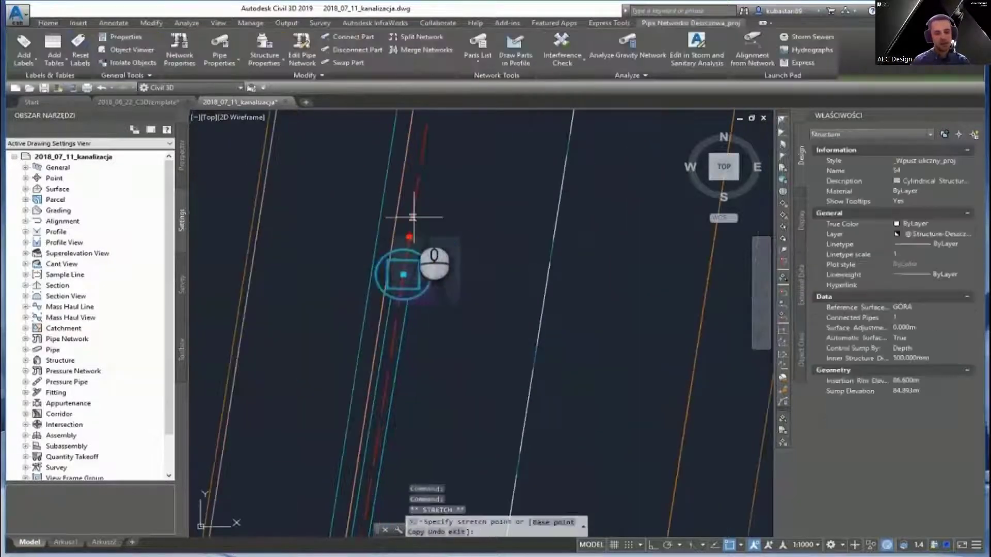
scroll(480, 238, "up", 5)
scroll(436, 308, "up", 5)
scroll(429, 311, "down", 5)
middle_click_drag(407, 507, 459, 376)
scroll(413, 467, "up", 2)
scroll(442, 350, "up", 4)
middle_click_drag(557, 292, 501, 344)
left_click(499, 333)
key("Escape")
left_click(482, 333)
key("Escape")
Step: Start an alignment from the pipe network, running from the first inlet past station 0+050 to the last inlet near 0+150
key("Return")
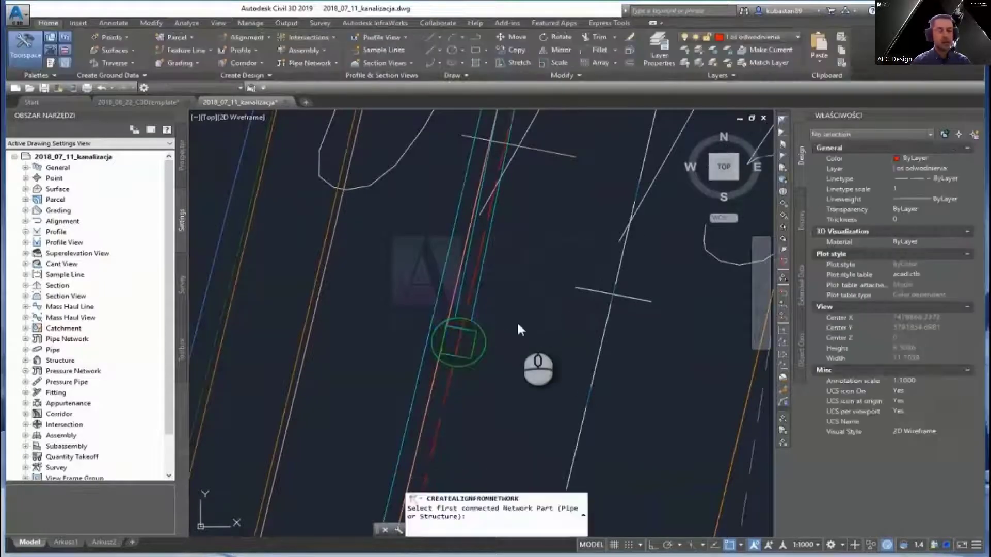
left_click(483, 370)
scroll(531, 345, "down", 10)
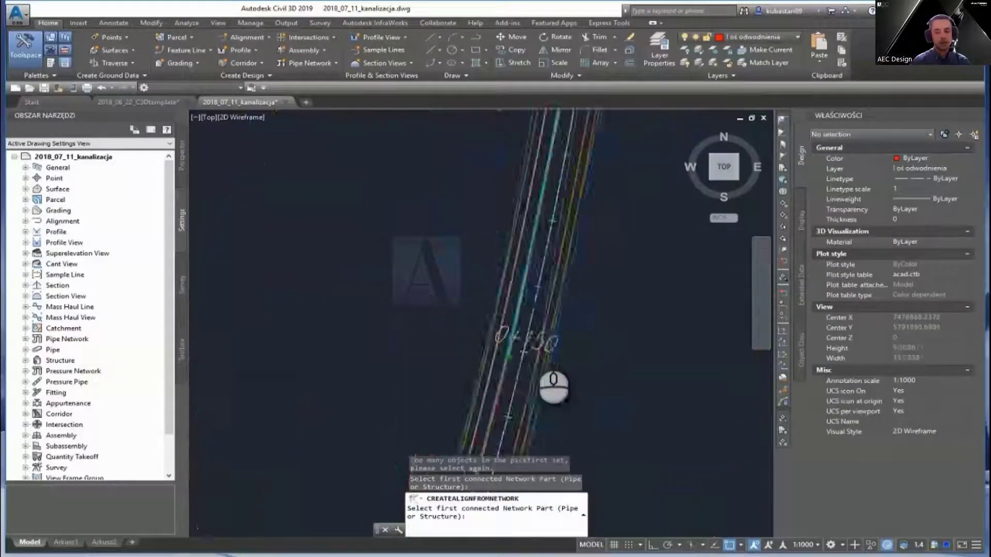
scroll(491, 263, "up", 8)
scroll(516, 206, "down", 10)
scroll(476, 358, "up", 8)
left_click(427, 320)
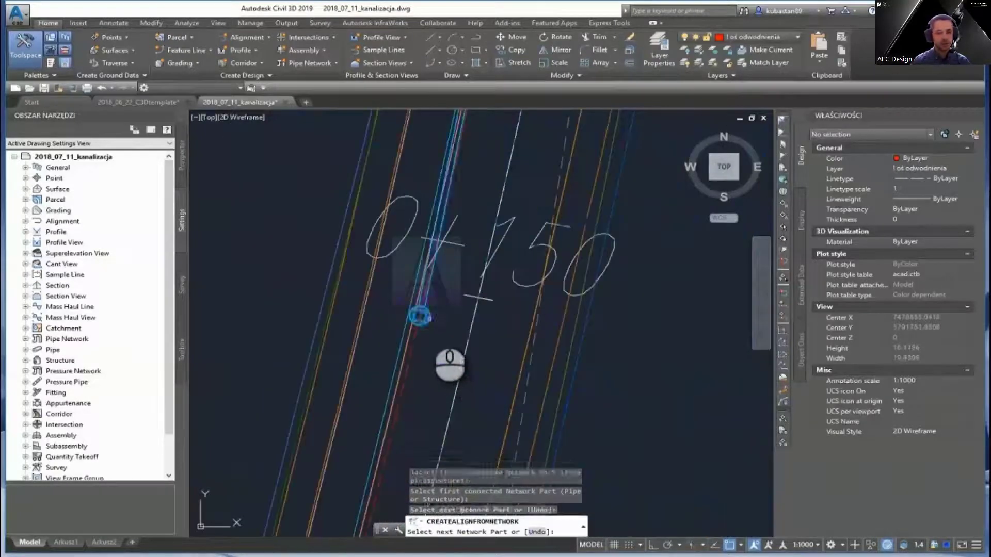
key("Return")
Step: Create the alignment with style None and label set Brak opisów, including a profile and profile view
left_click(516, 311)
left_click(454, 332)
left_click(516, 360)
left_click(449, 373)
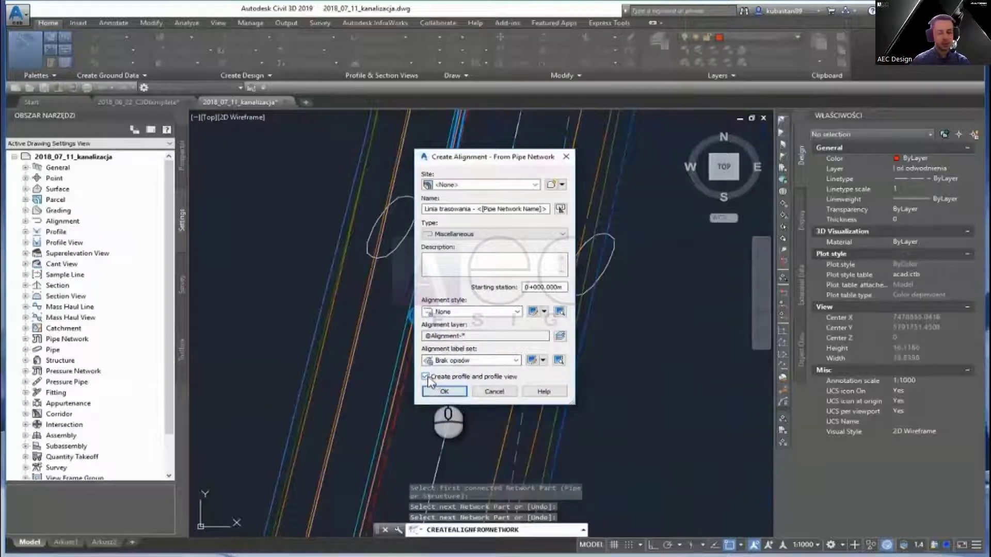
left_click(443, 391)
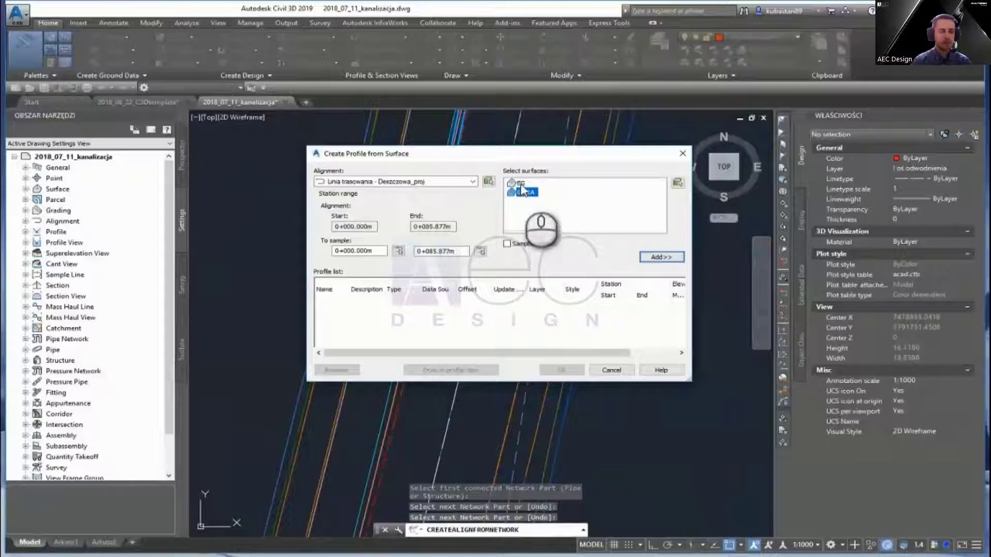
Step: Sample the GÓRA surface profile along the network alignment and start drawing it in a profile view
left_click(658, 257)
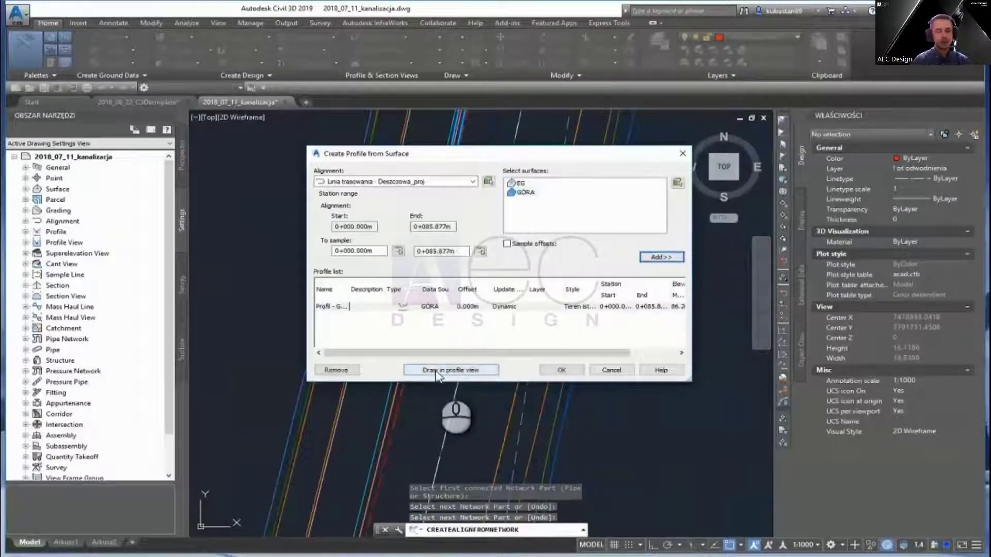
left_click(438, 370)
left_click(474, 276)
left_click(474, 274)
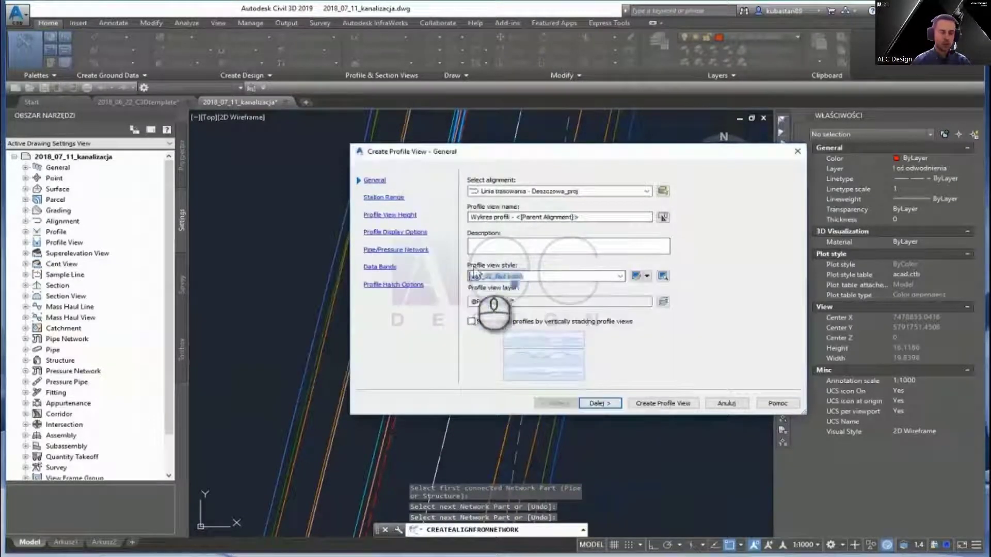
Step: Create the profile view of the Deszczowa_proj network with the Kanalizacja deszczowa band set, placing it to the right of the road plan
left_click(384, 198)
left_click(391, 215)
left_click(395, 232)
left_click(396, 250)
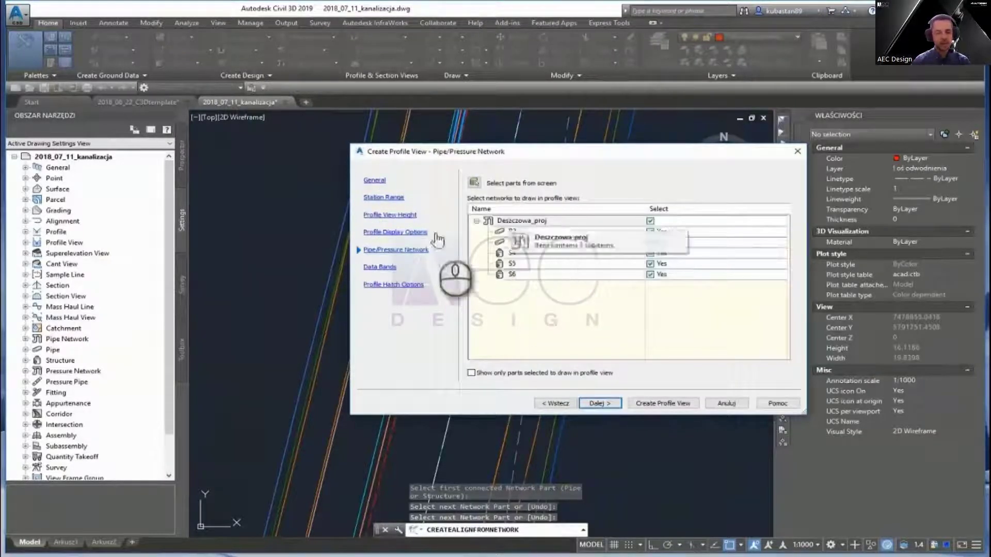
left_click(379, 267)
left_click(526, 191)
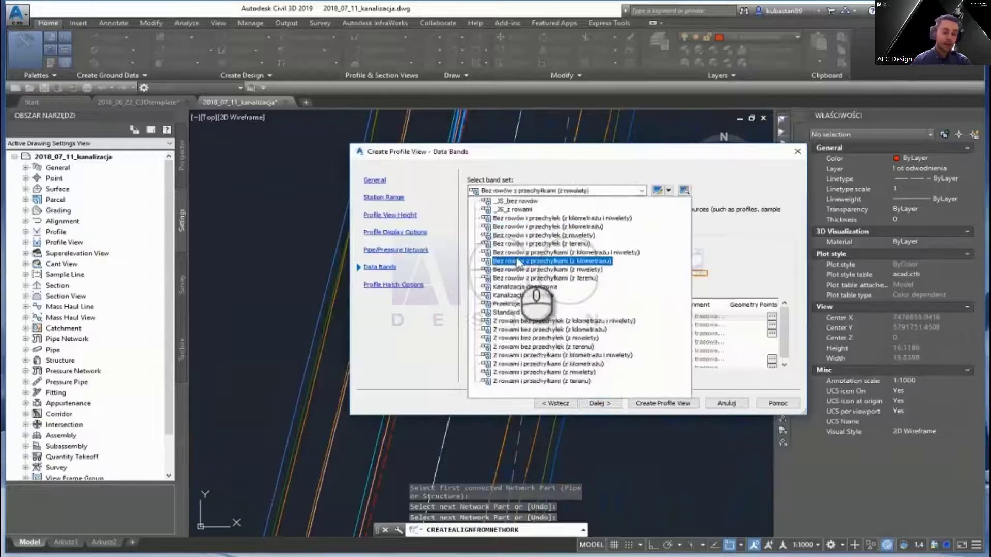
left_click(520, 289)
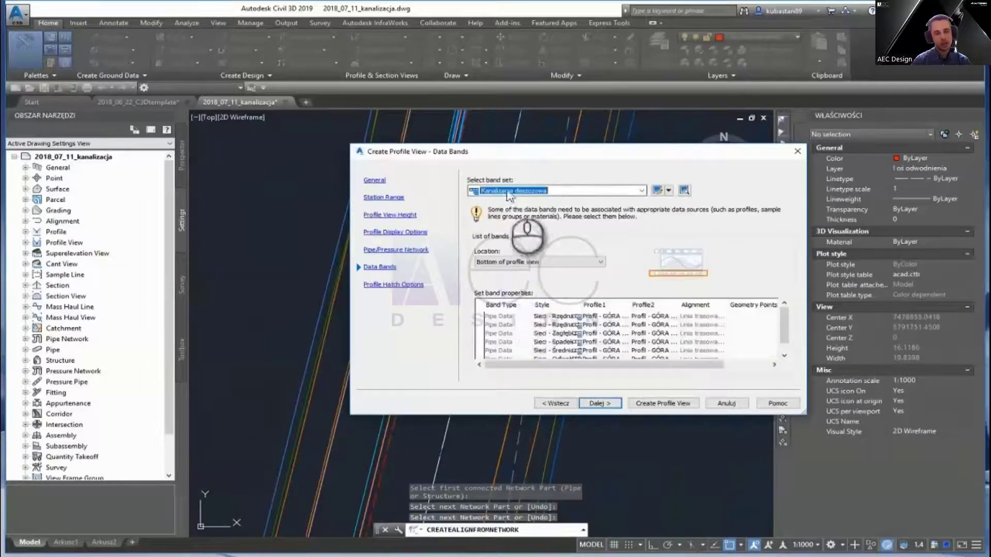
left_click(392, 285)
left_click(662, 403)
scroll(539, 327, "down", 5)
left_click(512, 335)
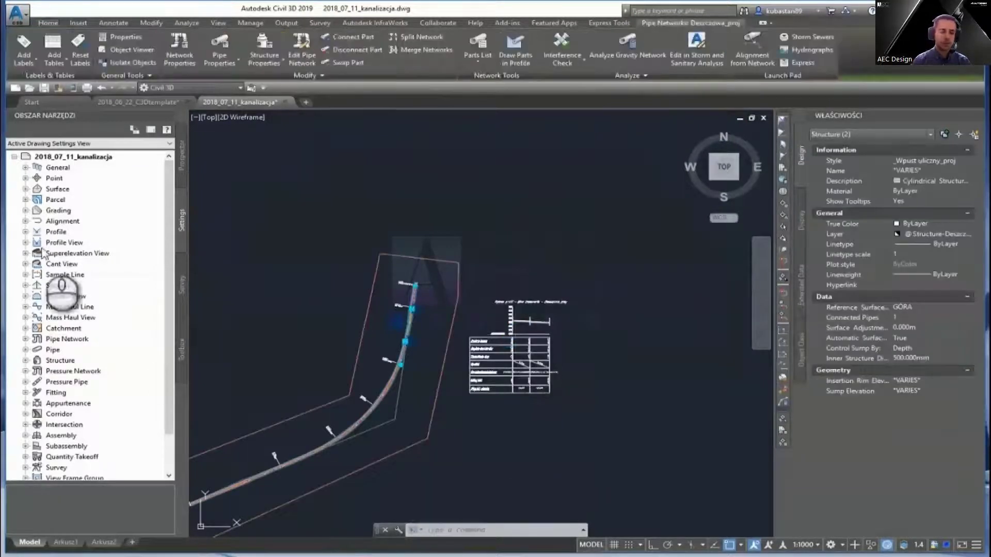
Step: Examine the inlets, pipes, elevation axis and data bands in the new profile view
scroll(515, 355, "up", 4)
scroll(547, 350, "up", 6)
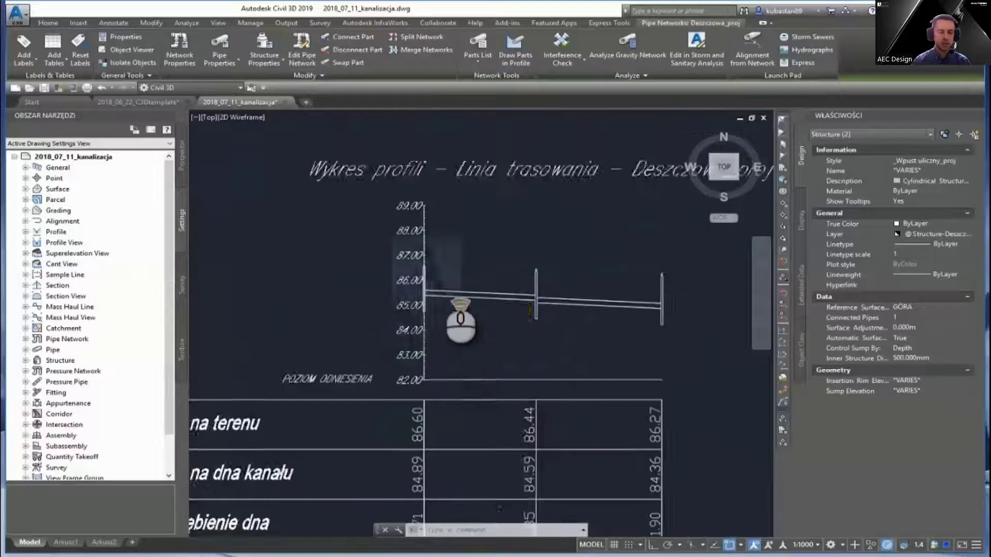
middle_click_drag(383, 280, 371, 281)
middle_click_drag(618, 293, 421, 289)
middle_click_drag(233, 266, 526, 295)
middle_click_drag(325, 272, 426, 293)
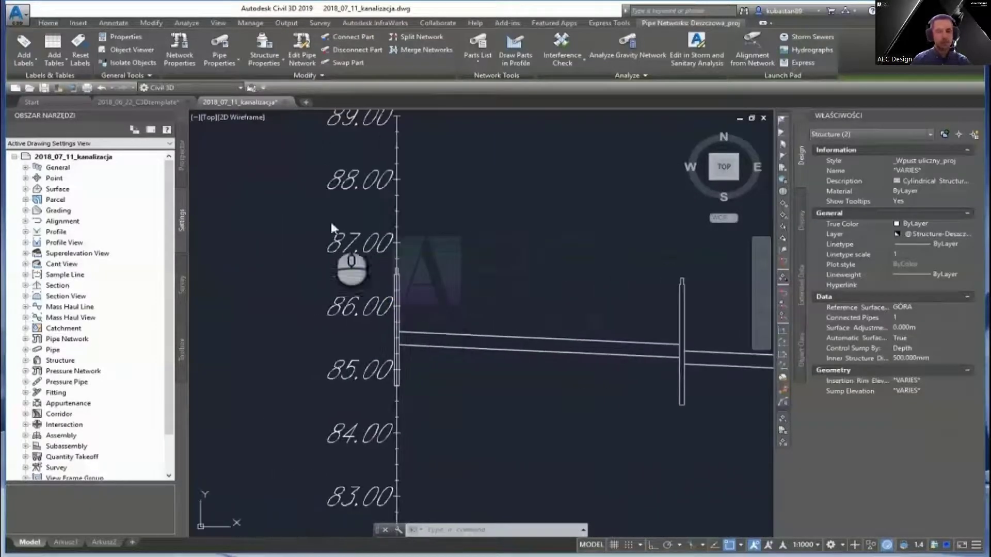
key("Escape")
left_click(398, 299)
key("Escape")
scroll(417, 320, "down", 2)
mouse_move(392, 437)
middle_mouse_down()
mouse_move(460, 360)
mouse_move(552, 212)
middle_mouse_up()
middle_click_drag(424, 338, 518, 266)
middle_click_drag(394, 428, 408, 263)
middle_click_drag(437, 420, 405, 283)
scroll(417, 283, "down", 4)
Step: Review the sump settings and connected pipes in the properties of the first inlet in the profile view
middle_click_drag(528, 220, 440, 377)
scroll(425, 253, "up", 5)
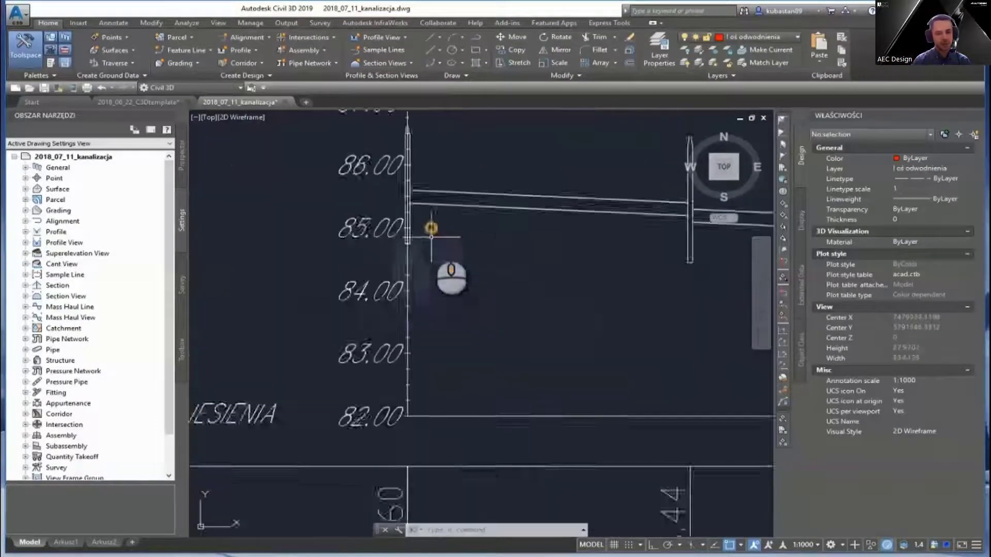
left_click(384, 288)
left_click(264, 52)
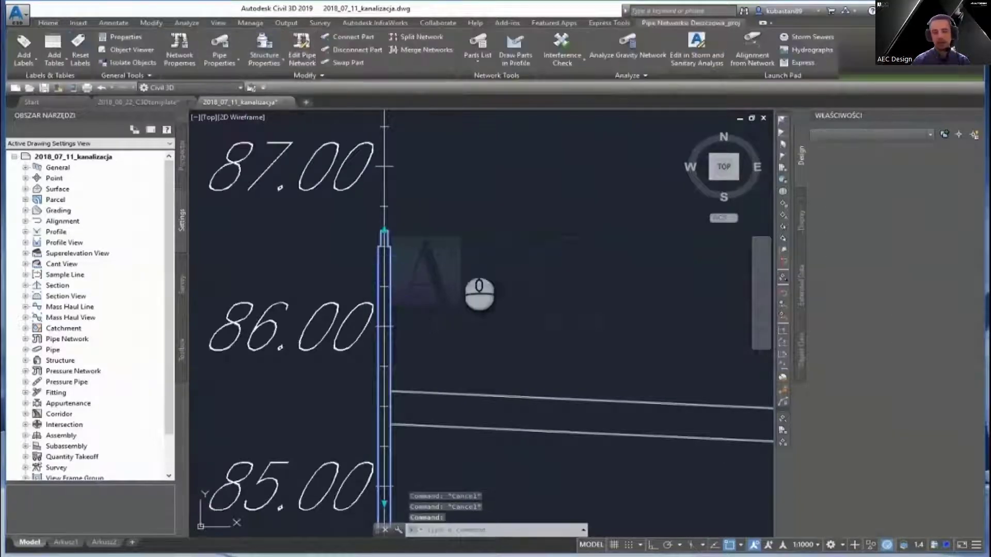
left_click_drag(674, 234, 678, 271)
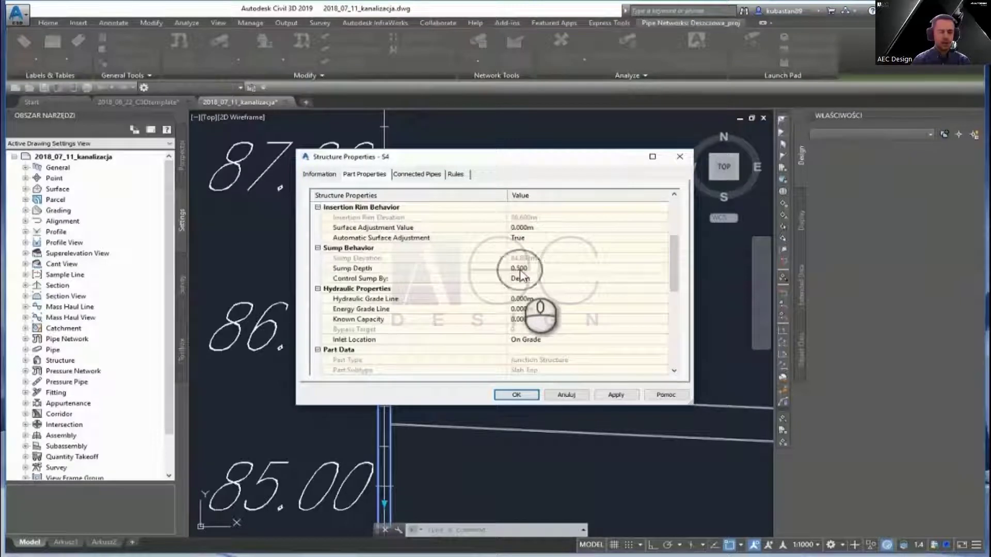
left_click(415, 175)
left_click(546, 395)
Step: Copy the end invert elevation from the properties of the first pipe in the profile view
scroll(450, 347, "up", 5)
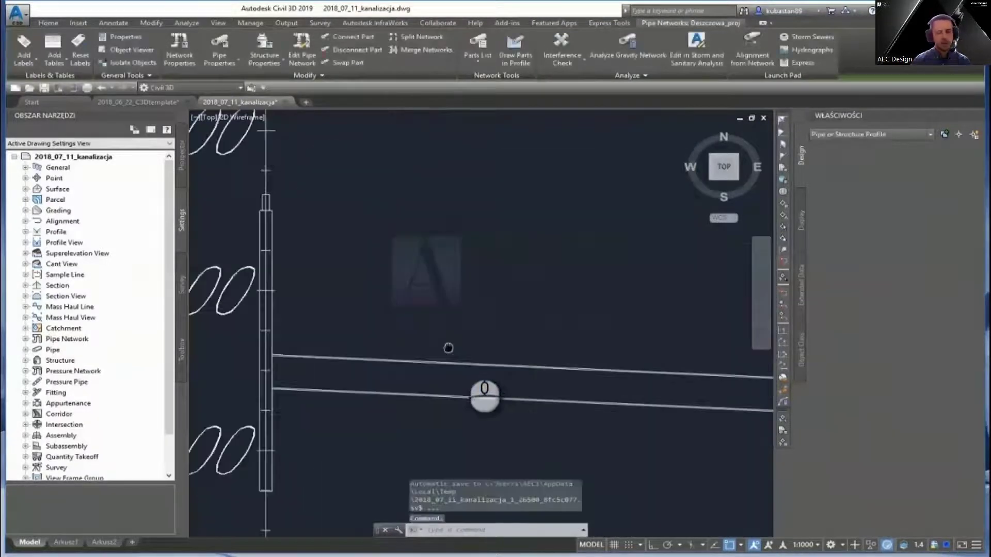
left_click(412, 350)
left_click(220, 47)
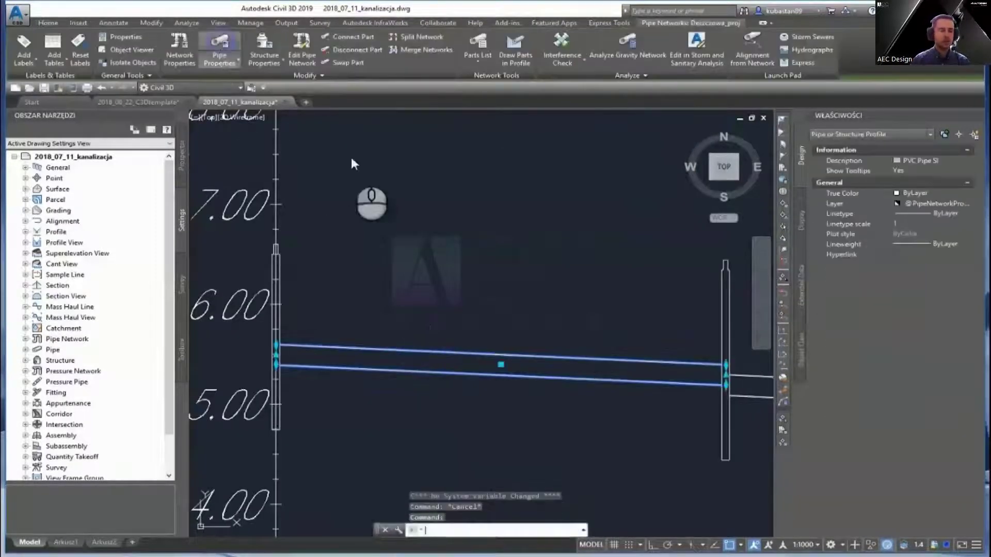
left_click_drag(675, 227, 677, 255)
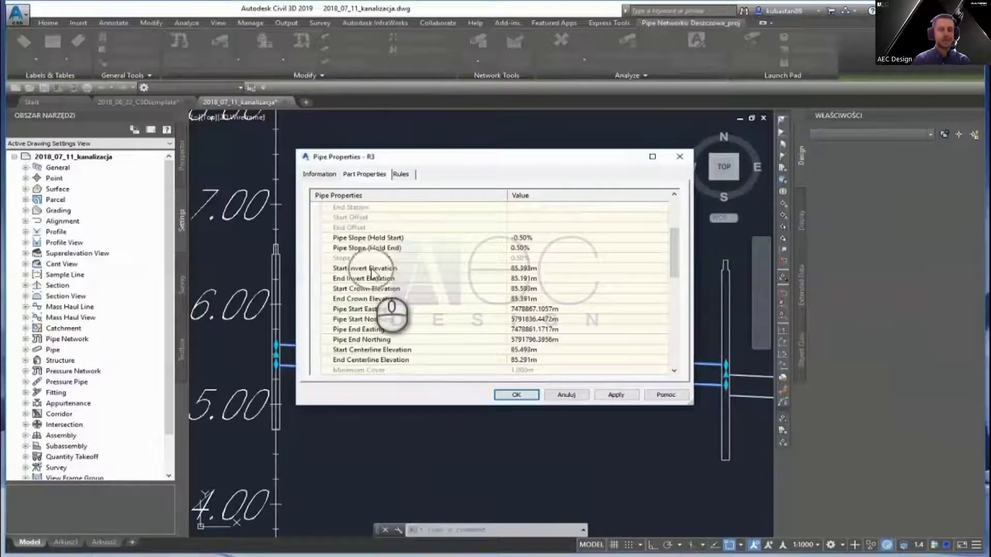
right_click(531, 278)
left_click(566, 315)
left_click(568, 394)
Step: Set the second pipe's start invert elevation to 85.191 m in its pipe properties
middle_click_drag(673, 407, 321, 389)
left_click(492, 367)
left_click(227, 47)
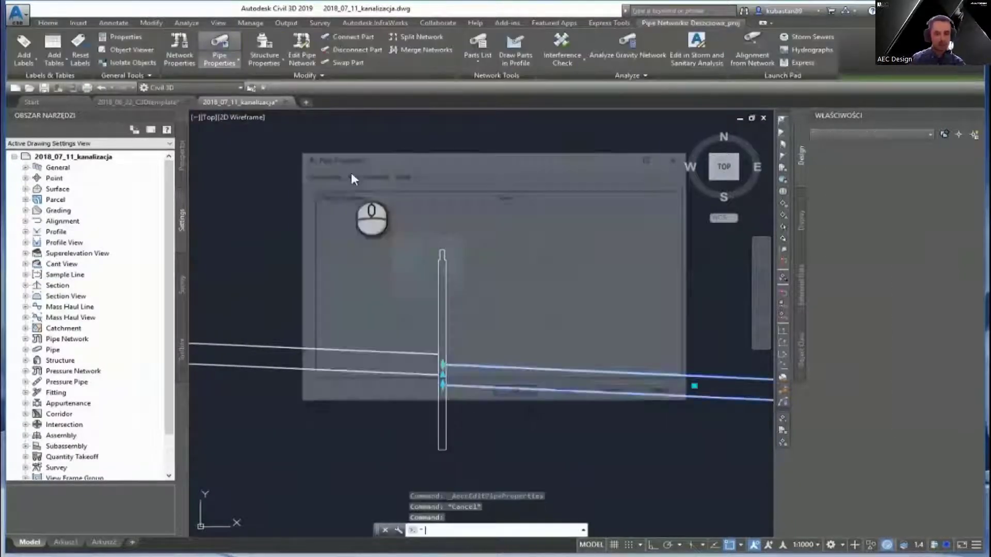
scroll(674, 288, "down", 5)
left_click(549, 278)
type("85.191m")
left_click(616, 395)
Step: Set the second pipe's slope to -0.50% while holding its start, and accept the pipe properties
scroll(536, 295, "down", 3)
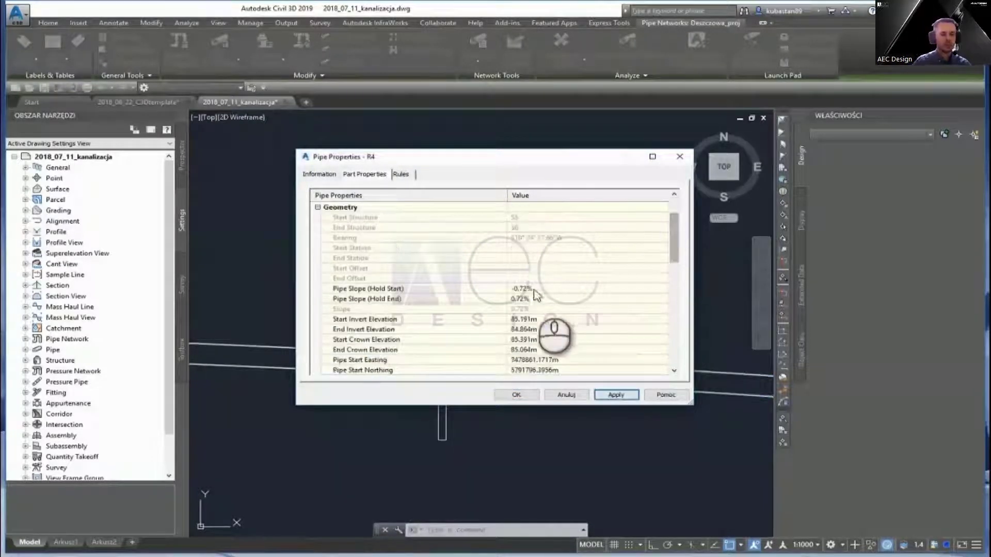
left_click_drag(558, 163, 354, 90)
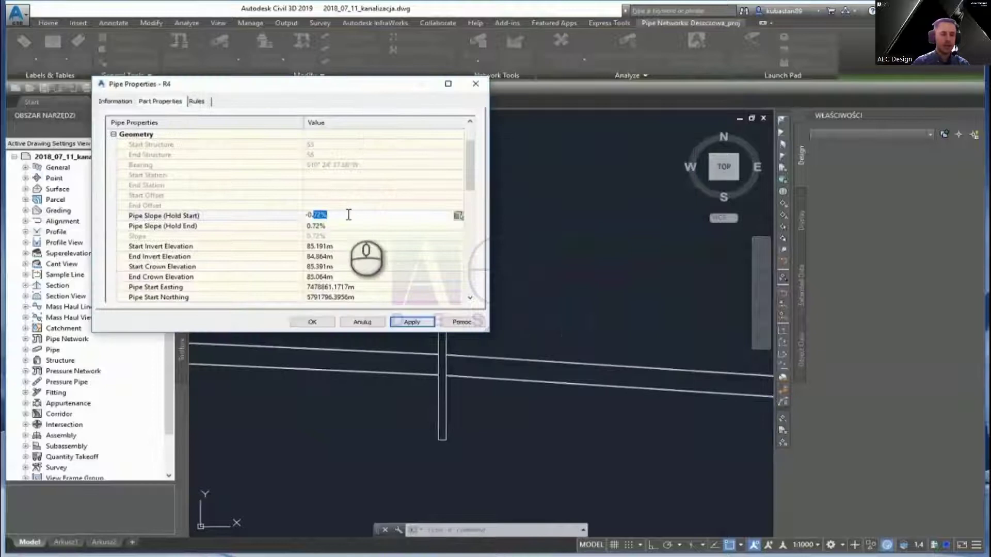
left_click(412, 322)
left_click(312, 321)
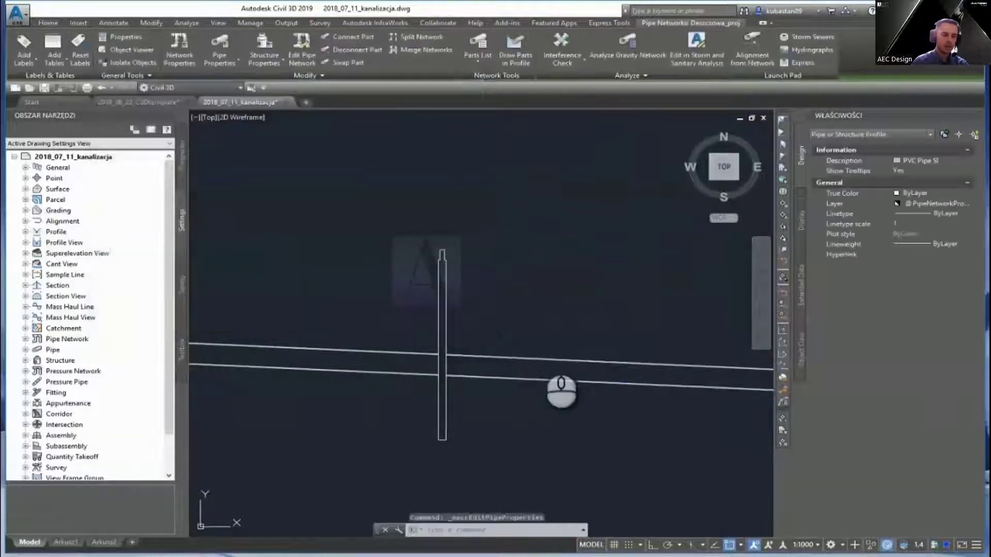
Step: Add labels to all pipes and structures of the network in the profile view
scroll(323, 281, "down", 4)
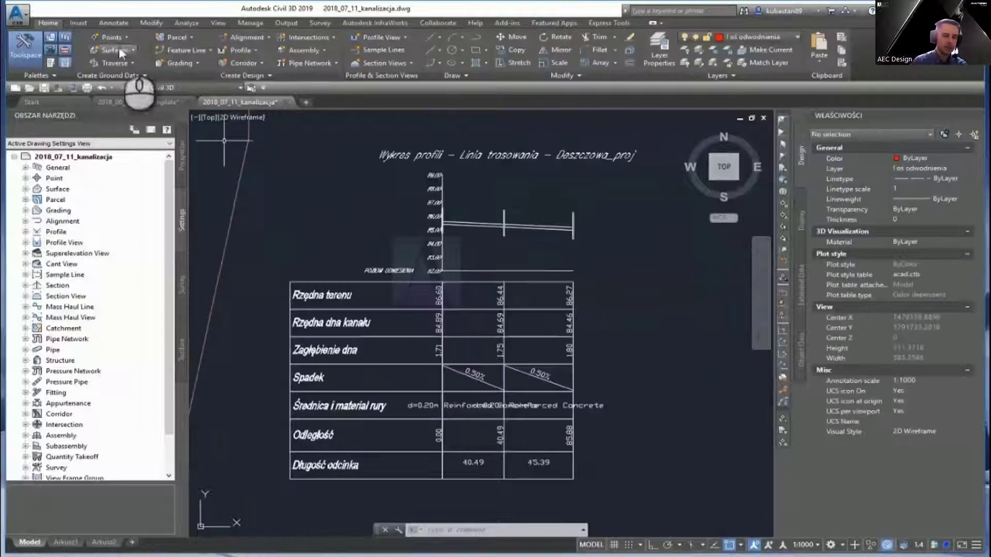
left_click(113, 23)
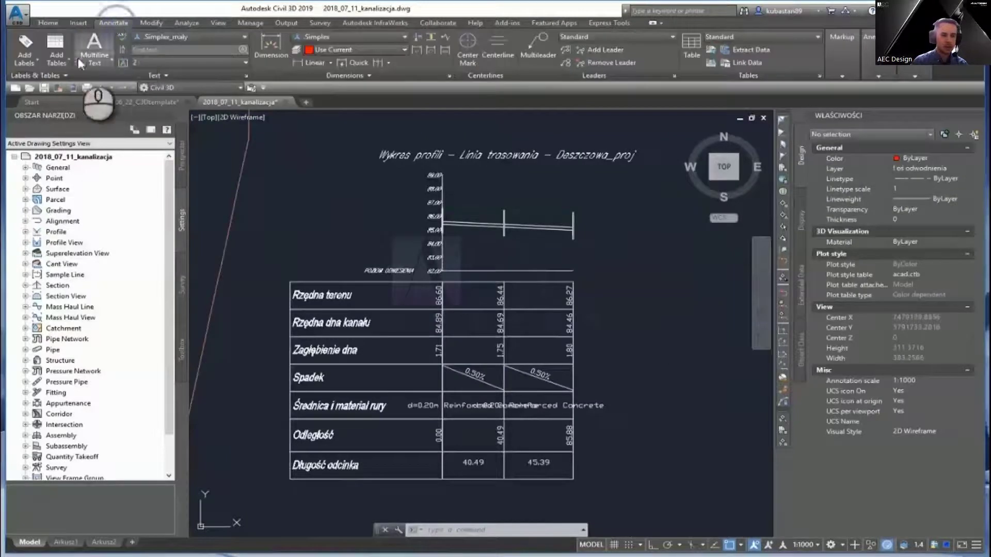
left_click(25, 59)
mouse_move(98, 186)
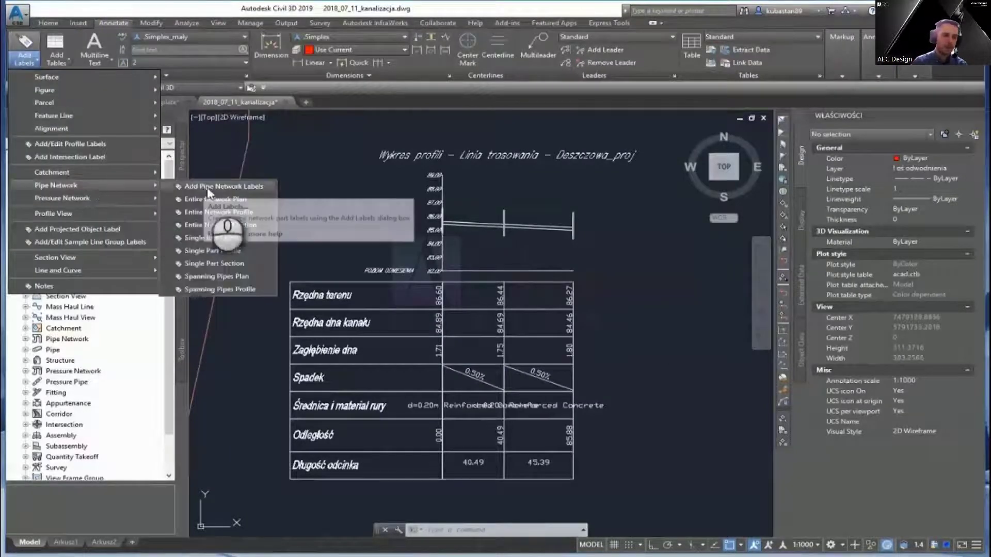
left_click(220, 213)
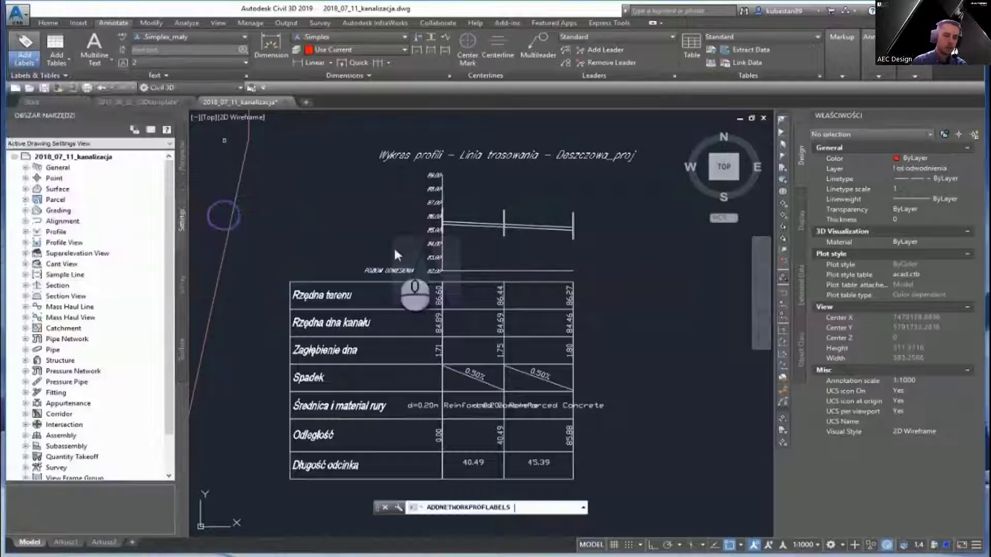
scroll(494, 192, "up", 4)
key("Escape")
middle_click_drag(453, 241, 375, 262)
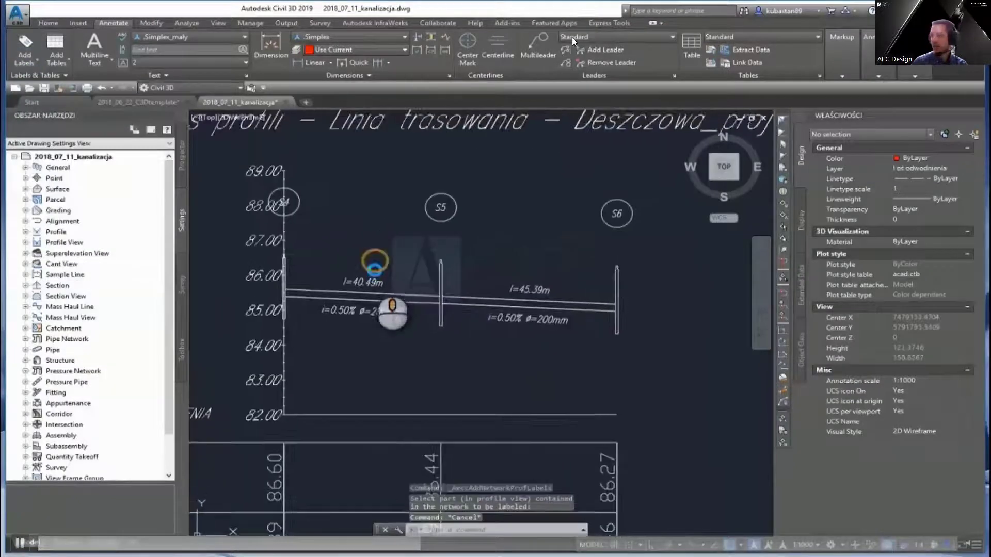
Step: Set up an unsplit, dynamic structure table for the Deszczowa_proj network with the Dane struktur table style
scroll(531, 313, "down", 4)
middle_click_drag(514, 361, 549, 292)
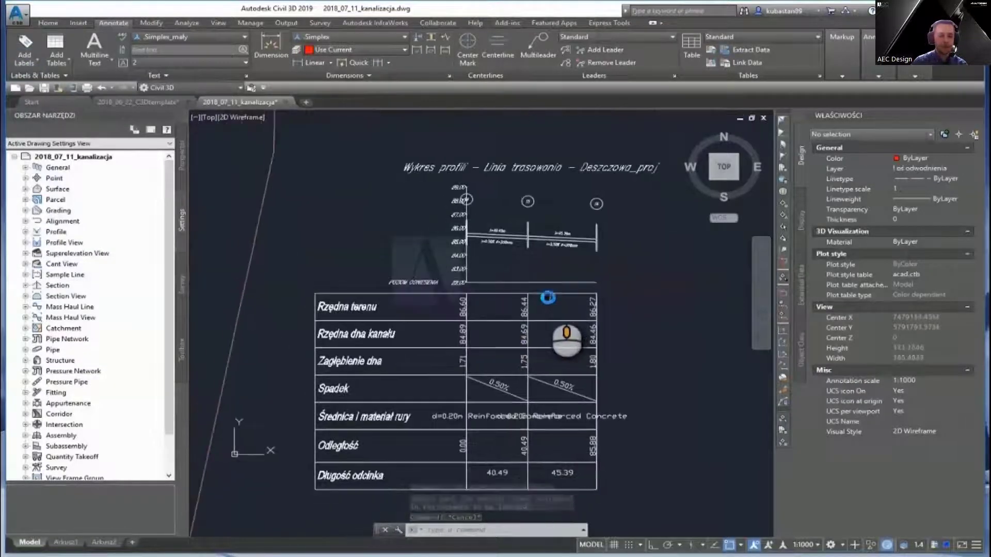
middle_click_drag(582, 247, 592, 248)
left_click(59, 60)
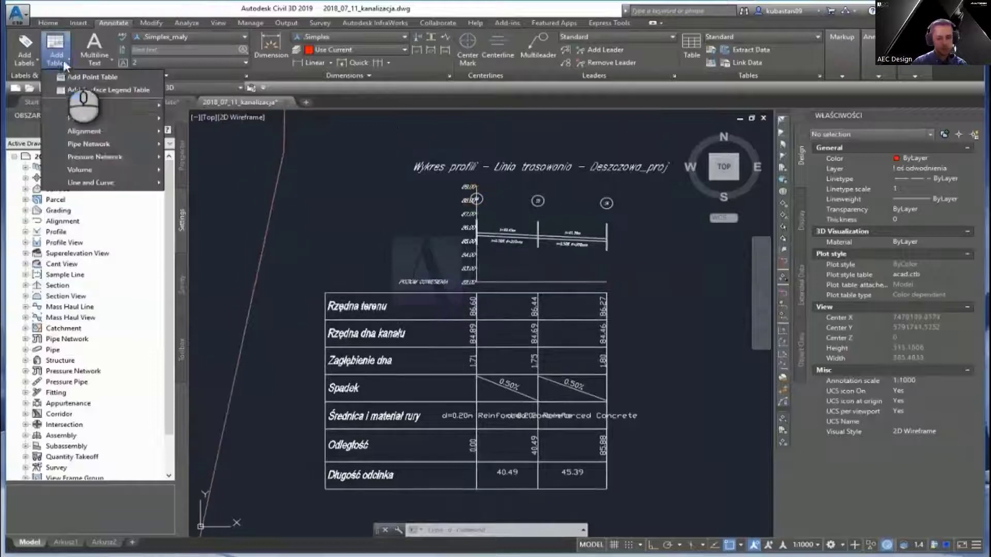
mouse_move(109, 146)
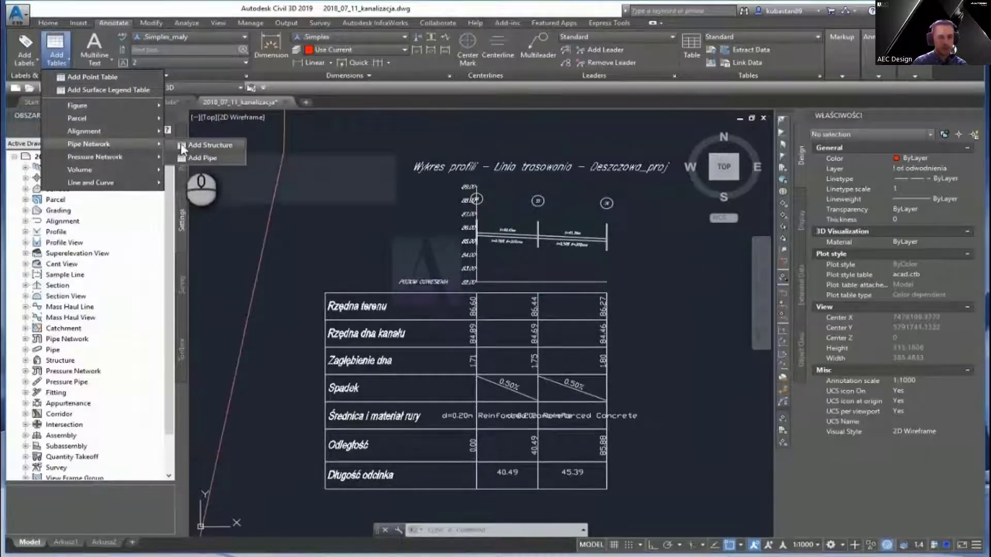
left_click(196, 158)
left_click(488, 161)
left_click(448, 171)
left_click(433, 220)
left_click(449, 230)
left_click(398, 285)
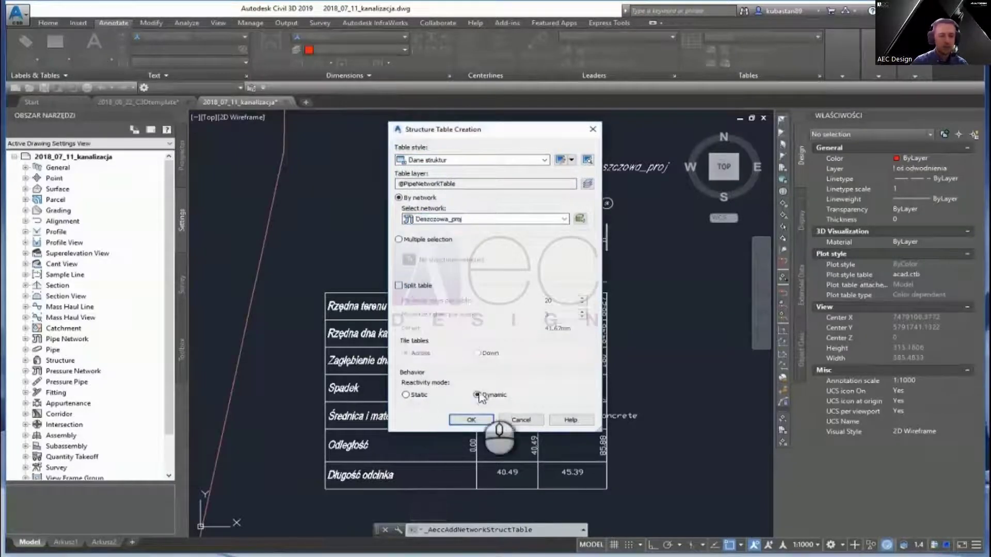
left_click(479, 419)
Step: Place the structure table to the right of the profile view and inspect its rows
scroll(500, 357, "down", 1)
middle_click_drag(651, 330, 485, 279)
scroll(485, 267, "up", 2)
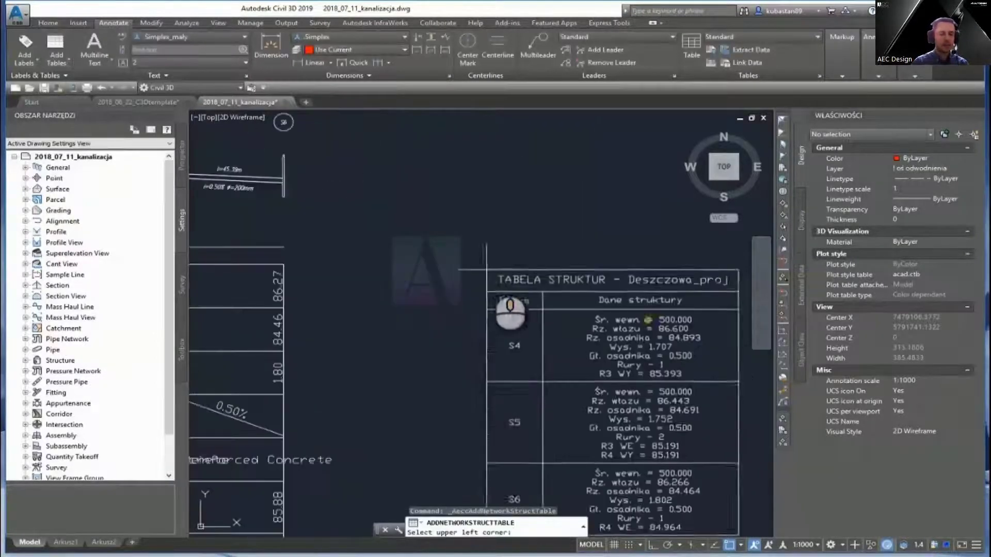
scroll(490, 212, "down", 1)
left_click(502, 204)
key("Escape")
scroll(420, 195, "up", 4)
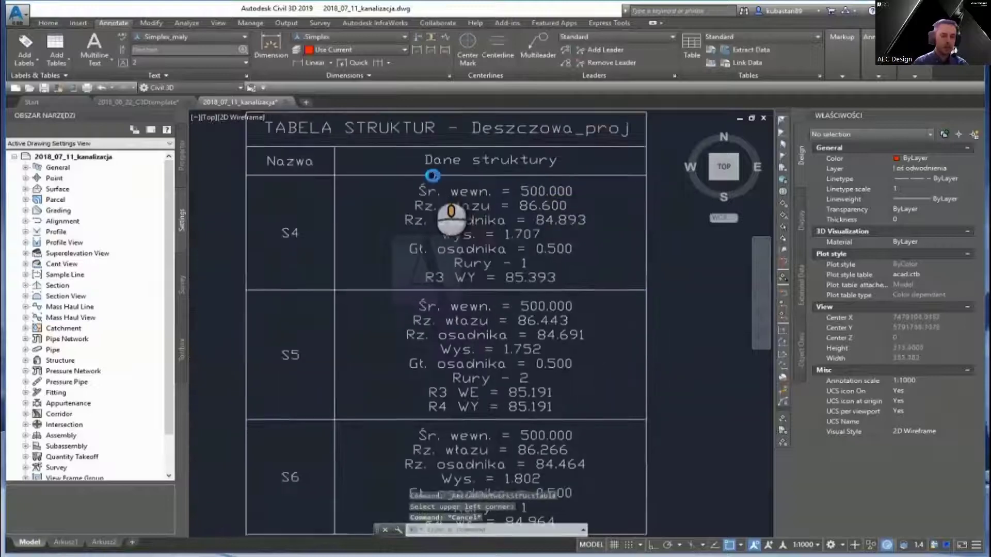
Step: Add an unsplit, dynamic pipe table for the Deszczowa_proj network in the Dane rur style directly below the structure table
scroll(428, 181, "down", 3)
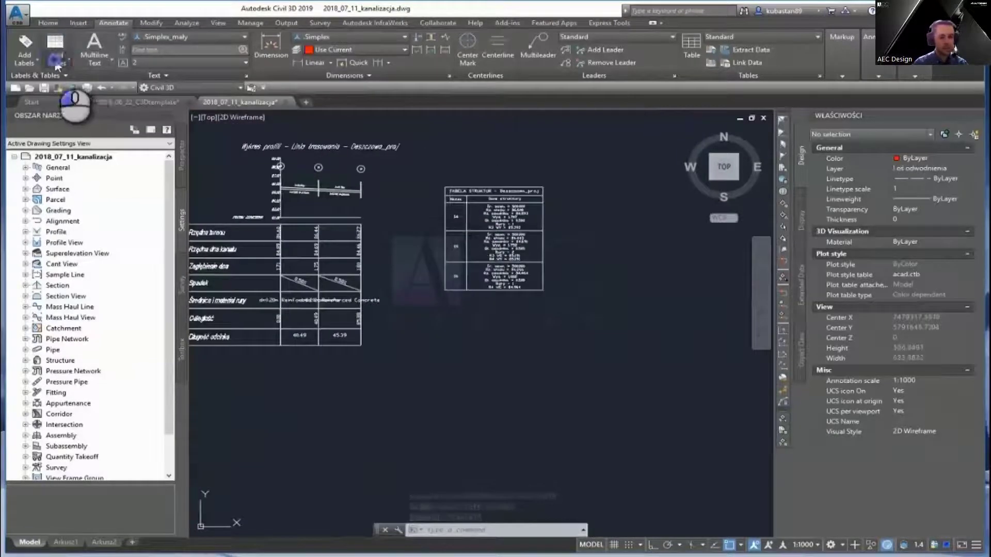
left_click(57, 49)
mouse_move(103, 153)
left_click(204, 158)
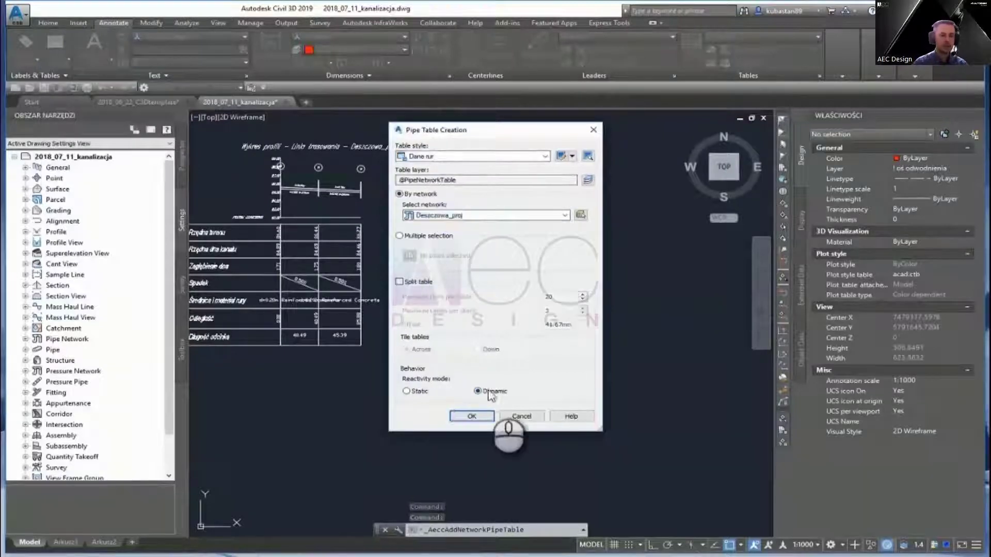
left_click(471, 416)
left_click(448, 334)
scroll(542, 362, "up", 6)
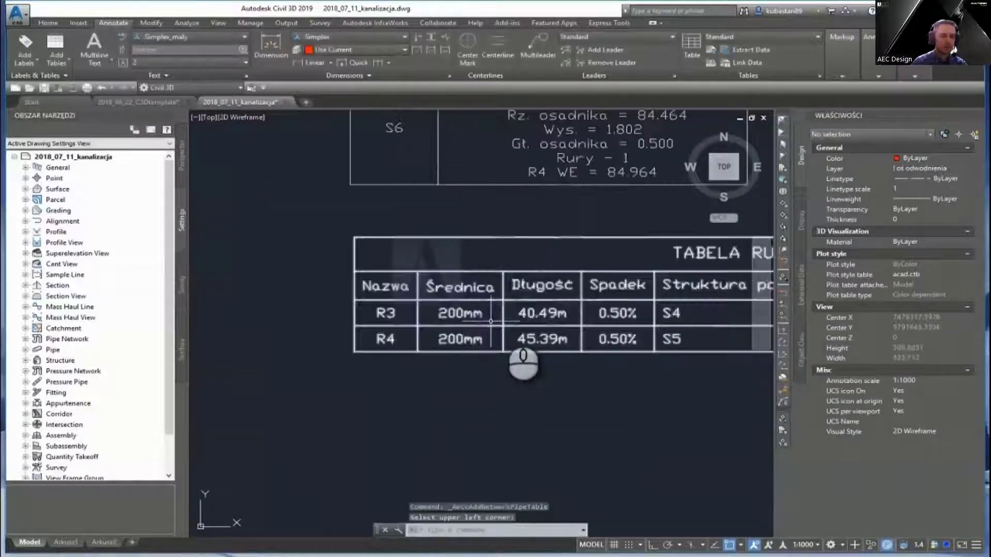
middle_click_drag(574, 313, 151, 318)
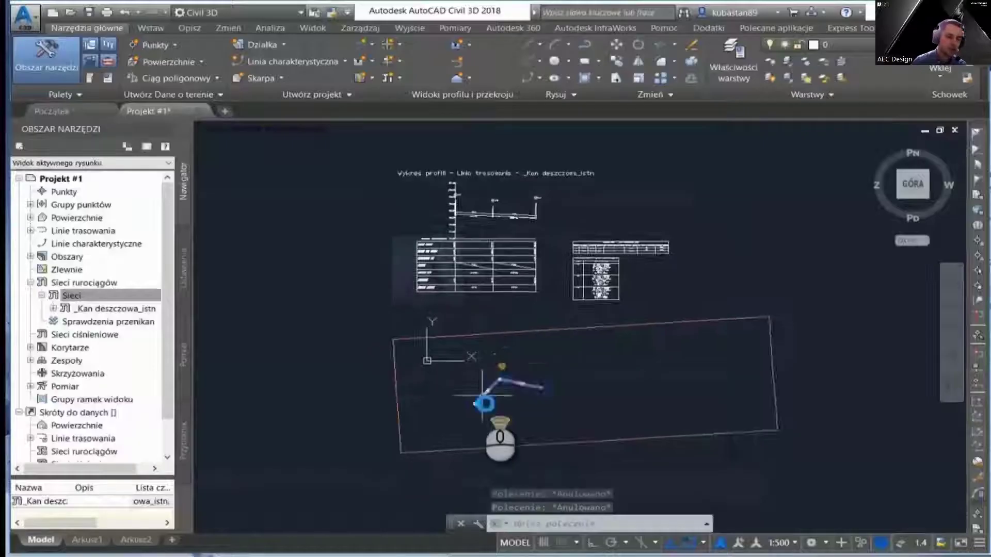
scroll(567, 405, "up", 3)
key("Escape")
Step: Isolate the layers of the selected pipe and structure of the existing storm sewer network in the Projekt #1 drawing
left_click(398, 413)
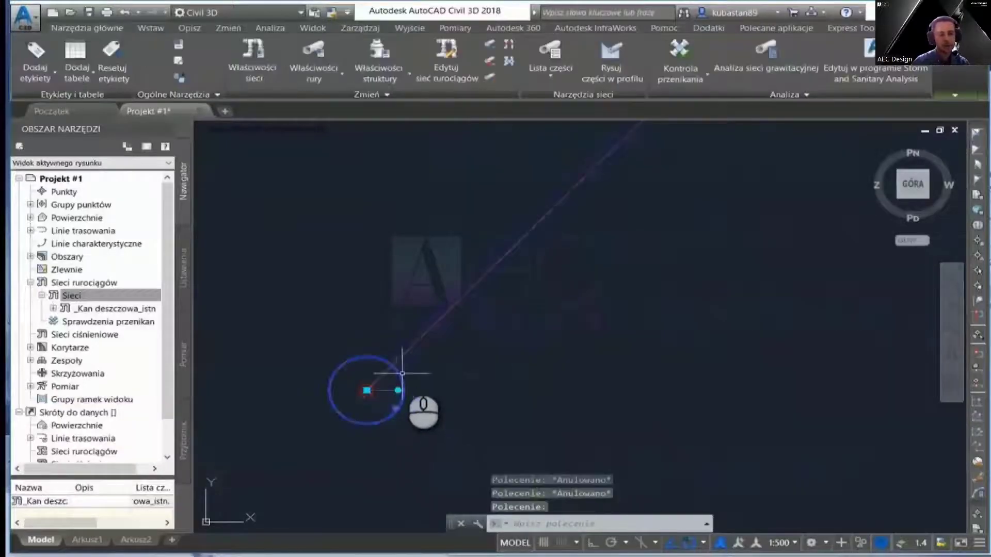
left_click(86, 28)
left_click(786, 63)
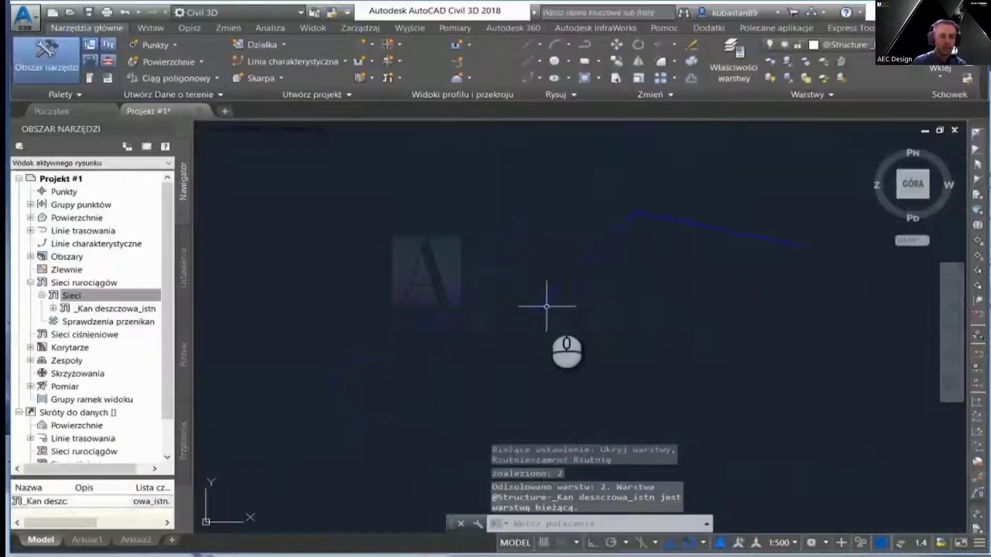
key("Escape")
middle_click_drag(546, 305, 532, 335)
Step: Export the isolated storm sewer network to a Navisworks cache file with the nwcout command
type("nwcout")
key("Return")
double_click(404, 252)
left_click(563, 327)
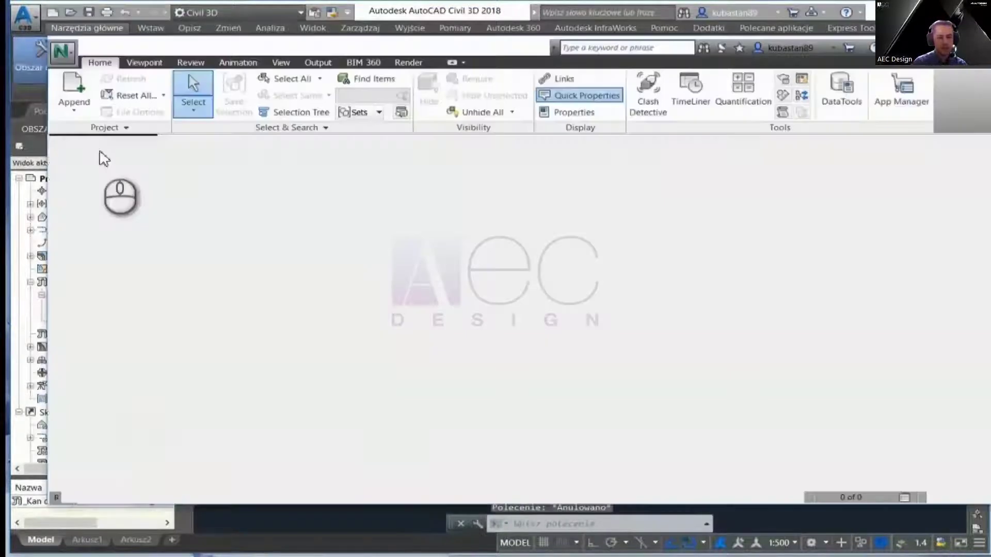
Step: Switch to Navisworks Manage and append the exported sewer network file to the empty project
left_click(37, 111)
left_click(41, 155)
double_click(402, 279)
scroll(459, 309, "up", 4)
scroll(460, 316, "down", 5)
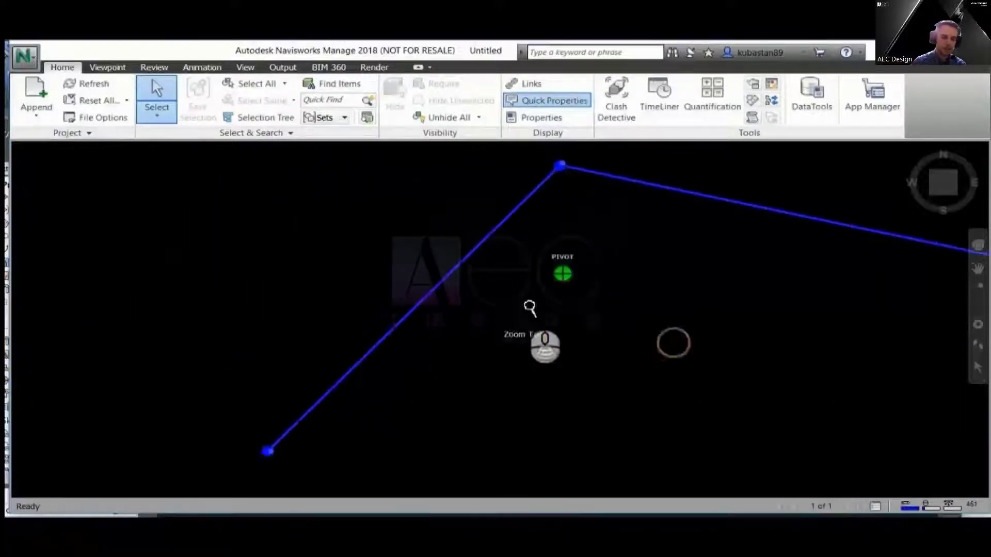
Step: Examine the appended network in 3D, from its middle structure to the end manhole and its connecting pipe
middle_click_drag(655, 325, 680, 316, "shift")
scroll(485, 279, "down", 3)
left_click(547, 161)
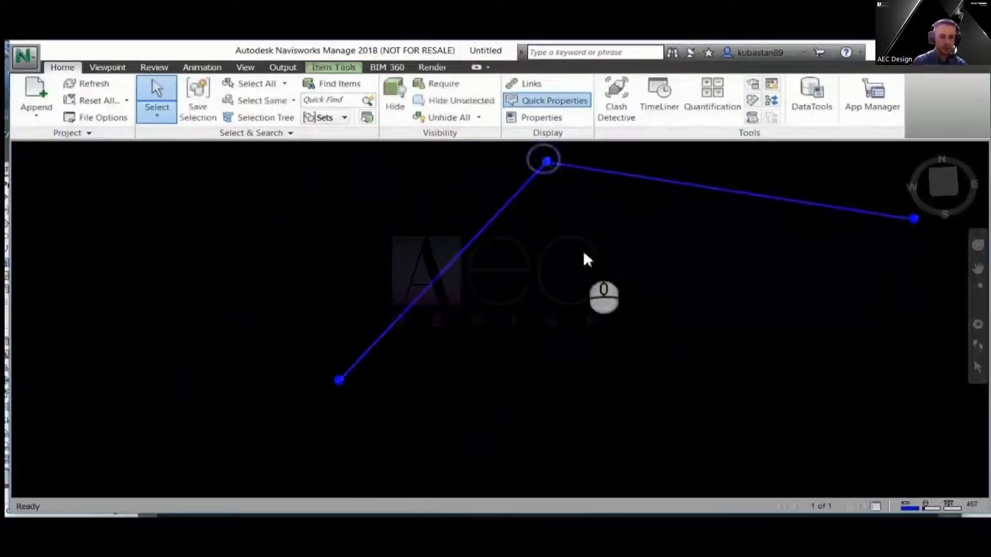
middle_click_drag(554, 176, 537, 180)
key("Escape")
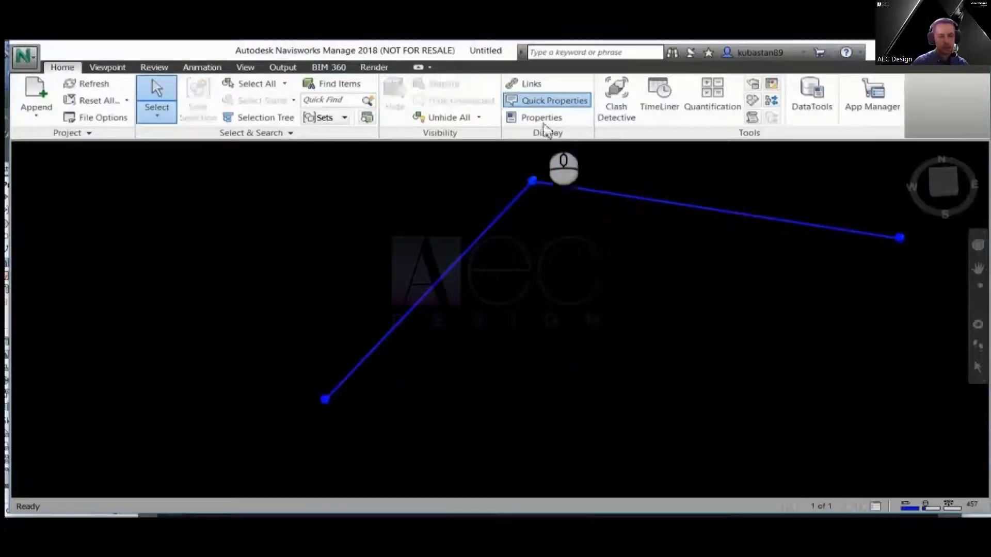
left_click(533, 175)
middle_click_drag(648, 272, 661, 197, "shift")
scroll(511, 309, "up", 3)
middle_click_drag(505, 317, 467, 313)
key("Escape")
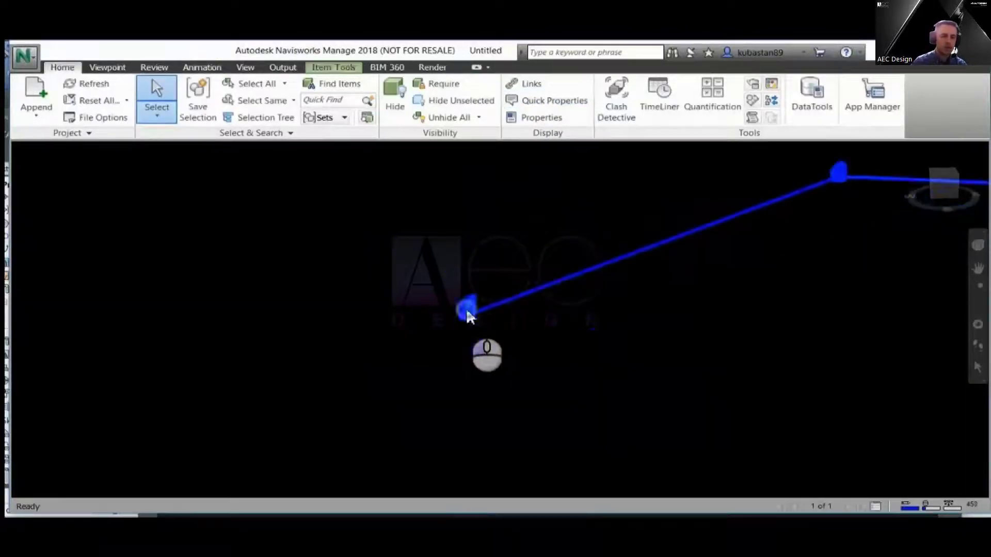
scroll(553, 326, "up", 5)
middle_click_drag(553, 326, 230, 316)
left_click(363, 149)
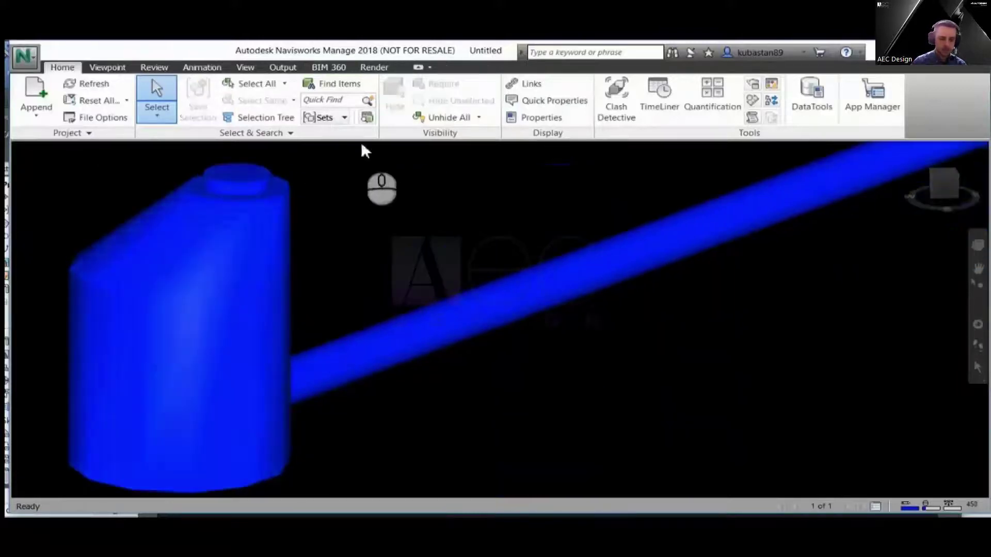
Step: Display the item properties, review those of the end manhole and its connecting pipe, and close the properties again
left_click(541, 117)
middle_click_drag(251, 239, 416, 231)
middle_click_drag(360, 235, 379, 239)
left_click(217, 292)
mouse_move(968, 311)
left_mouse_down()
mouse_move(969, 191)
mouse_move(965, 324)
left_mouse_up()
left_click(484, 215)
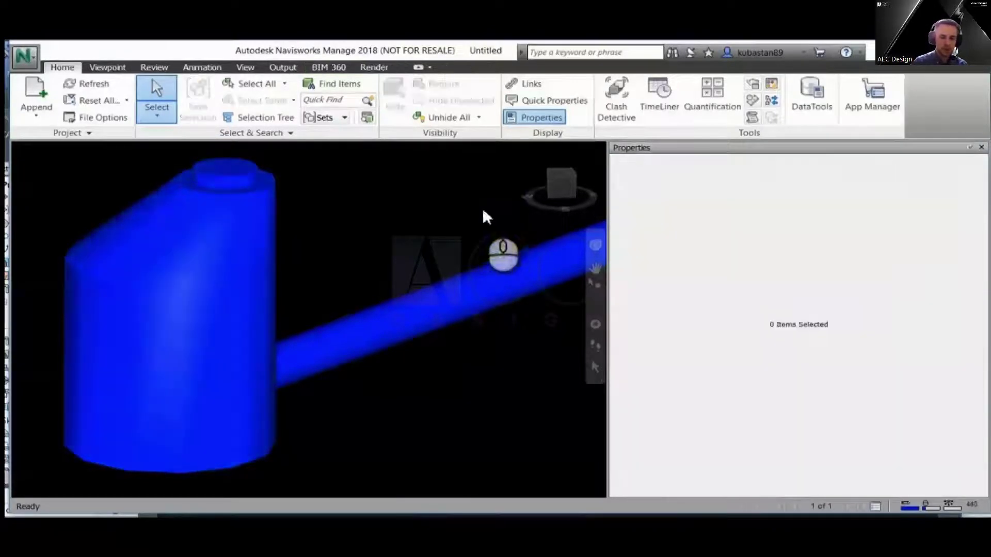
left_click(482, 290)
left_click_drag(975, 389, 949, 273)
key("Escape")
left_click(980, 148)
middle_click_drag(654, 241, 660, 245)
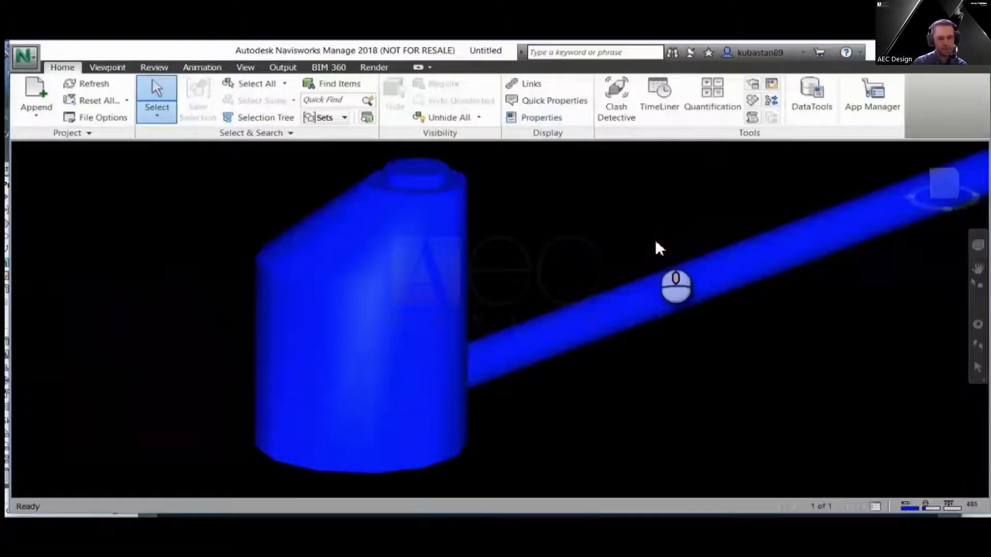
mouse_move(627, 316)
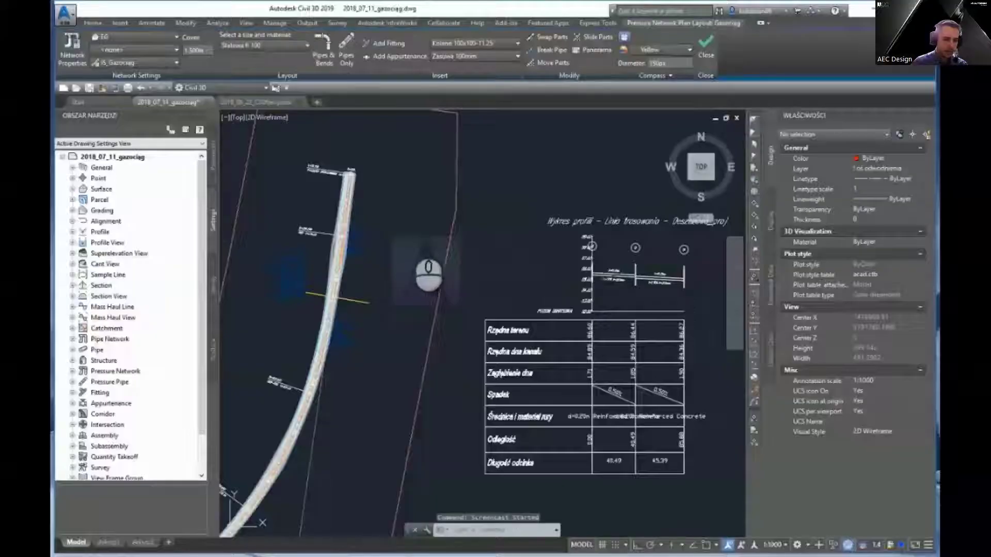
Step: In the Civil 3D gas pipeline drawing, add the gas pipe crossing the road to the sewer's profile view
scroll(408, 240, "up", 5)
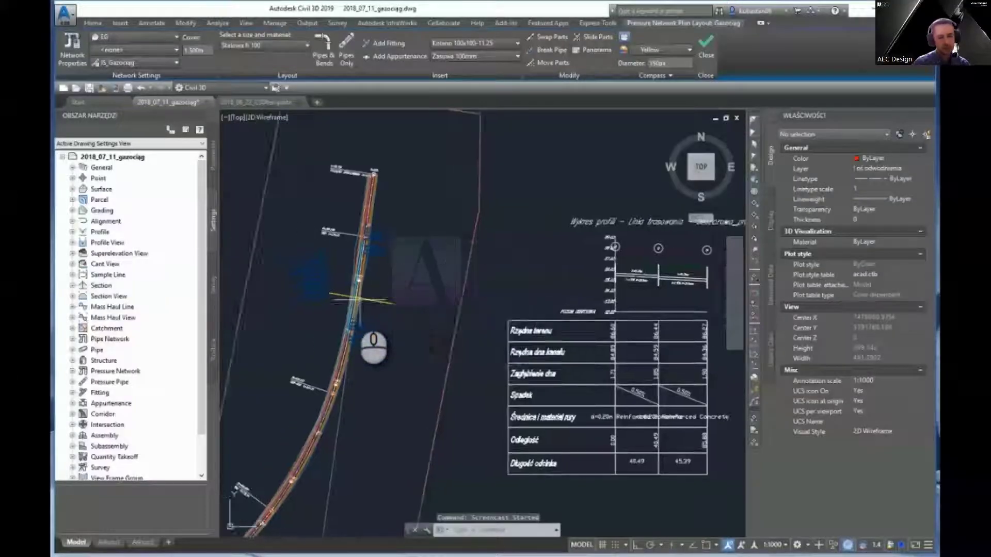
scroll(351, 258, "down", 6)
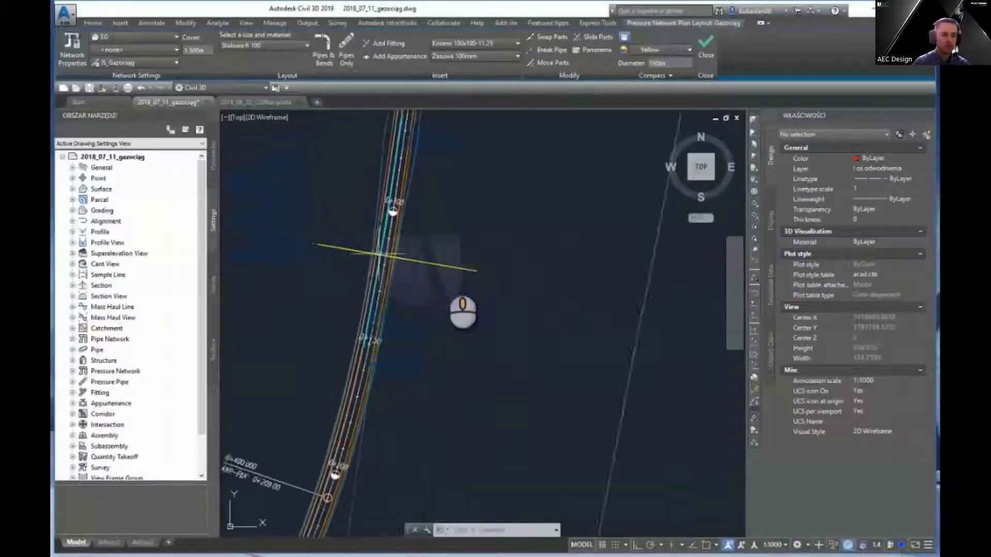
middle_click_drag(520, 282, 438, 297)
left_click(268, 277)
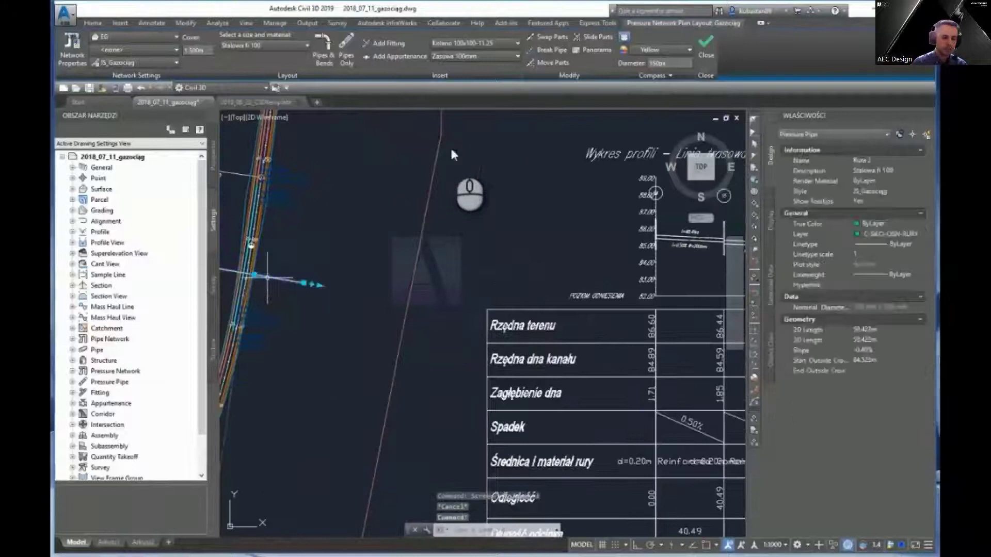
left_click(440, 66)
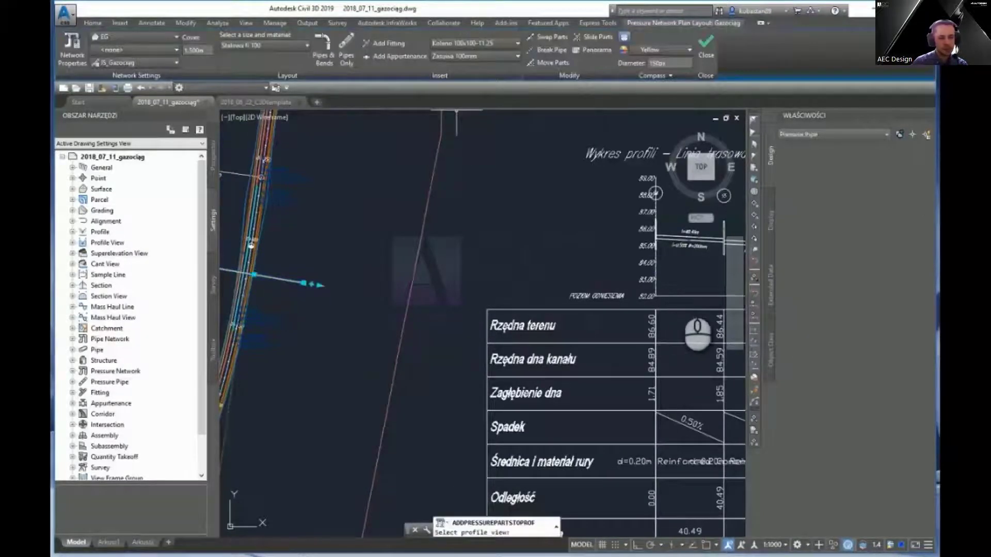
key("Escape")
key("Escape")
scroll(524, 270, "up", 5)
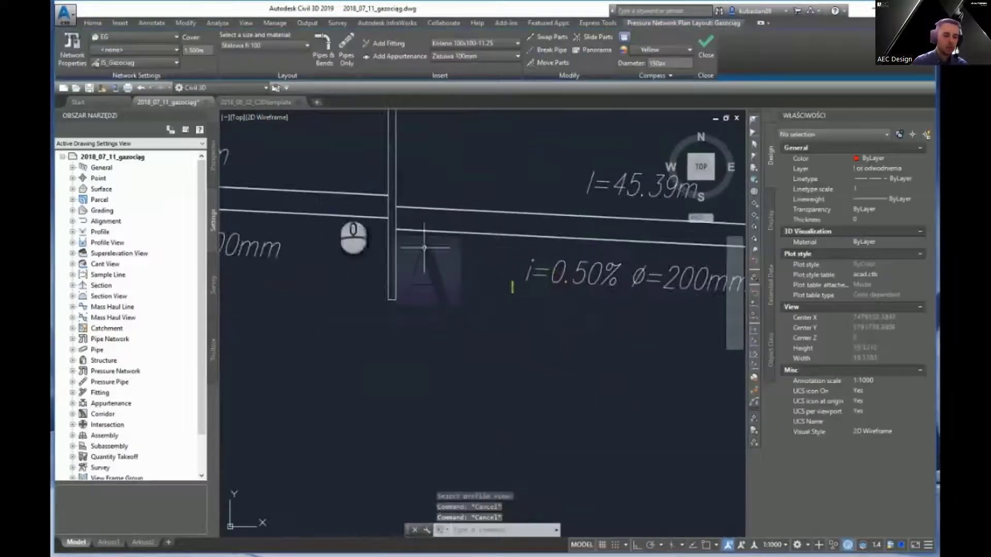
Step: Label the gas pipe crossing in the profile view with a Single Pressure Part Profile label in the JS_Rura na profilu style
left_click(150, 22)
left_click(72, 59)
left_click(93, 289)
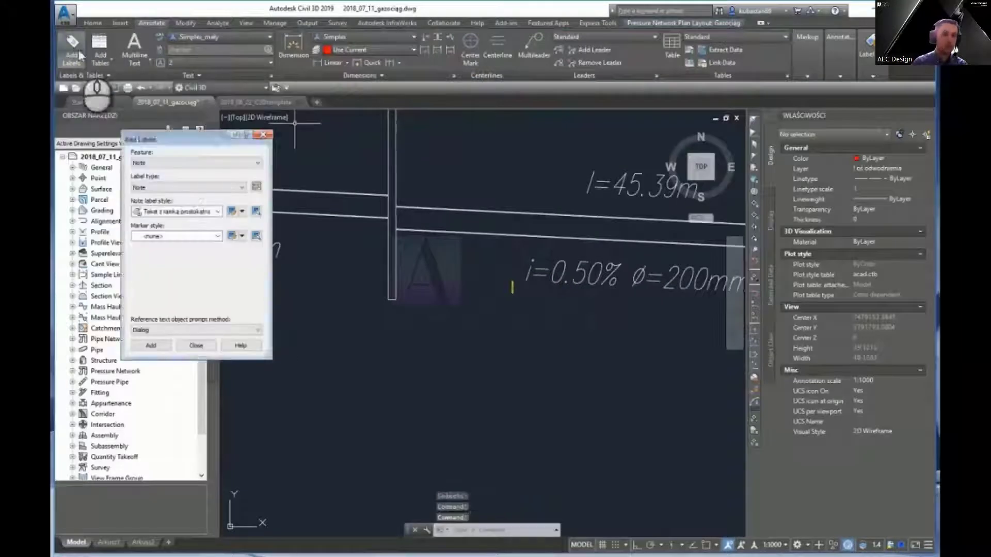
left_click(174, 164)
left_click(154, 232)
left_click(188, 187)
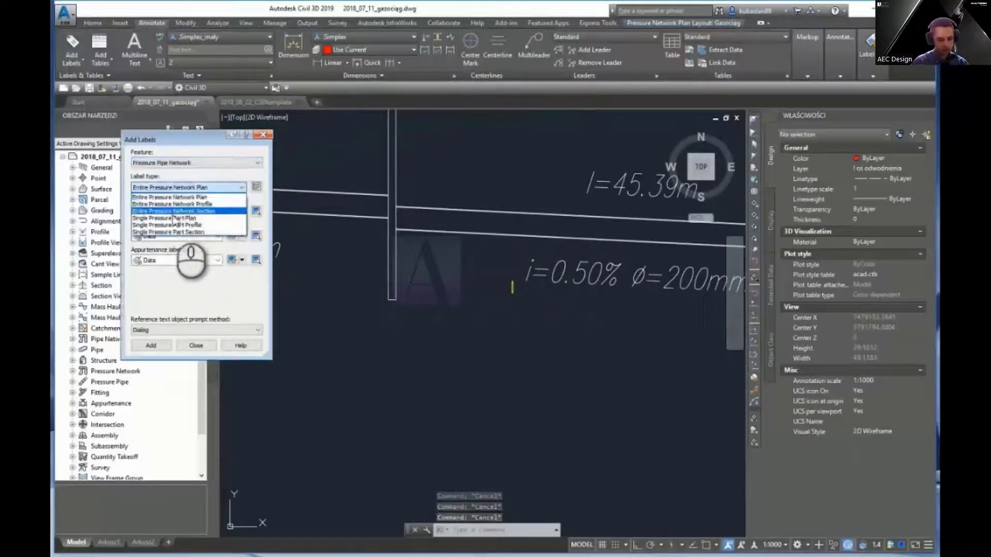
left_click(178, 225)
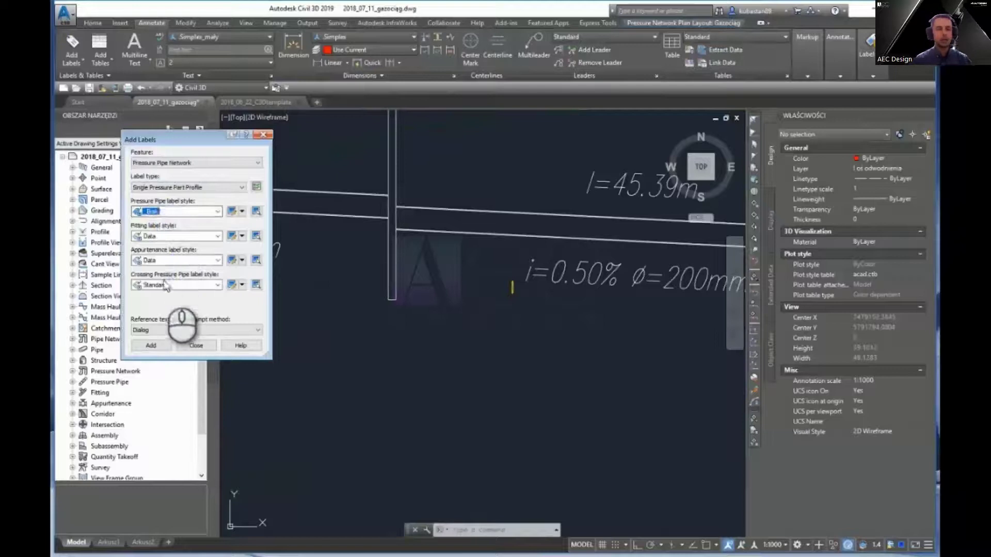
left_click(150, 346)
middle_click_drag(531, 335, 461, 372)
Step: Move the Gazociąg crossing label below and to the right of the pipe so that it uses a leader
left_click(441, 324)
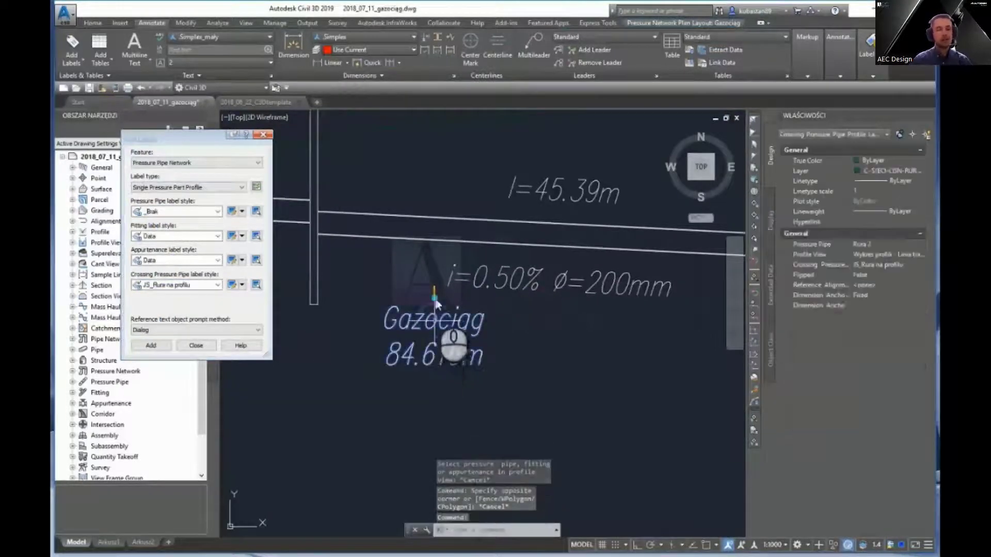
left_click(379, 338)
left_click(544, 385)
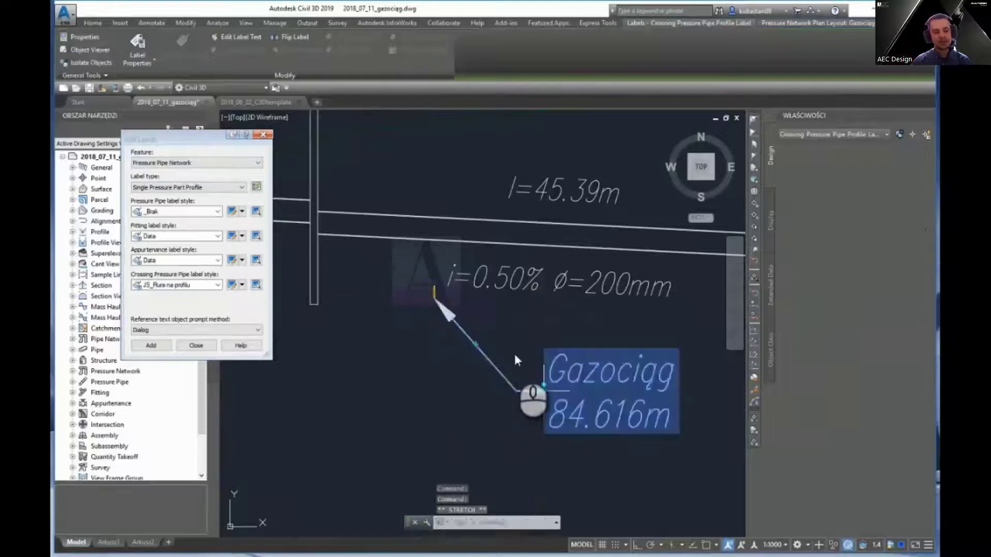
scroll(464, 356, "down", 2)
key("Escape")
middle_click_drag(450, 320, 523, 361)
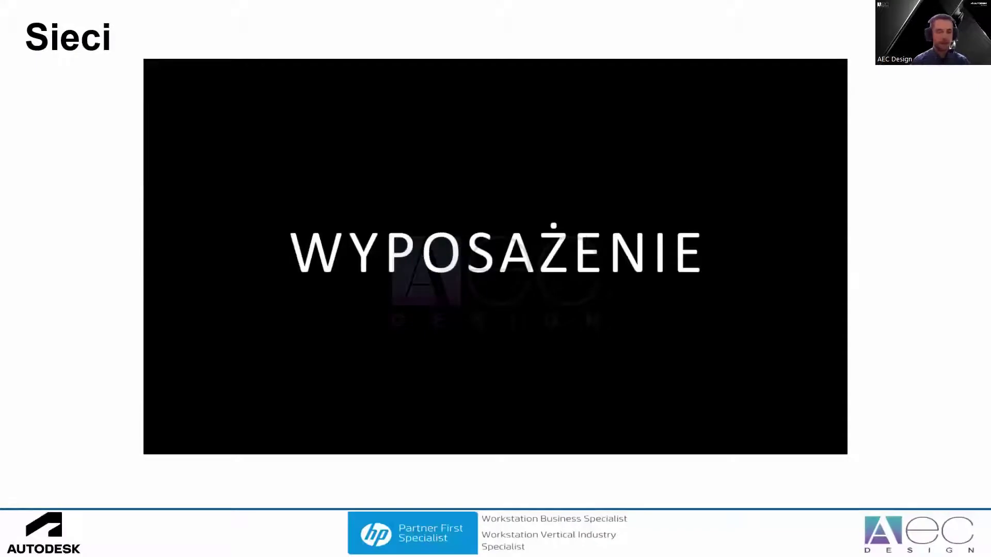
key("Right")
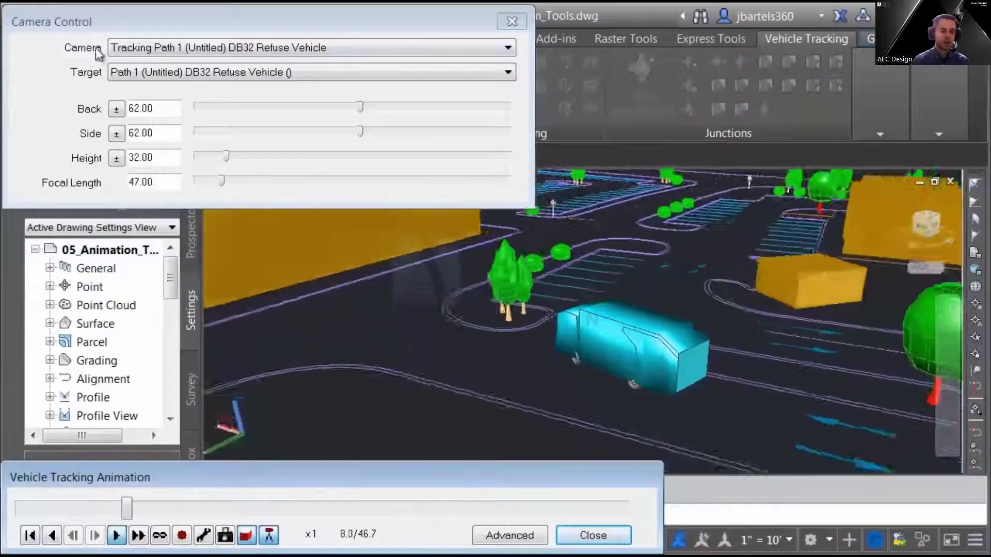
Step: Set the animation camera to the driver's eye of the DB32 Refuse Vehicle, toggle the mirror view when reversing, and fast-forward playback
left_click(258, 47)
left_click(129, 73)
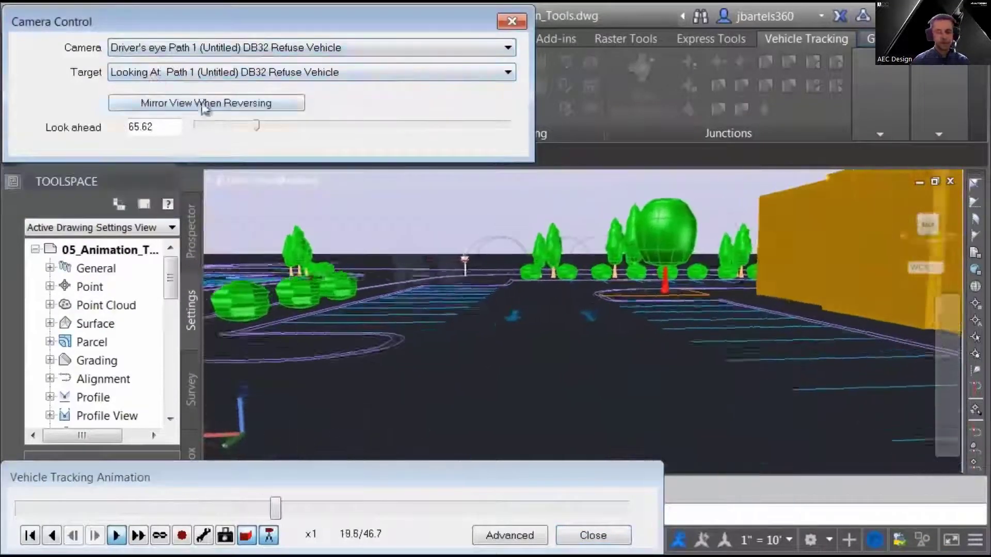
left_click(289, 104)
left_click(139, 536)
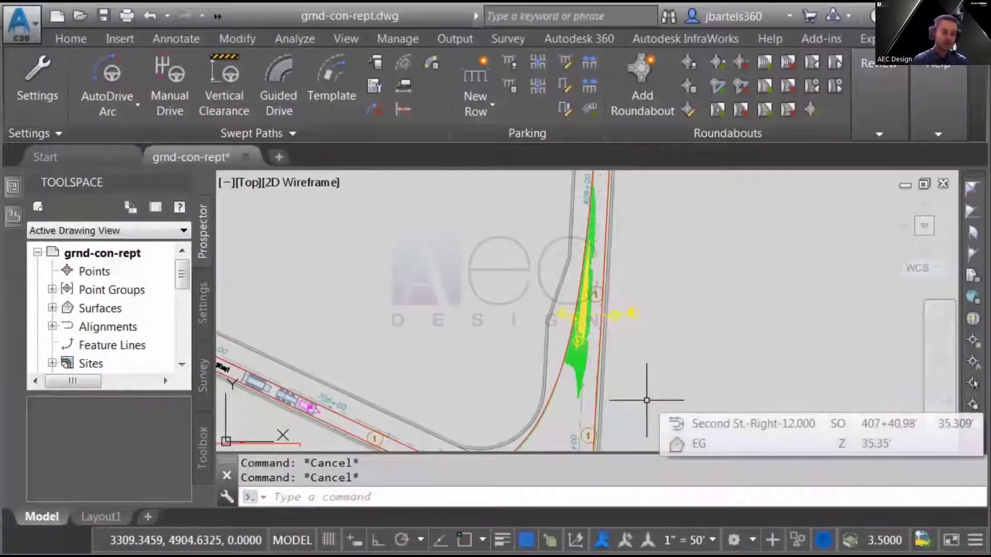
Step: Examine the coloured ground-clearance areas along the vehicle's swept path and the clearance and penetration legend
scroll(640, 361, "up", 8)
middle_click_drag(635, 338, 645, 384)
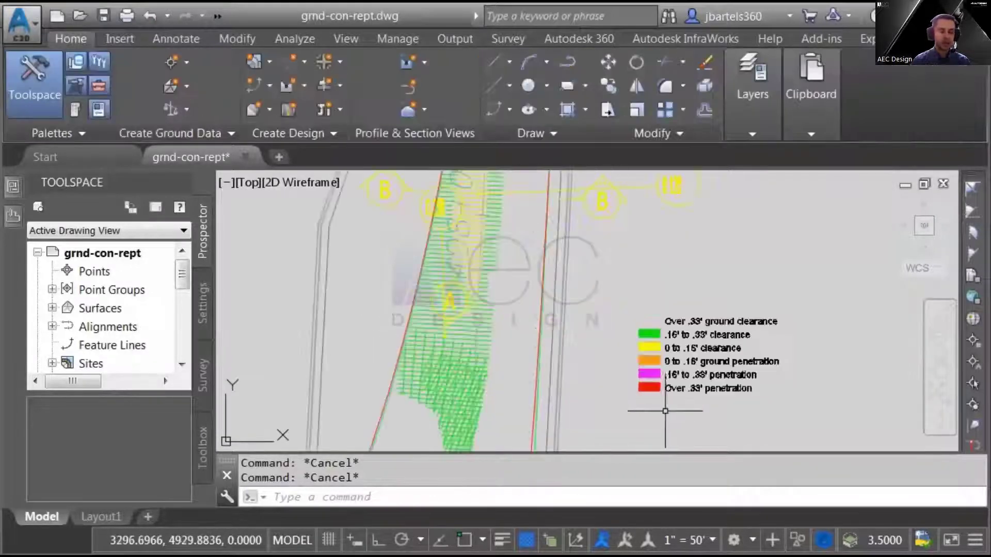
scroll(708, 411, "up", 4)
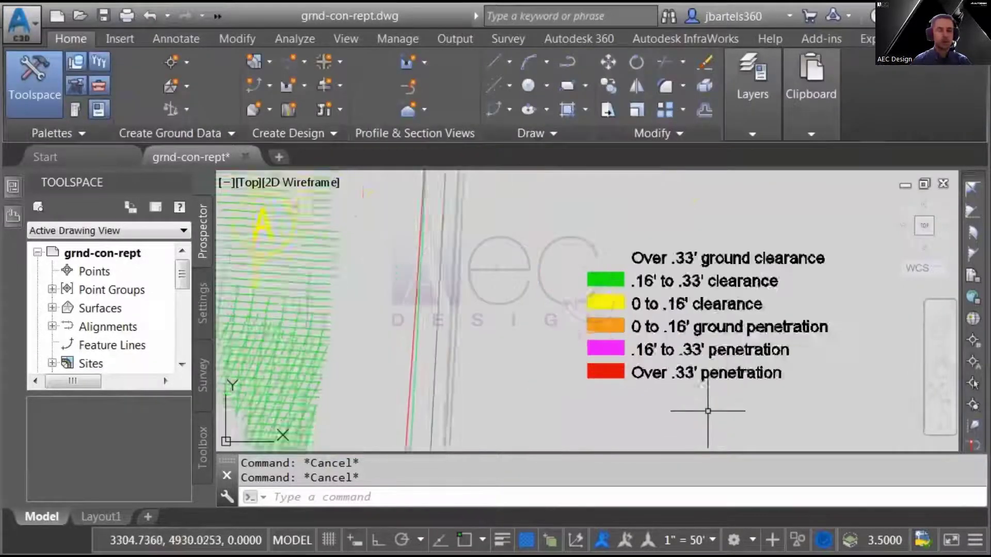
scroll(471, 317, "up", 2)
mouse_move(512, 318)
middle_mouse_down()
mouse_move(470, 318)
mouse_move(385, 348)
middle_mouse_up()
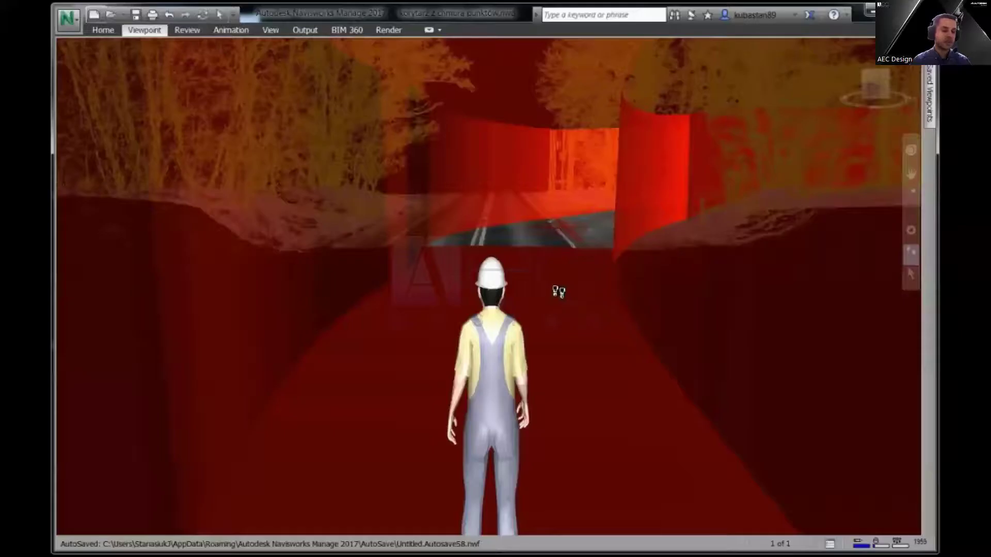
Step: In Navisworks, walk the avatar forward along the road inside the red sight-distance model
left_click_drag(564, 275, 588, 235)
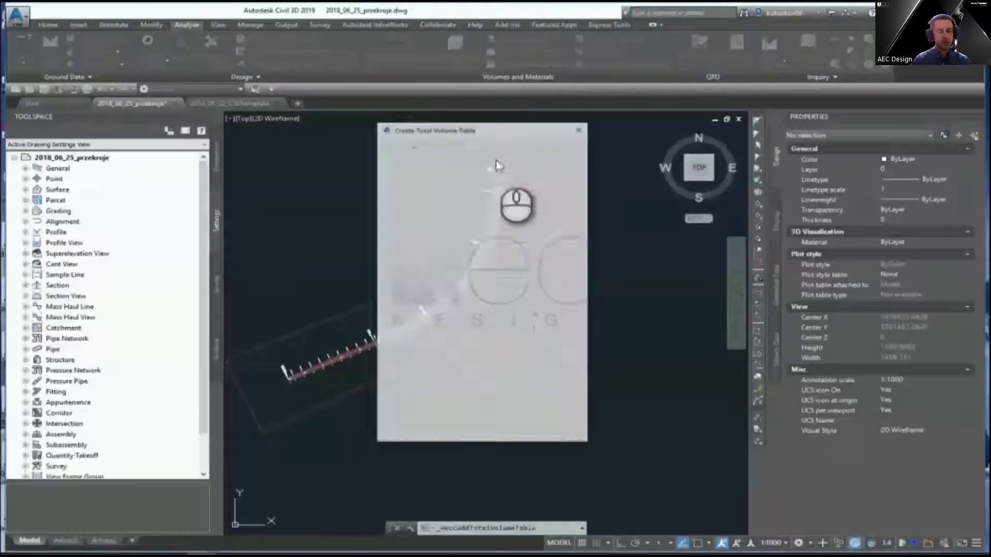
Step: Place a dynamic total volume table for the _Droga projektowana alignment and Lista materiałów 2 in the Civil 3D cross-section drawing and inspect it
left_click(462, 431)
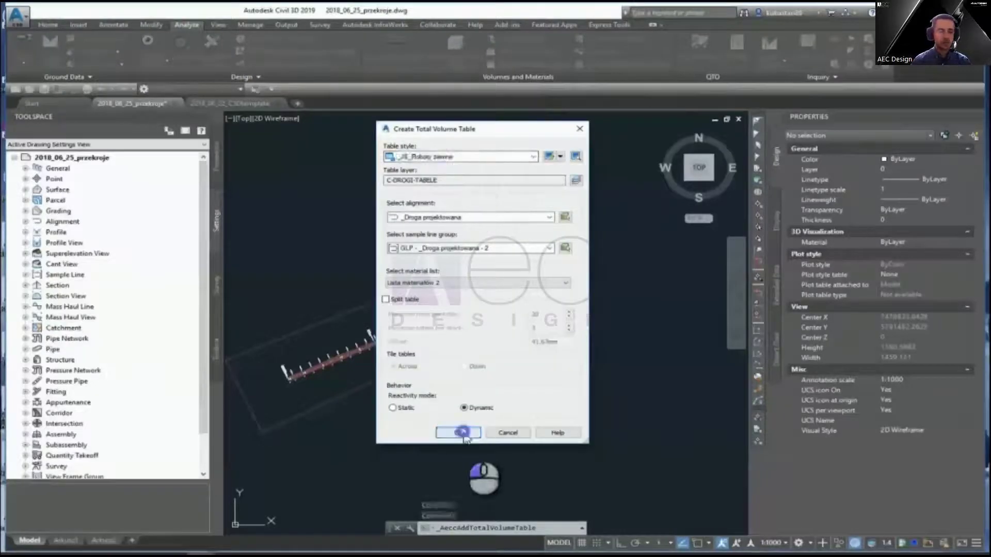
left_click(440, 390)
key("Escape")
scroll(445, 396, "up", 8)
mouse_move(444, 396)
middle_mouse_down()
mouse_move(475, 289)
mouse_move(455, 303)
middle_mouse_up()
middle_click_drag(583, 324, 442, 295)
scroll(462, 338, "down", 8)
scroll(472, 243, "up", 8)
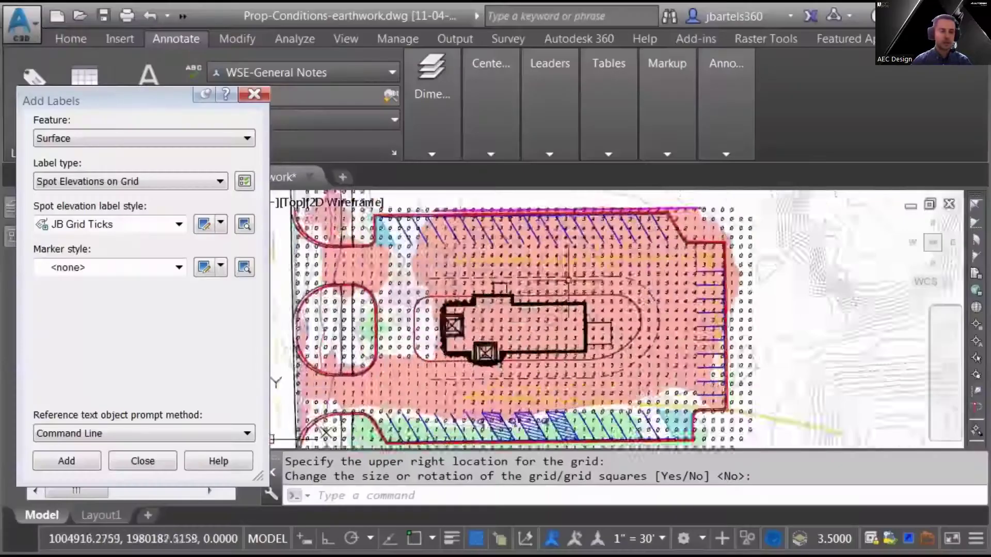
Step: Examine the spot elevation grid labels across the red and green areas of the earthwork surface
scroll(567, 320, "up", 4)
middle_click_drag(567, 319, 551, 303)
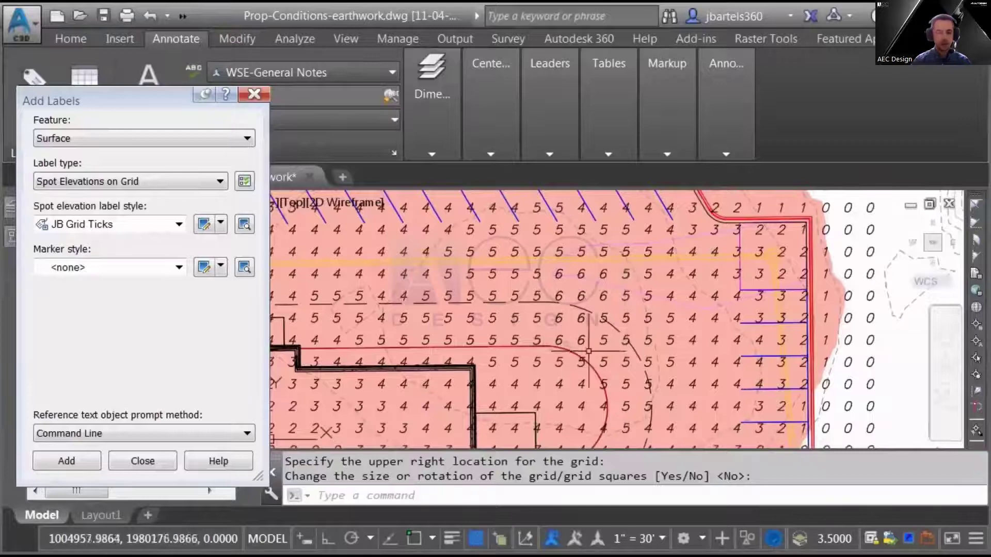
scroll(610, 333, "down", 2)
mouse_move(483, 428)
middle_mouse_down()
mouse_move(595, 299)
mouse_move(502, 371)
middle_mouse_up()
scroll(465, 430, "up", 2)
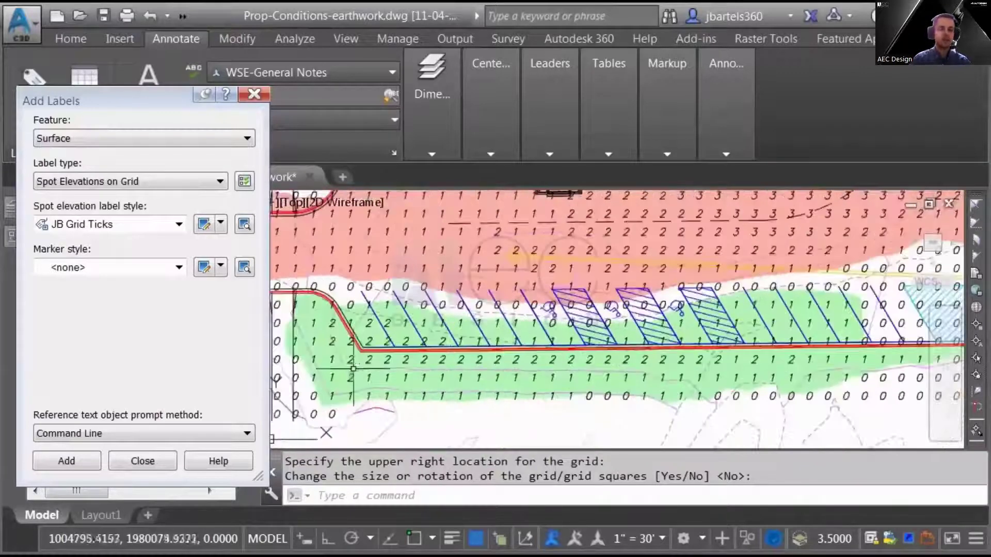
scroll(470, 376, "down", 2)
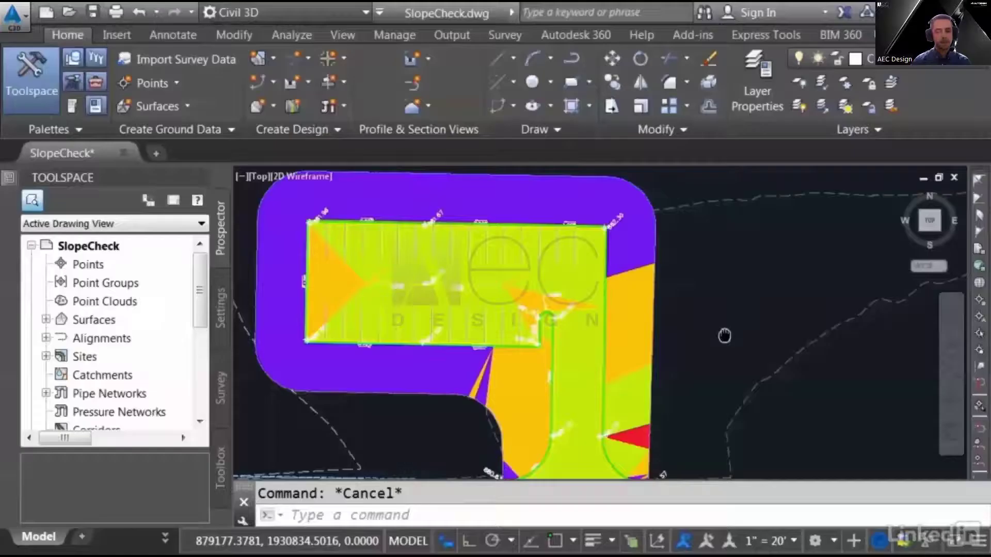
Step: Add a Slopes legend table for the coloured surface in SlopeCheck.dwg, placing it in the empty area east of the surface
left_click(669, 305)
left_click(72, 82)
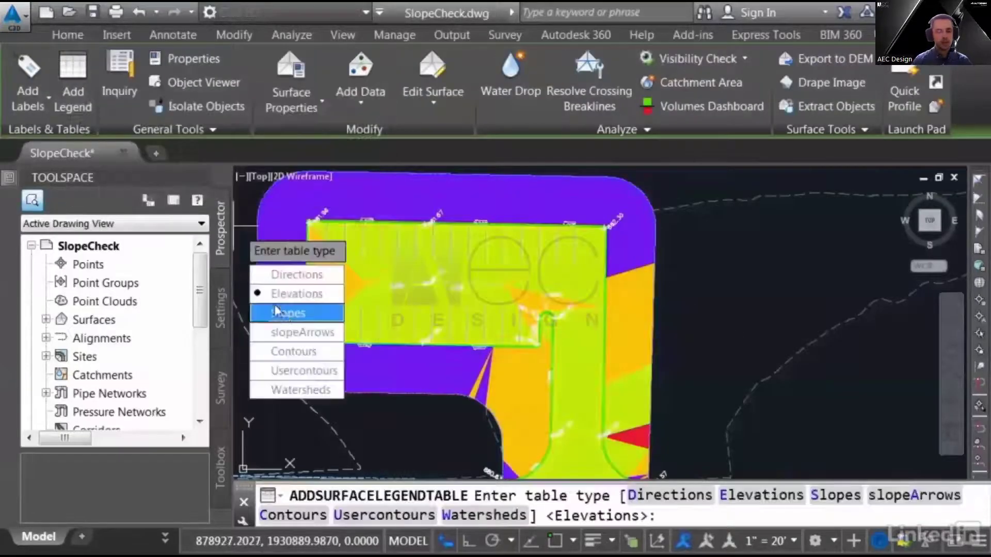
left_click(277, 313)
left_click(281, 274)
left_click(679, 249)
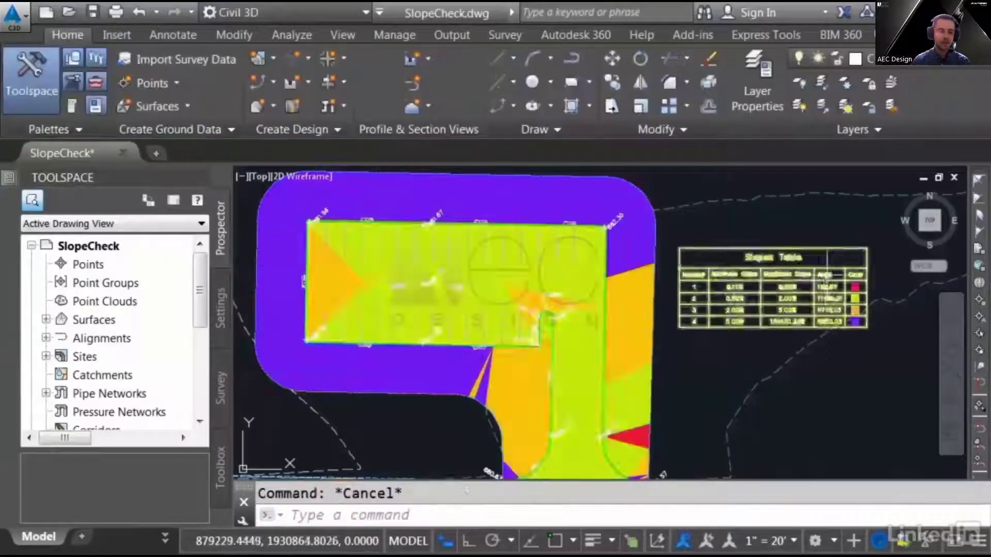
Step: Open the style of the slope-coloured surface for editing
scroll(593, 287, "up", 5)
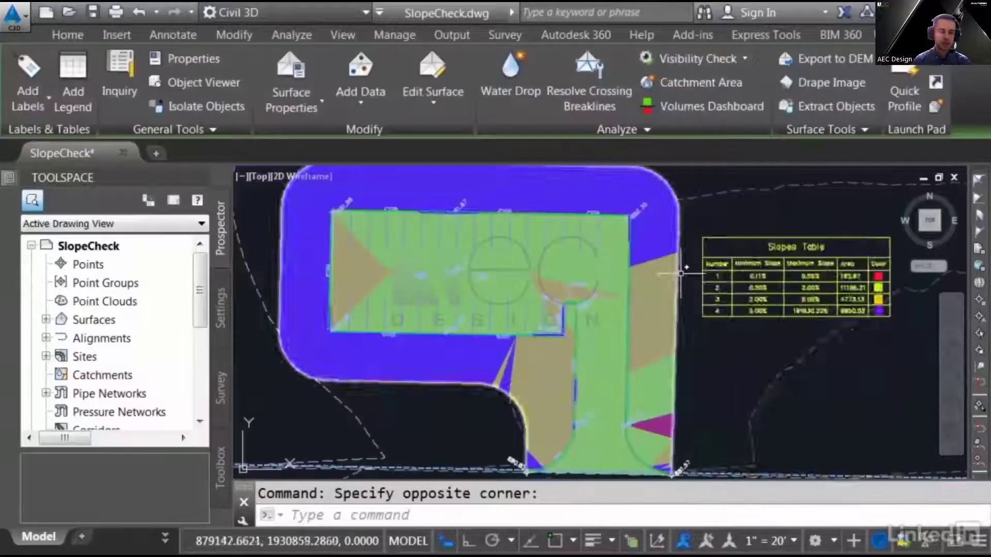
right_click(696, 210)
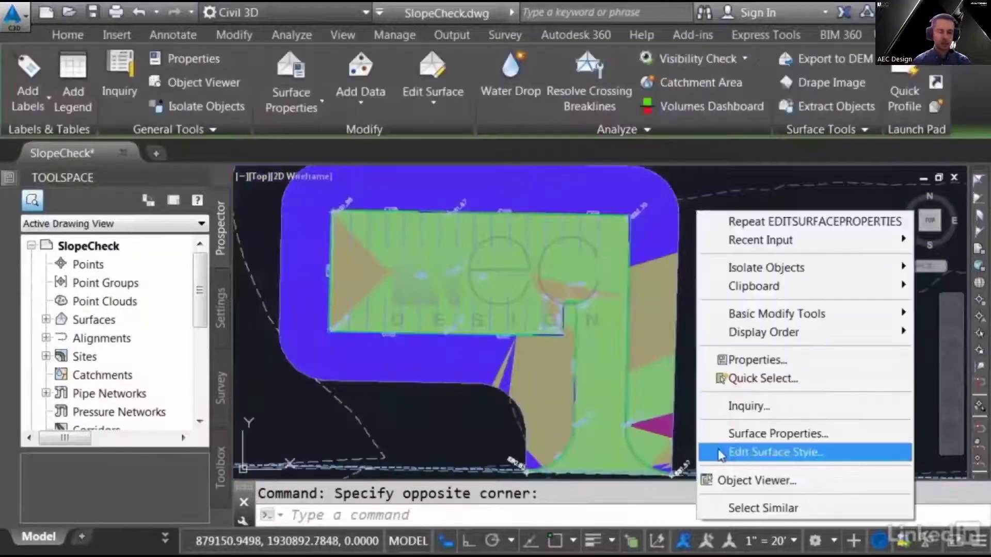
left_click(719, 452)
left_click(313, 349)
left_click(527, 482)
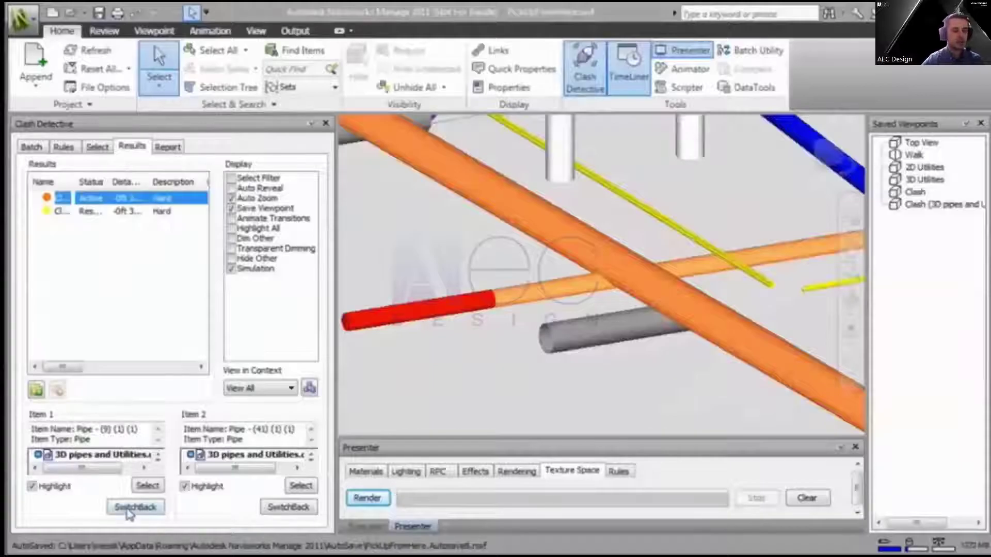
Step: Switch back from the Navisworks clash to the Item 1 pipe in Civil 3D and split the model view into two viewports, one above the other
left_click(135, 507)
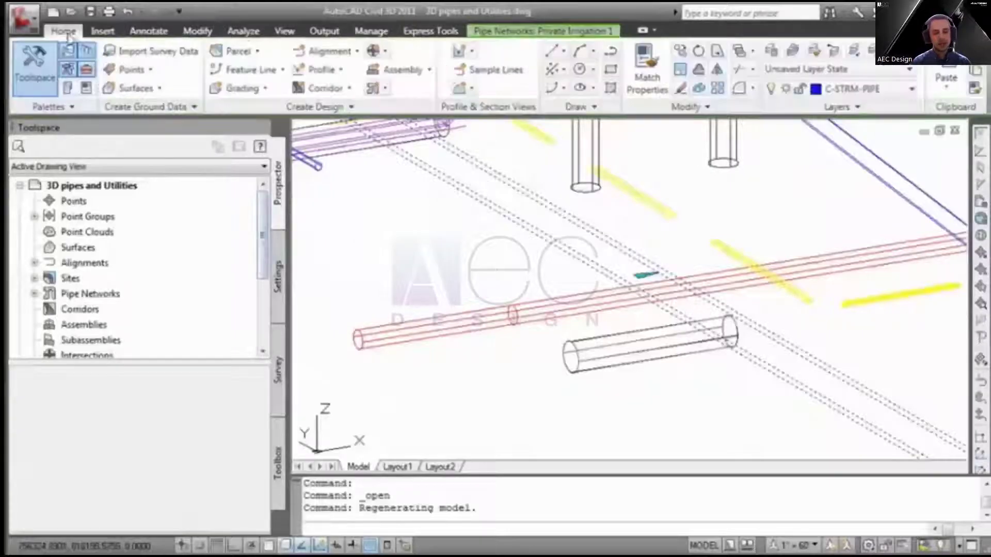
left_click(285, 31)
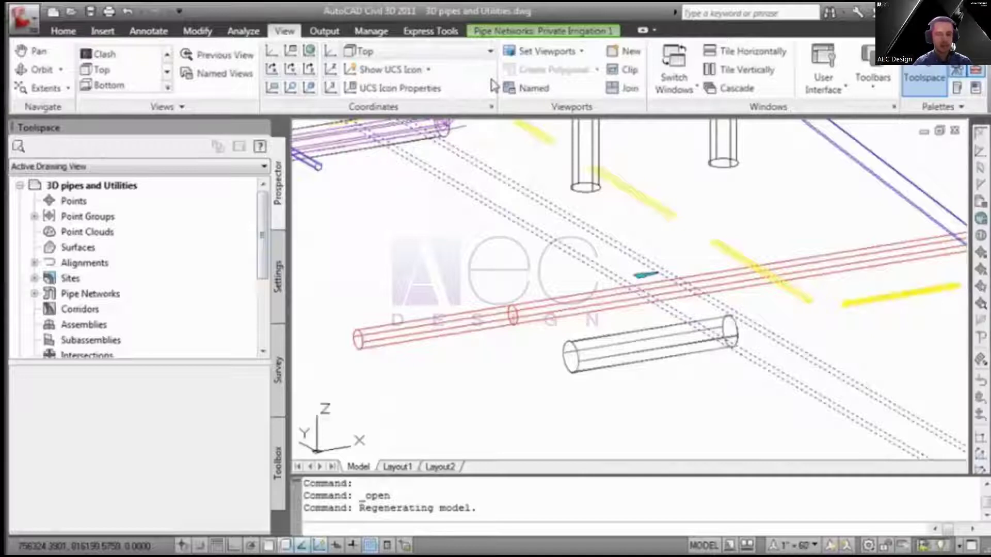
left_click(516, 87)
left_click(82, 168)
left_click(316, 394)
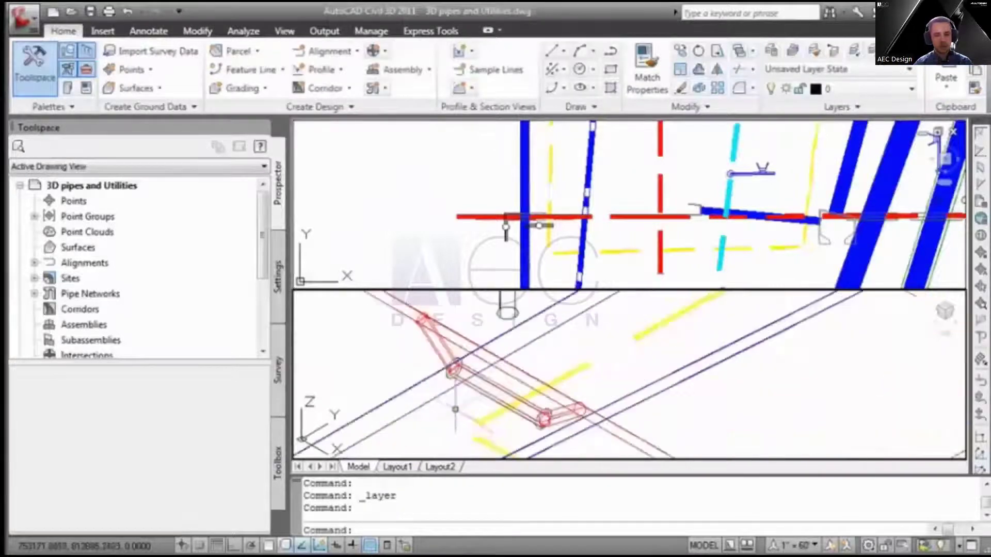
left_click(562, 217)
left_click(573, 218)
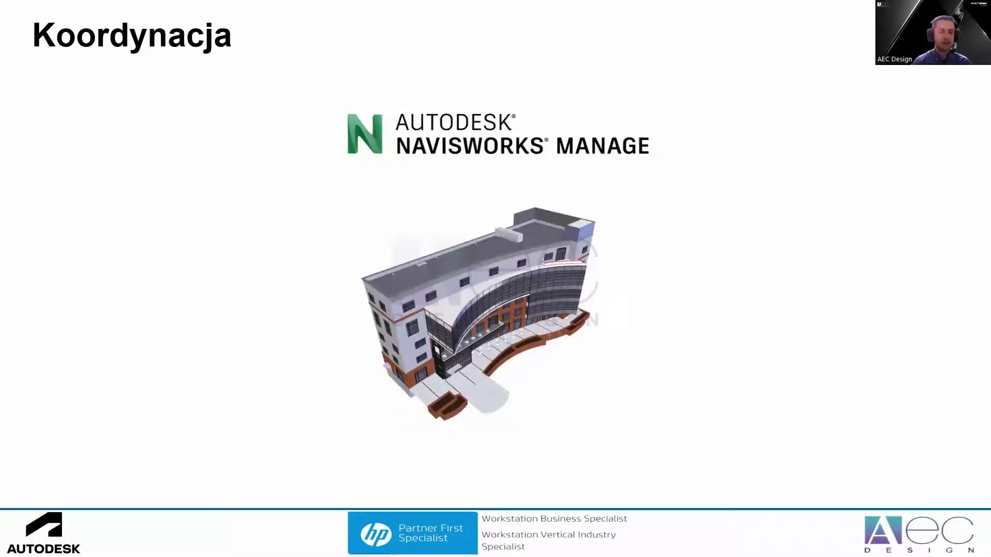
key("Right")
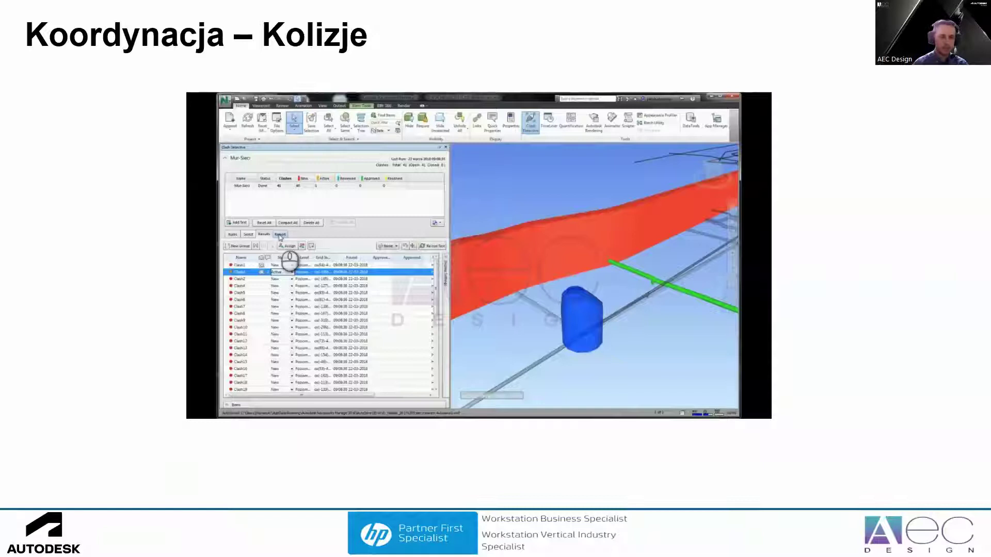
key("Right")
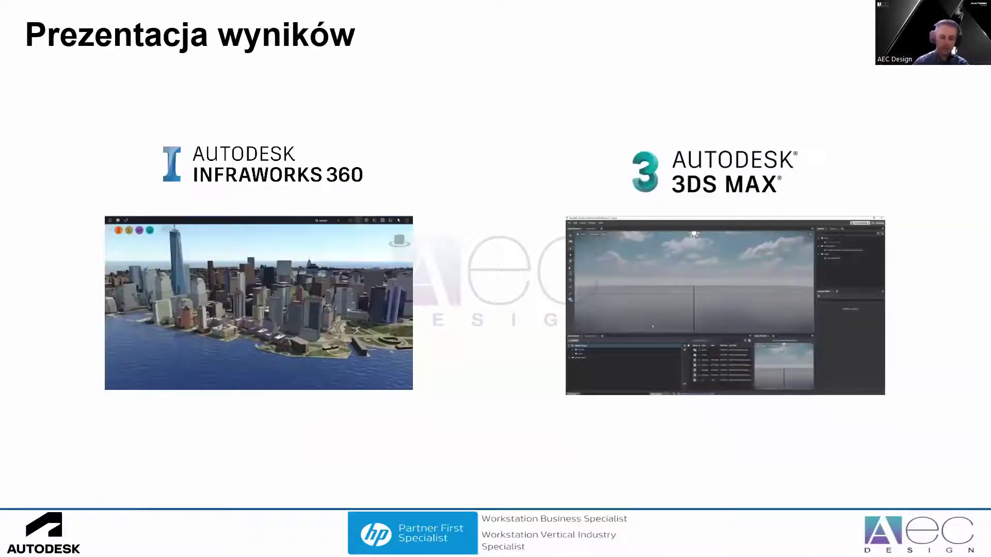
key("Right")
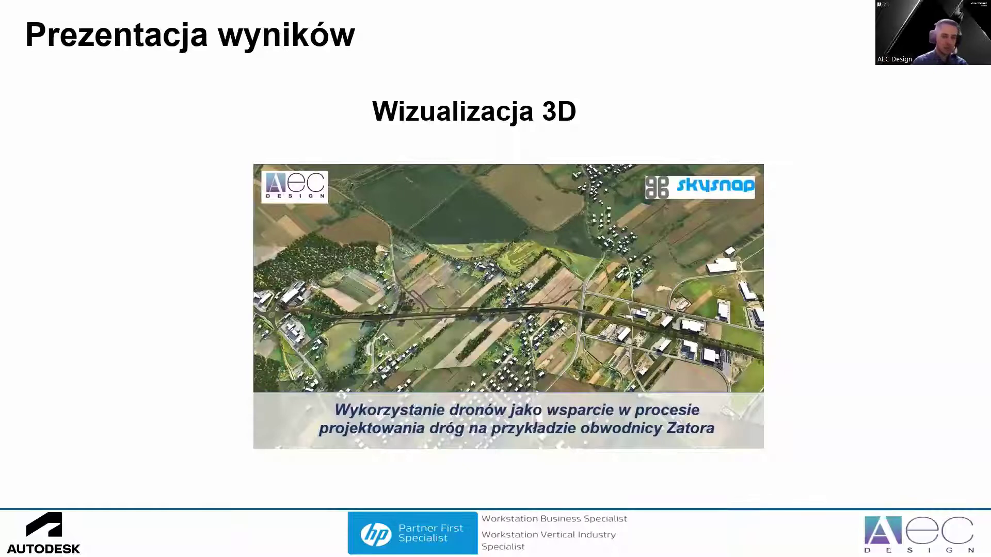
key("Right")
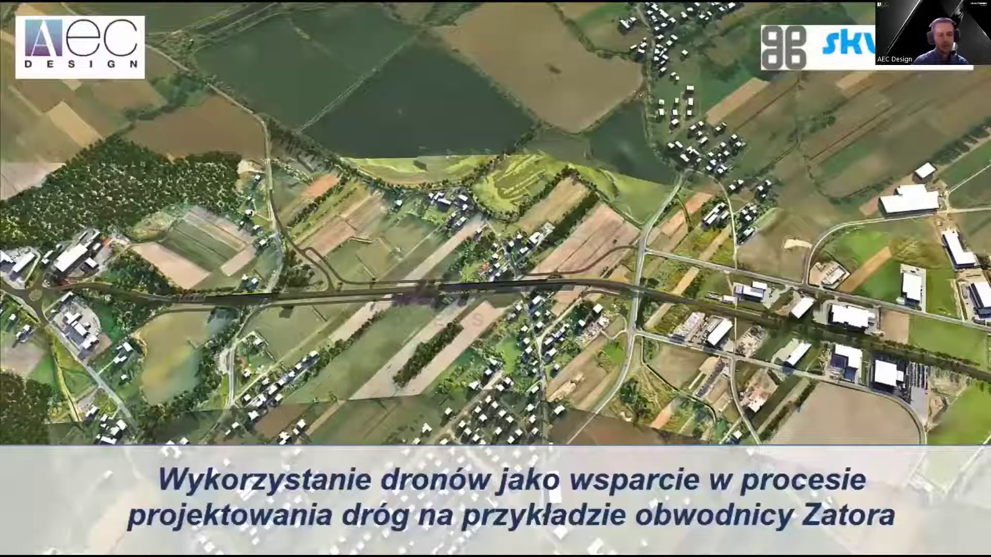
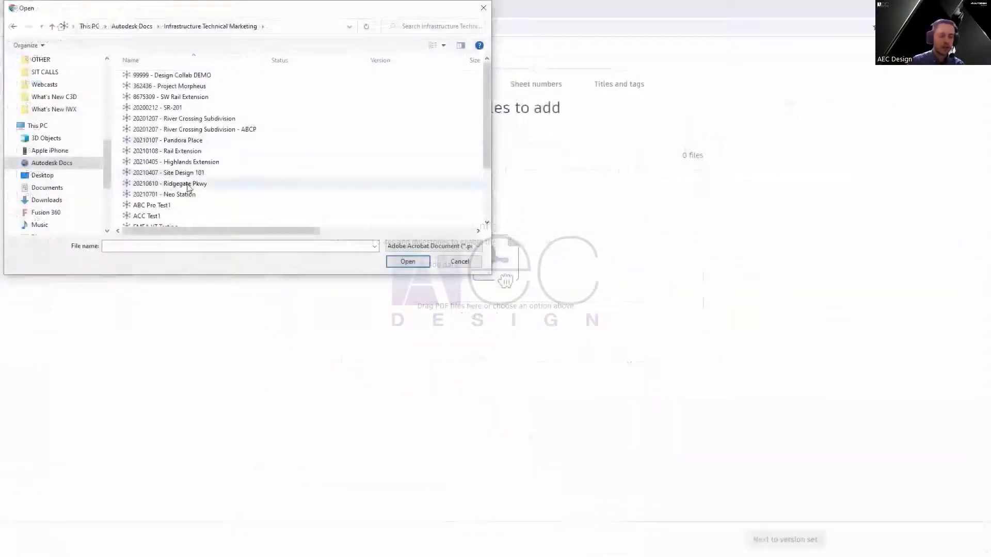
Step: Add RG_Full_Plan_Set.pdf from the 20210610 - Ridgegate Pkwy project, publish its sheets and view the published sheet list
double_click(189, 182)
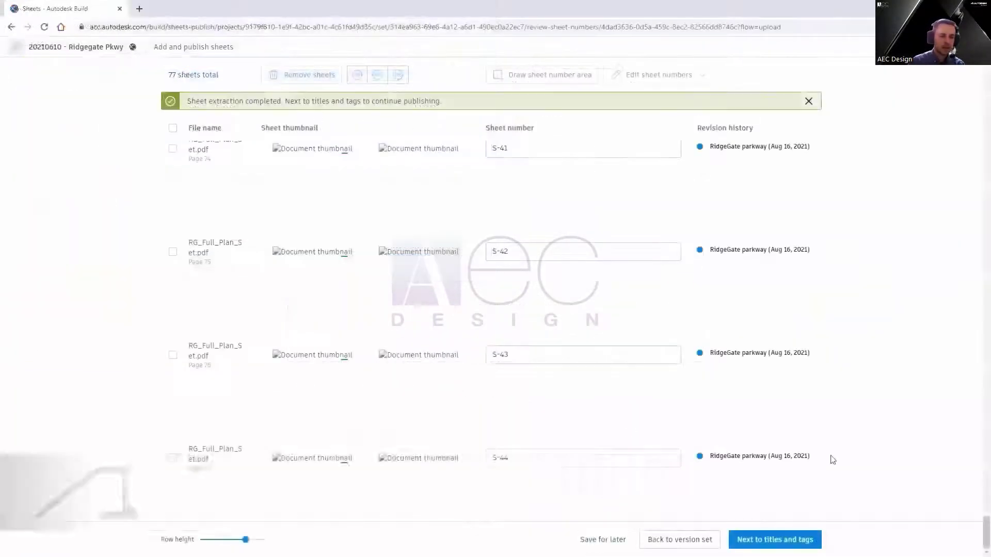
left_click(753, 543)
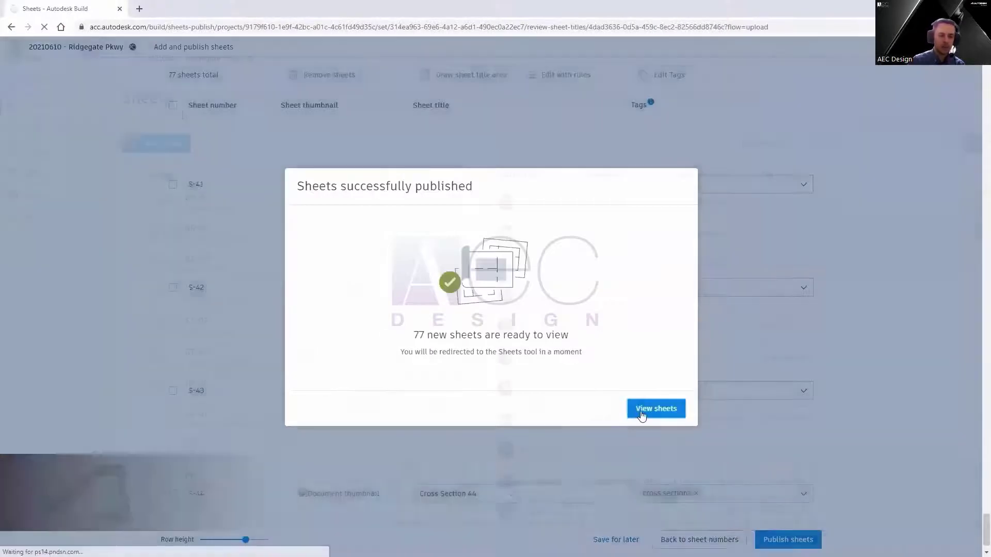
left_click(641, 413)
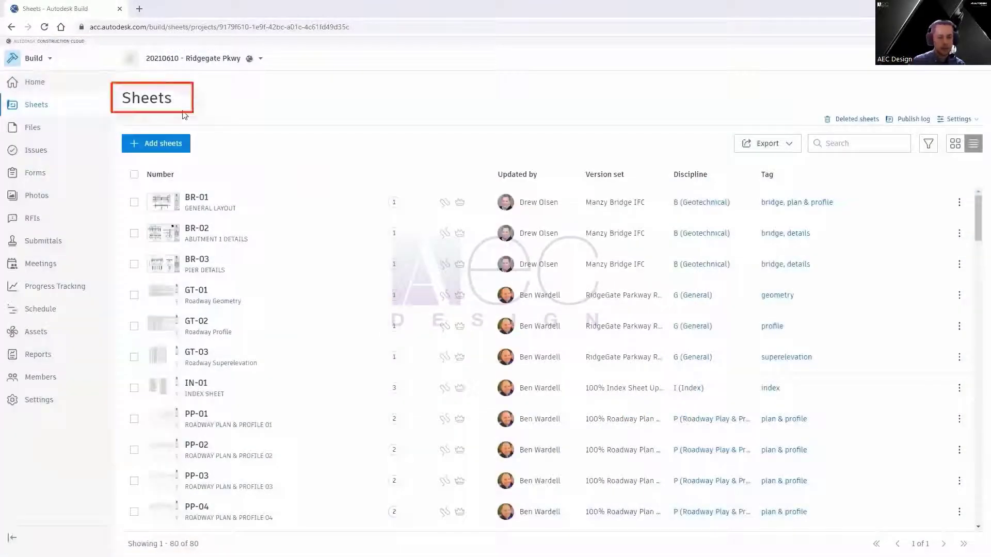
Step: View bridge sheet BR-01 and the abutment details its section marker links to, plus the roadway typical sections sheet TS-01
left_click(205, 200)
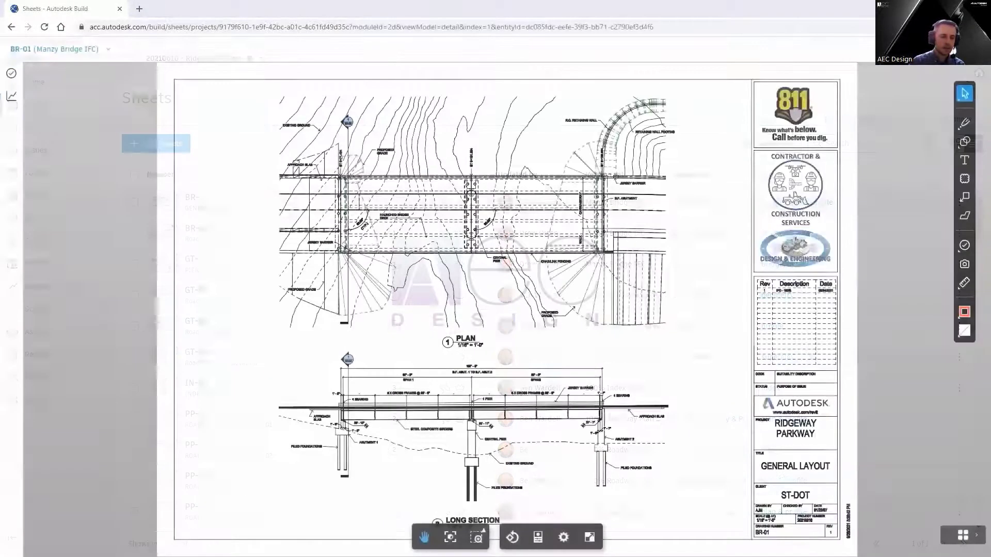
left_click(349, 362)
left_click(353, 368)
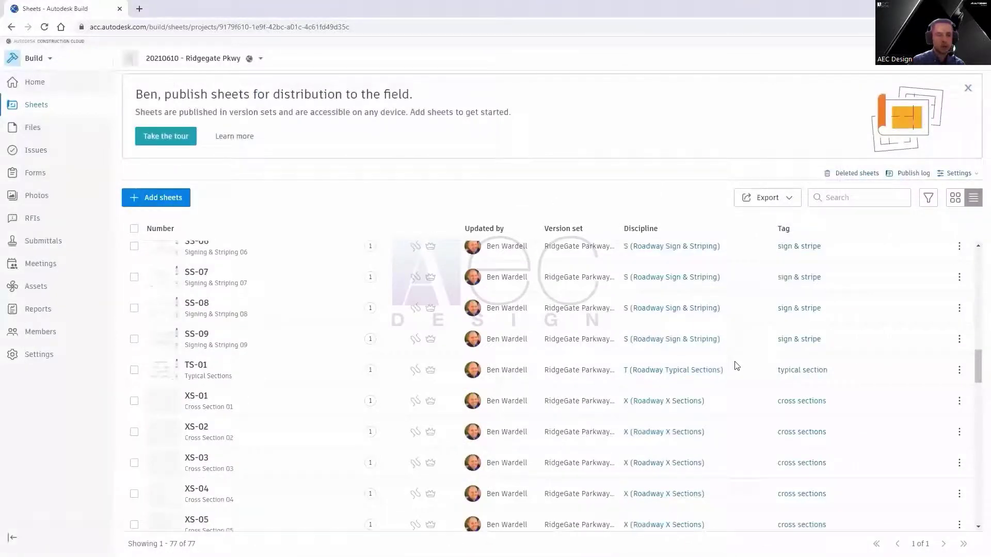
left_click(212, 372)
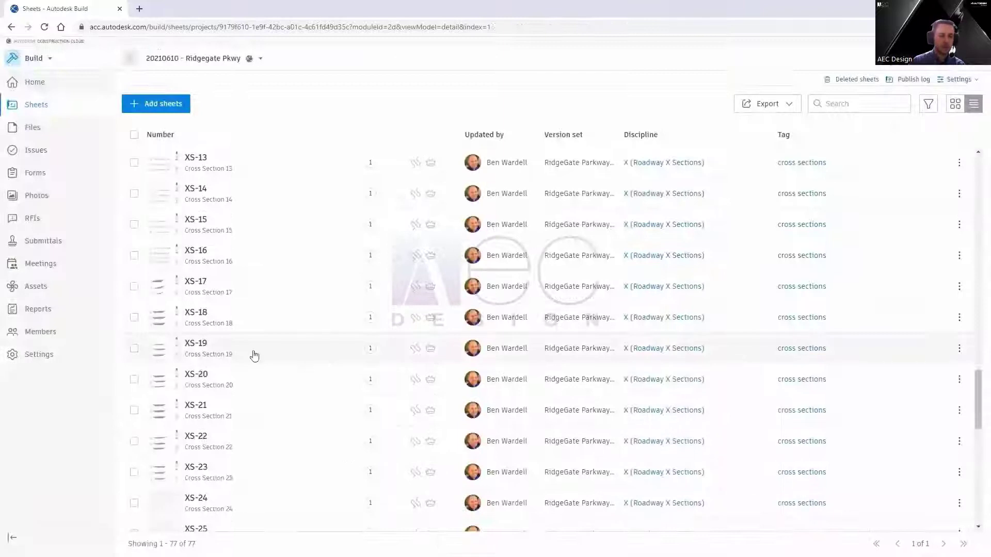
left_click(200, 347)
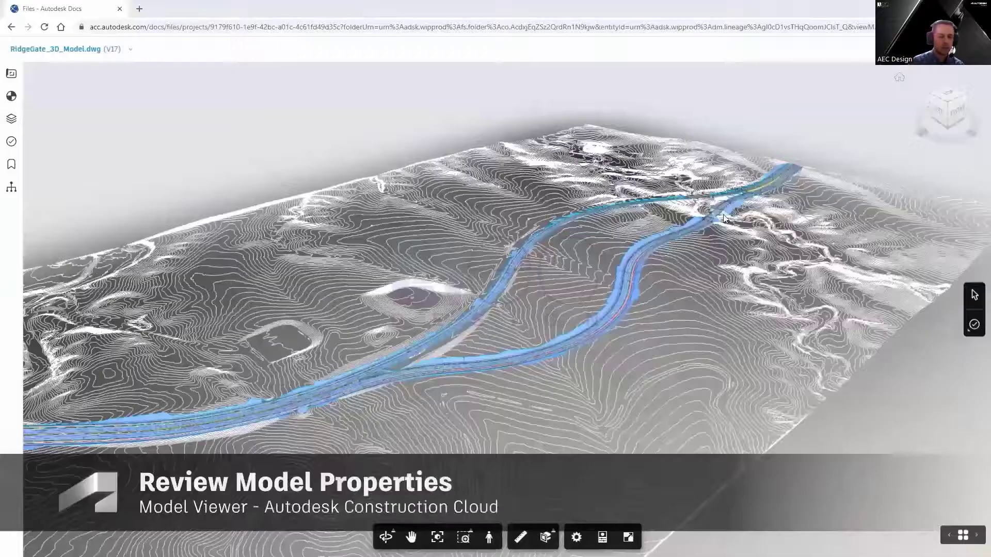
Step: Show the properties of the light pole beside the bridge approach in RidgeGate_3D_Model.dwg and read its Light_Poles property set
scroll(723, 219, "up", 10)
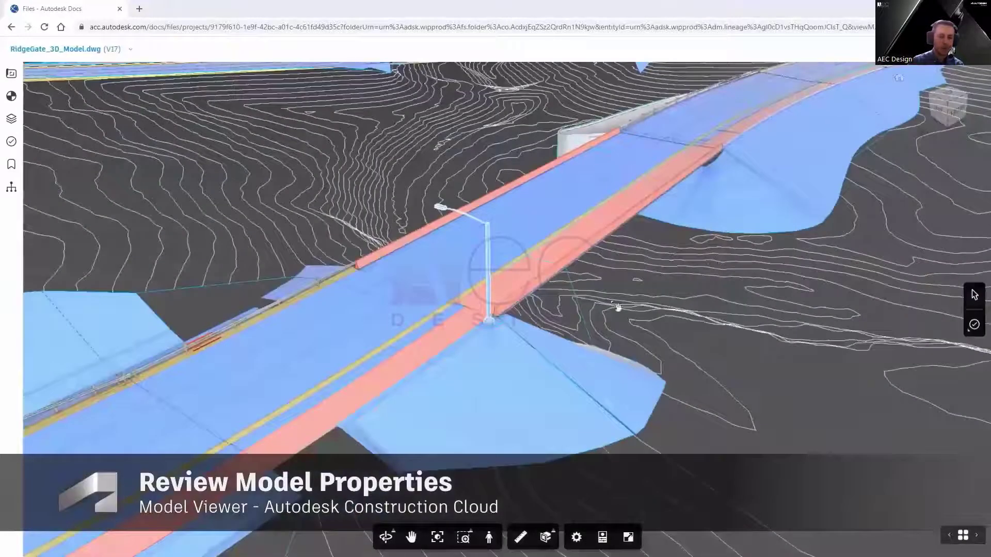
right_click(495, 298)
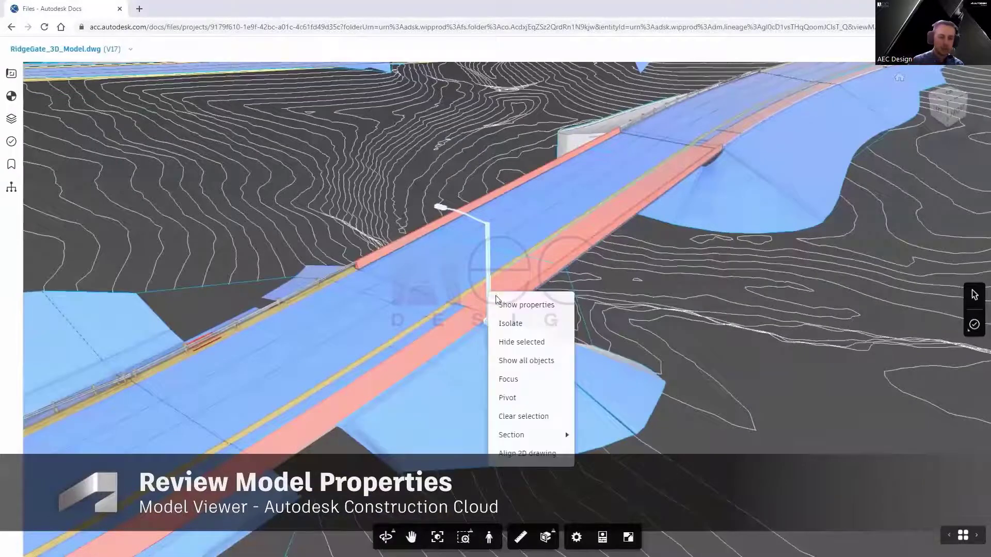
left_click(515, 308)
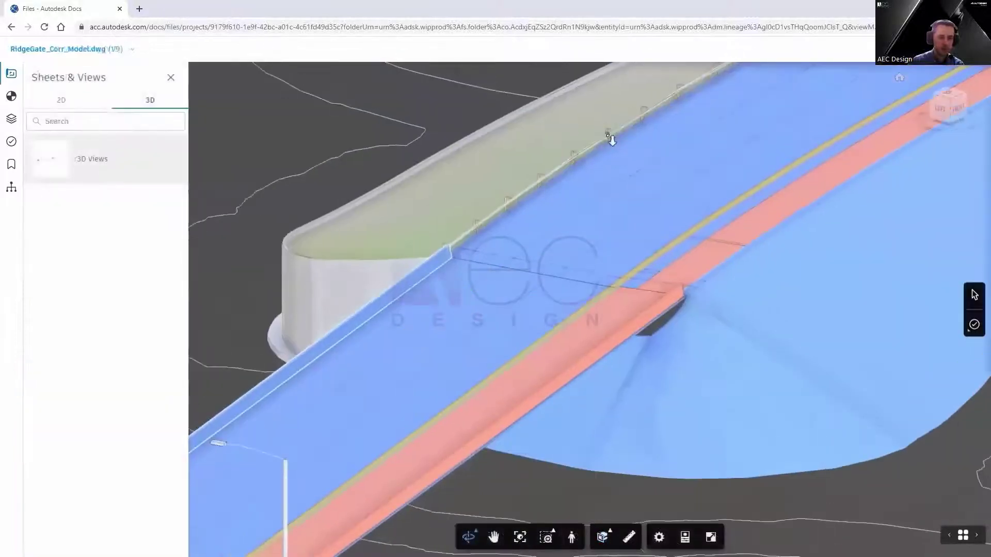
Step: Show the properties of the guardrail face in RidgeGate_Corr_Model.dwg and read its GuardRail_Barrier property set
scroll(611, 140, "up", 5)
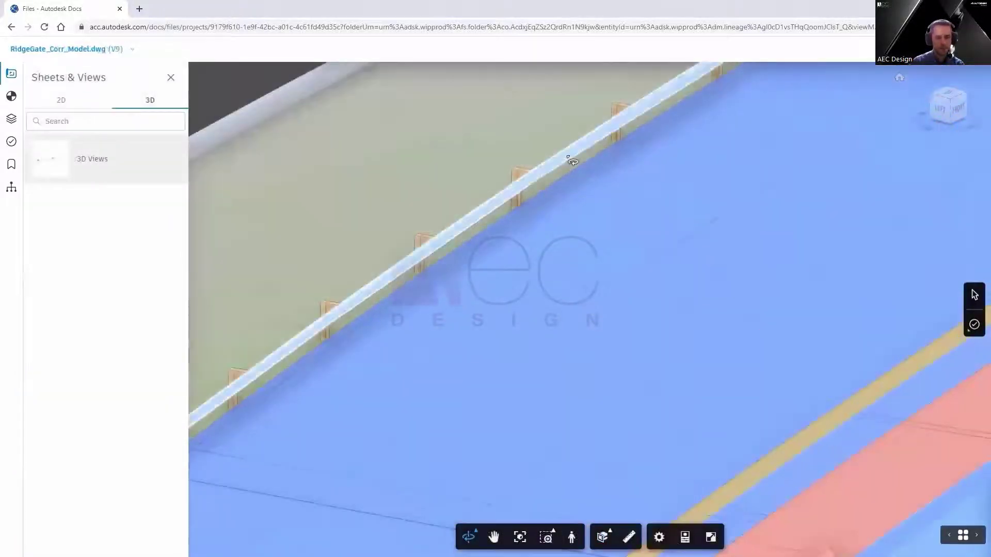
right_click(572, 161)
left_click(583, 168)
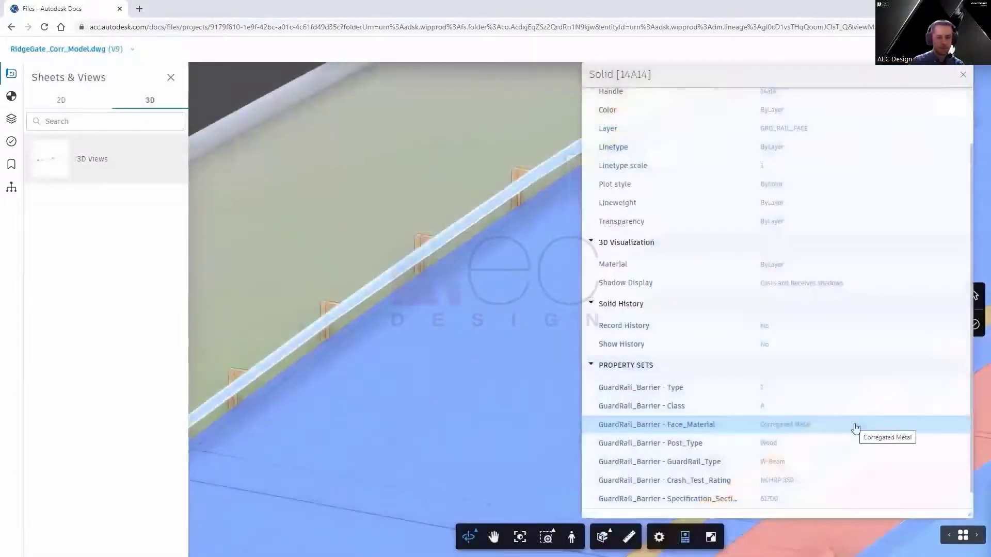
scroll(854, 448, "down", 1)
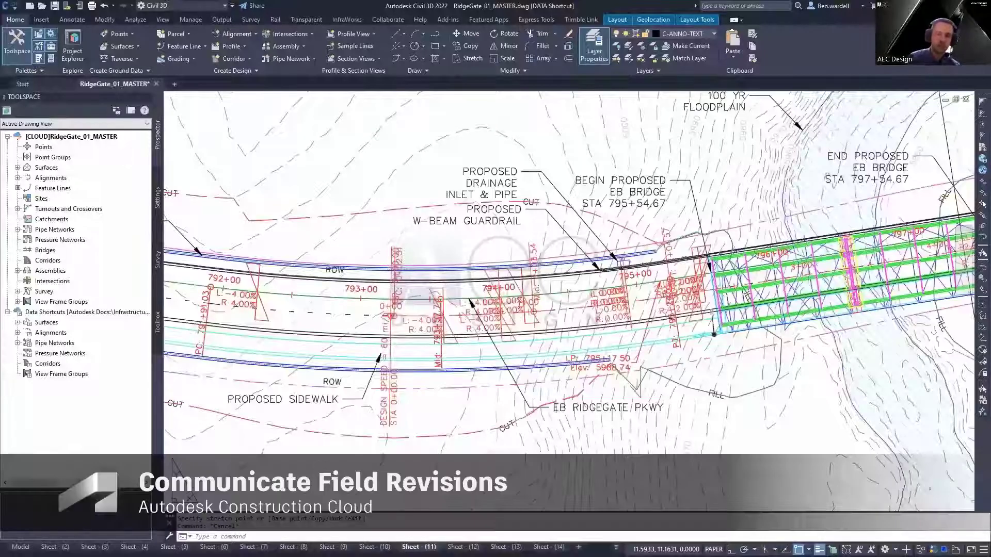
Step: Switch from Civil 3D to the issues in Autodesk Build, open As-Built issue #14 and inspect its details and EndTreatment photo
key("Escape")
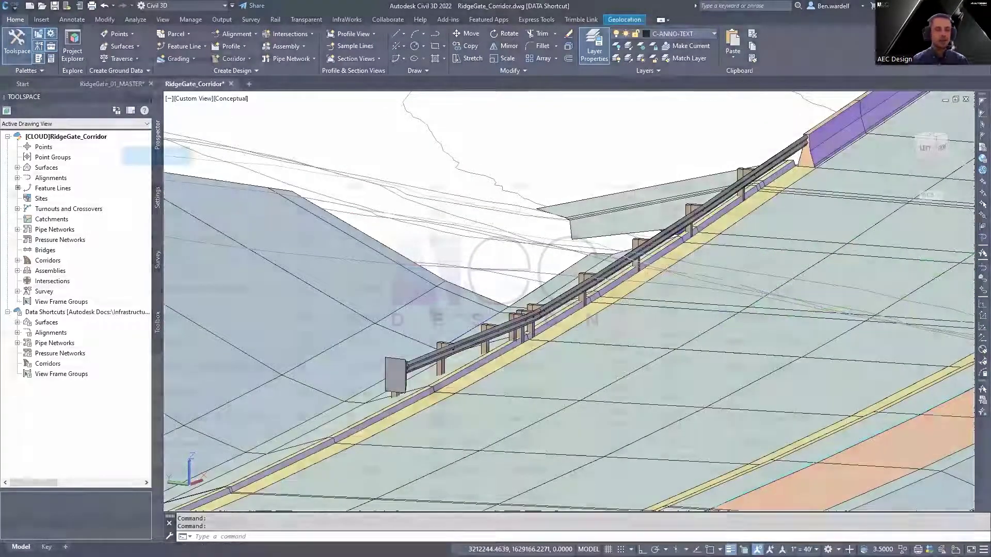
left_click(165, 217)
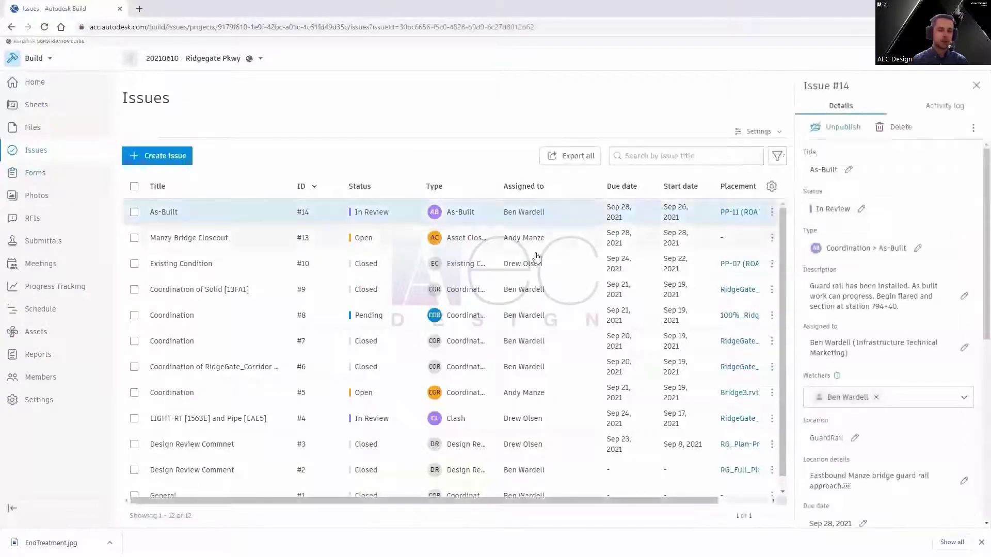
scroll(898, 280, "down", 3)
scroll(898, 280, "down", 10)
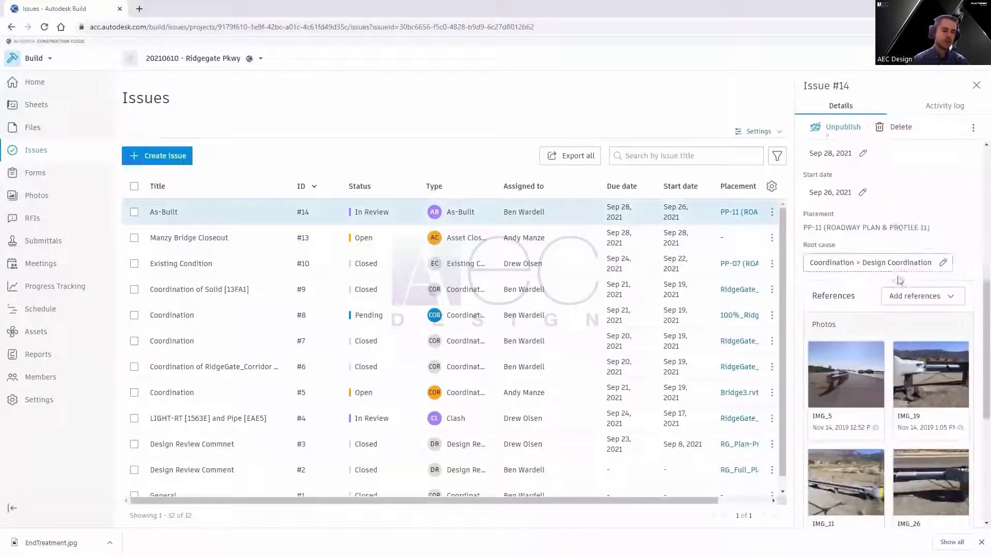
left_click(844, 437)
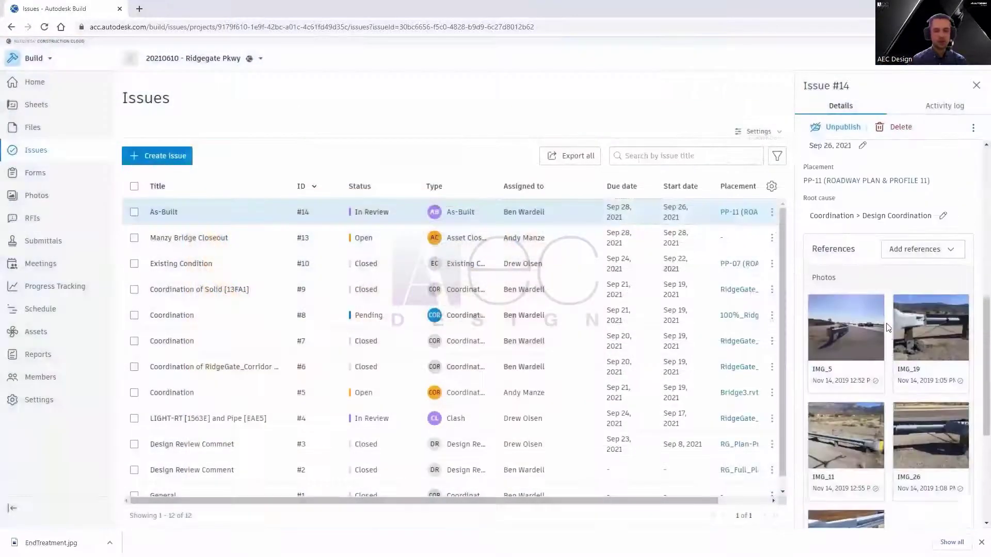
scroll(888, 328, "up", 3)
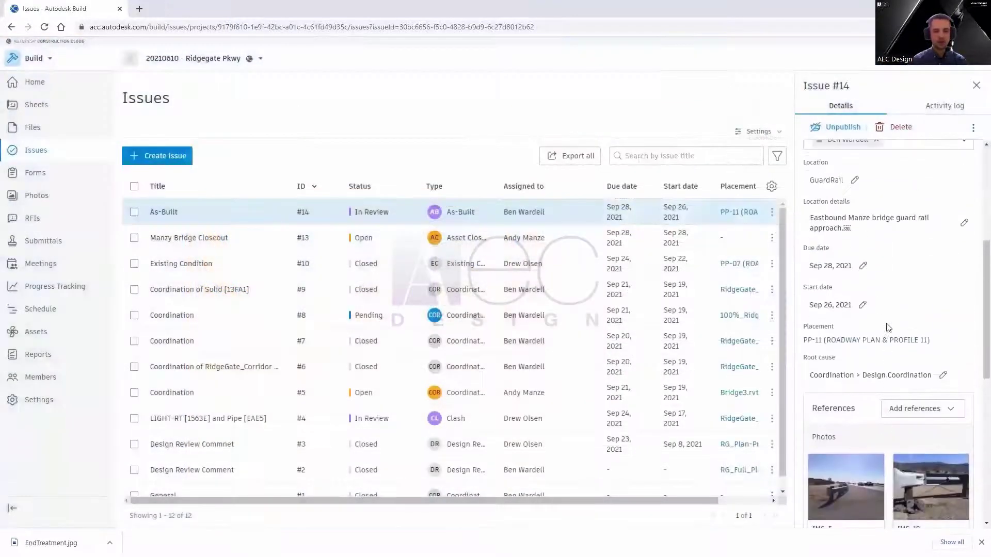
Step: Open issue #14 on its placement sheet PP-11, check the guardrail comment and change the issue's status
left_click(874, 341)
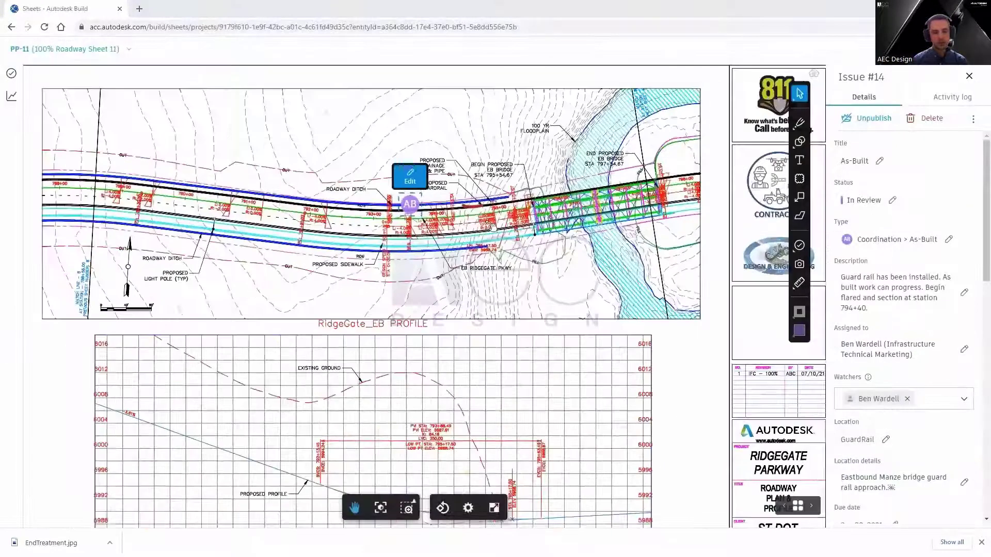
scroll(957, 494, "down", 10)
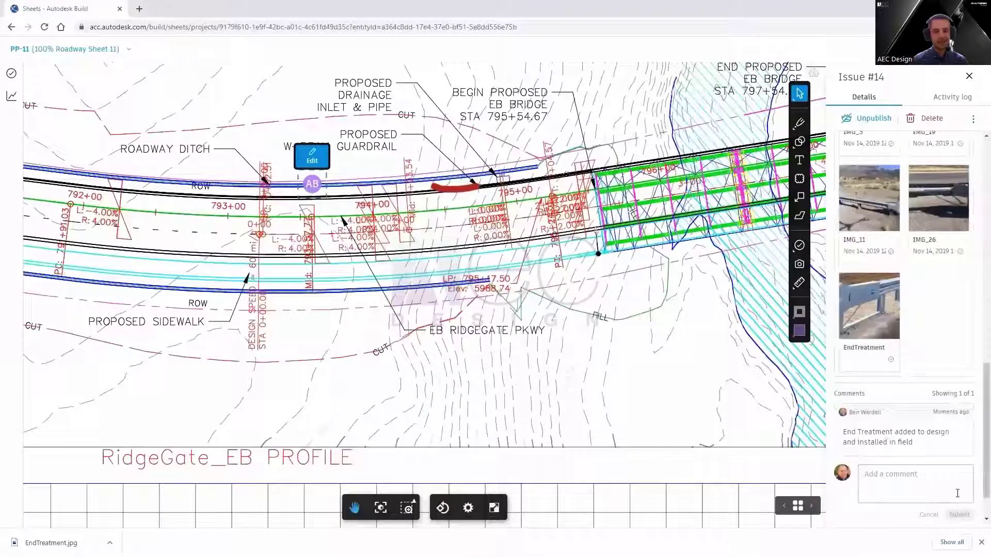
scroll(957, 493, "up", 10)
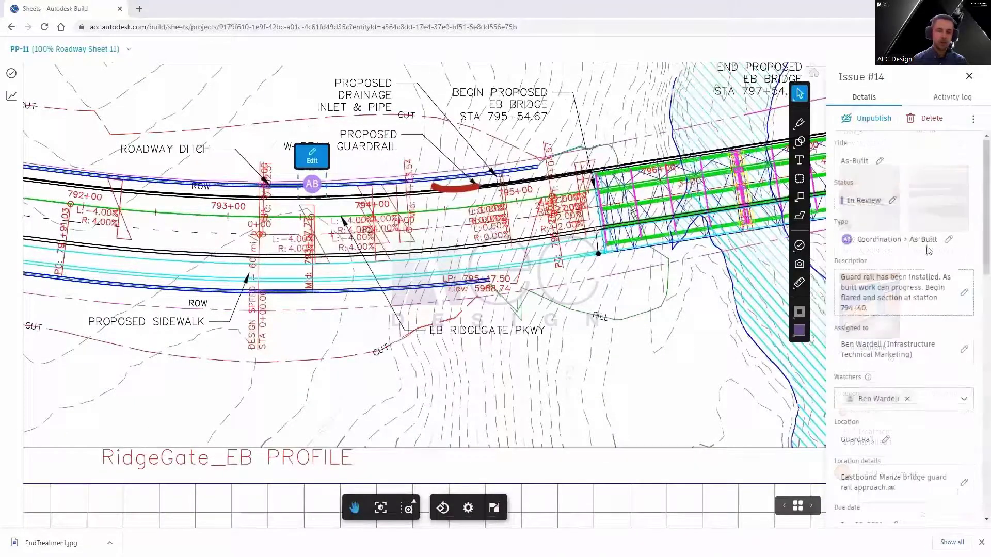
left_click(877, 204)
left_click(863, 282)
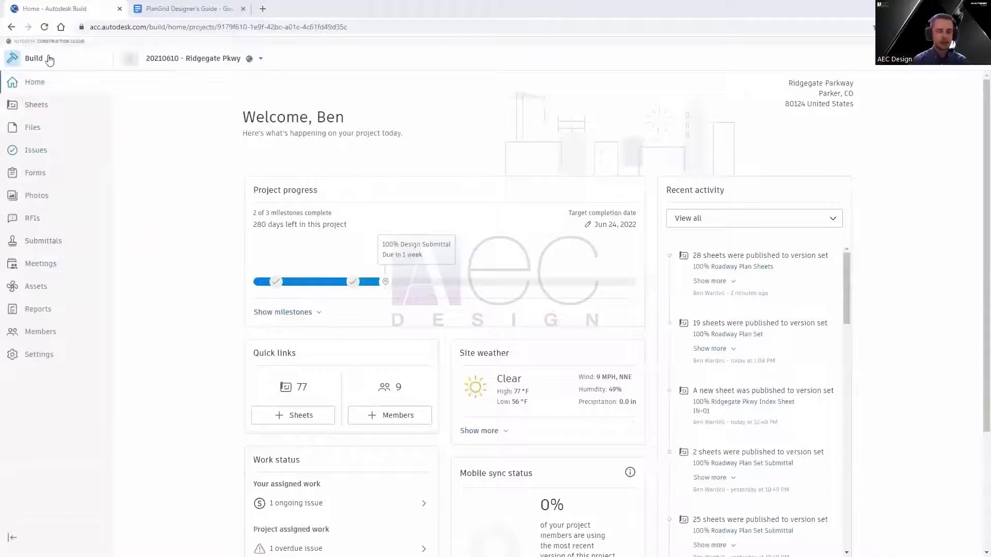
Step: In Model Coordination, view RidgeGate_3D_Model.dwg, RidgeGate_Guardrail.dwg, RidgeGate_Drainage.dwg, RG_Bridge4.rvt - {3D} and RidgeGate_3D_Contours.dwg together
left_click(50, 60)
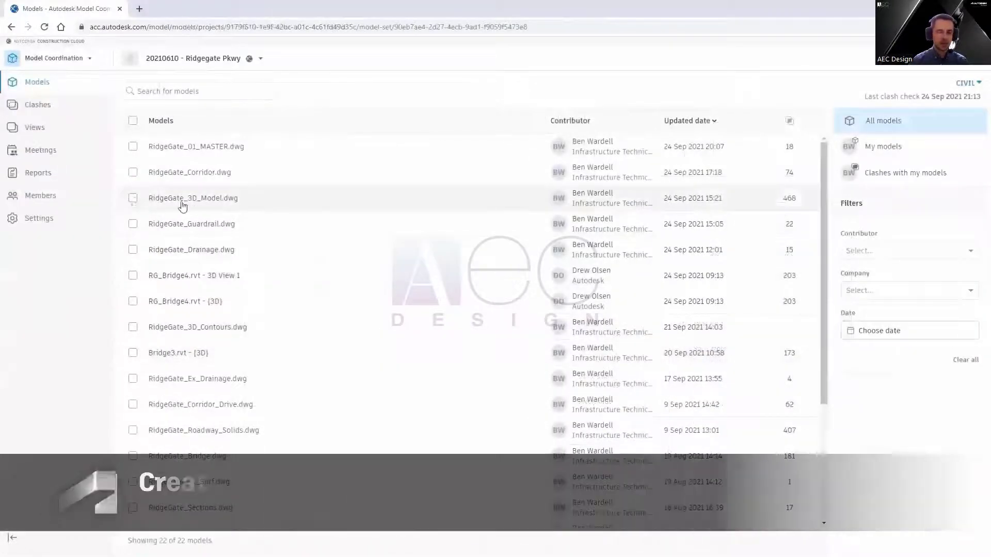
left_click(133, 198)
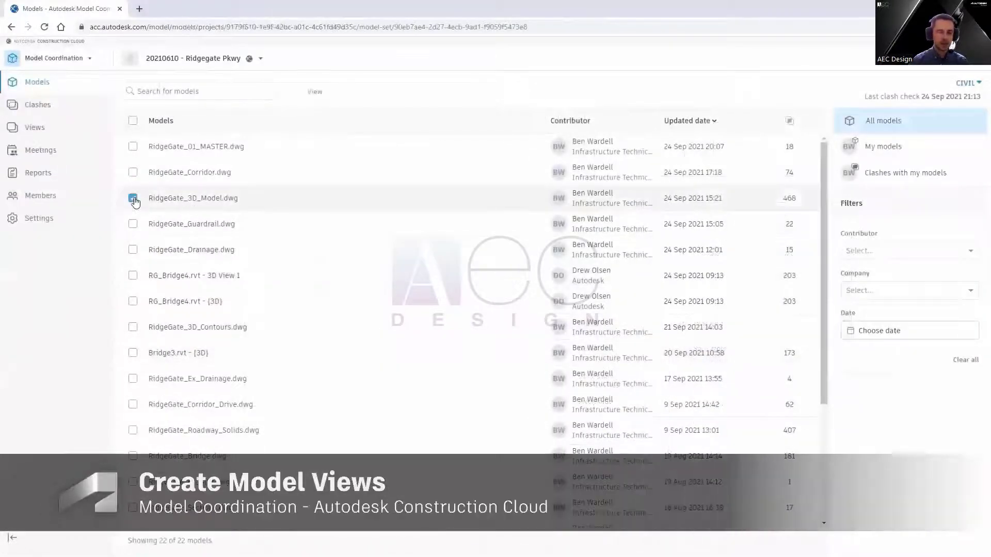
left_click(133, 224)
left_click(133, 249)
left_click(132, 301)
left_click(133, 327)
left_click(315, 91)
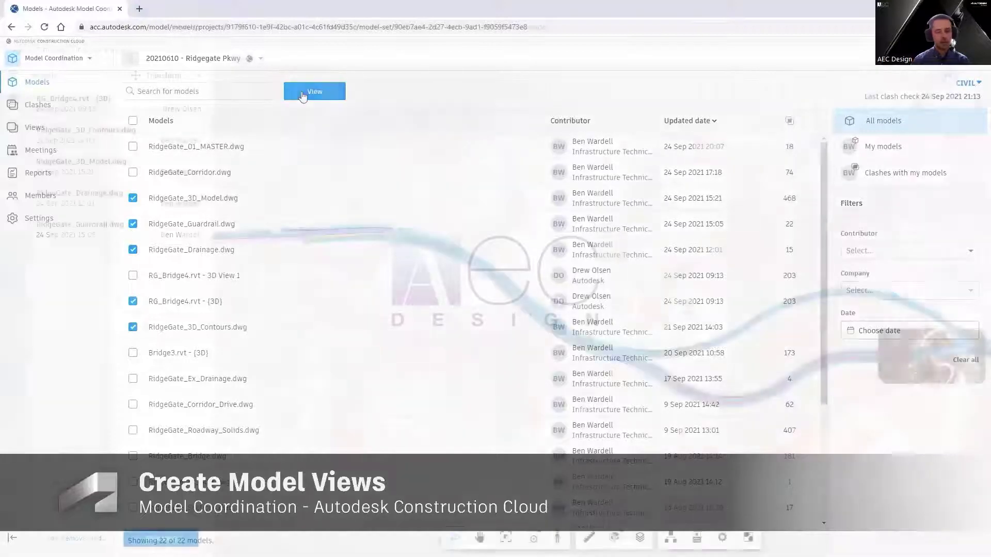
Step: Hide the Topography category of RG_Bridge4.rvt in the combined model view and look closer at the roadway
left_click(676, 547)
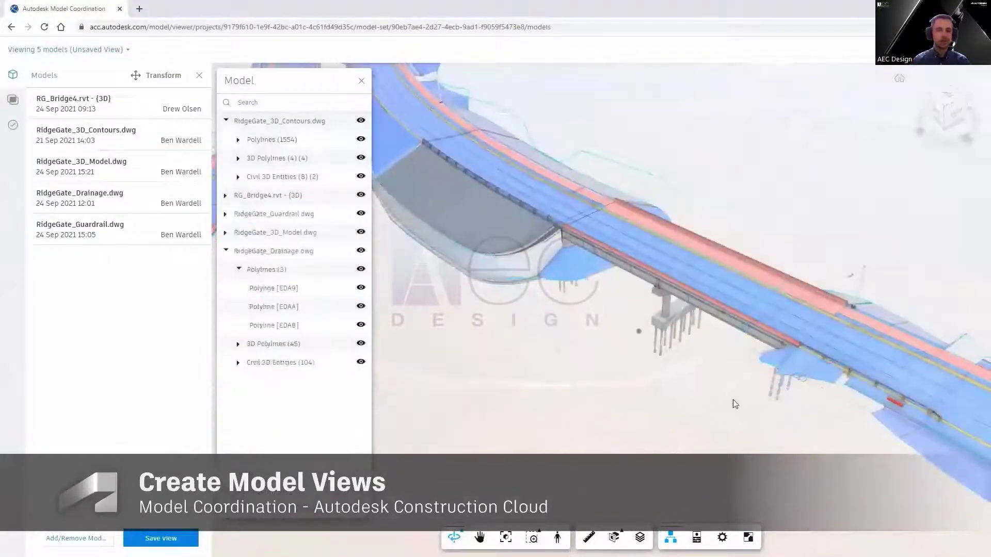
left_click_drag(733, 399, 679, 376)
scroll(726, 354, "up", 4)
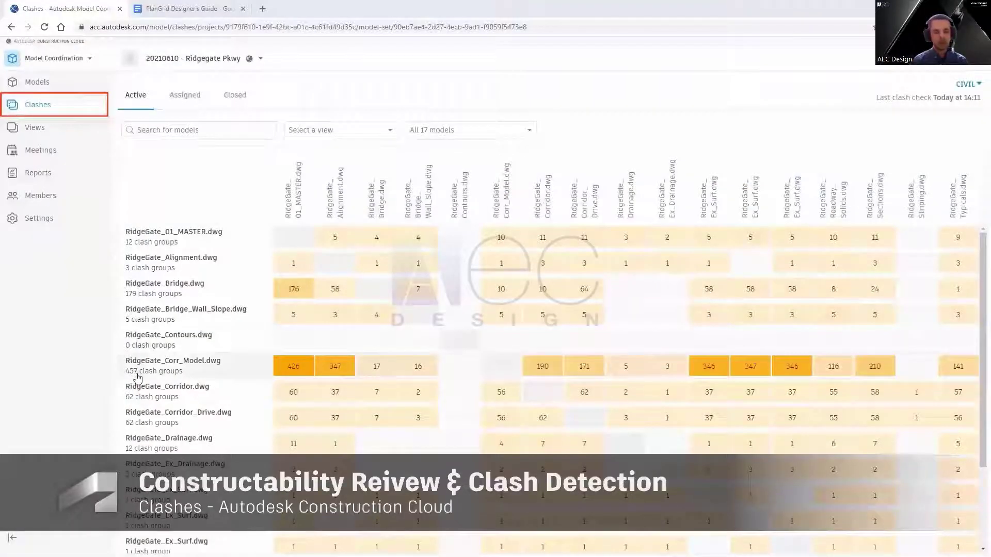
Step: Among the RidgeGate_Corr_Model.dwg and RidgeGate_Drainage.dwg clashes, mark Solid [13F91] as not an issue, reason Valid Interface, comment "Curb Drainage Inlet"
left_click(625, 367)
left_click(46, 464)
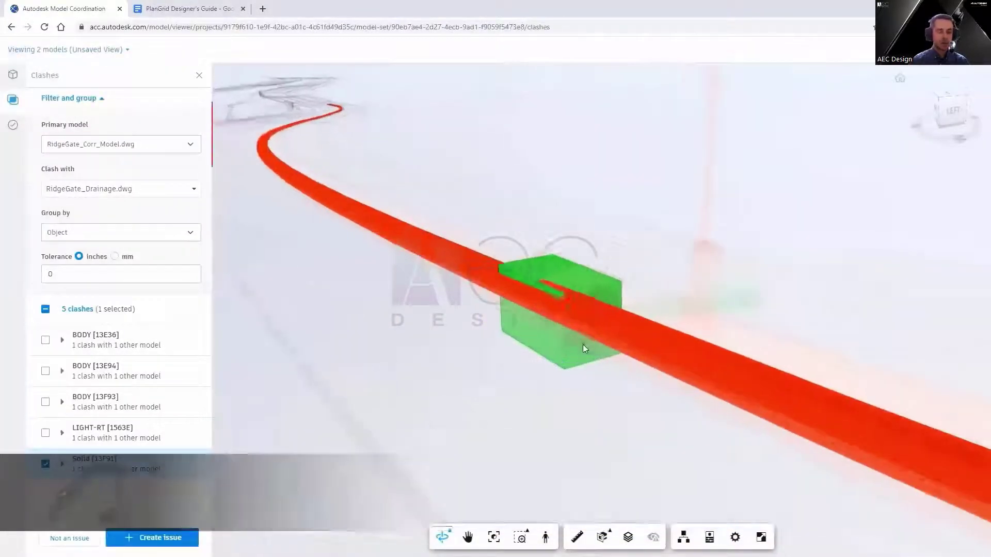
mouse_move(583, 344)
left_mouse_down()
mouse_move(478, 347)
mouse_move(471, 334)
mouse_move(594, 351)
left_mouse_up()
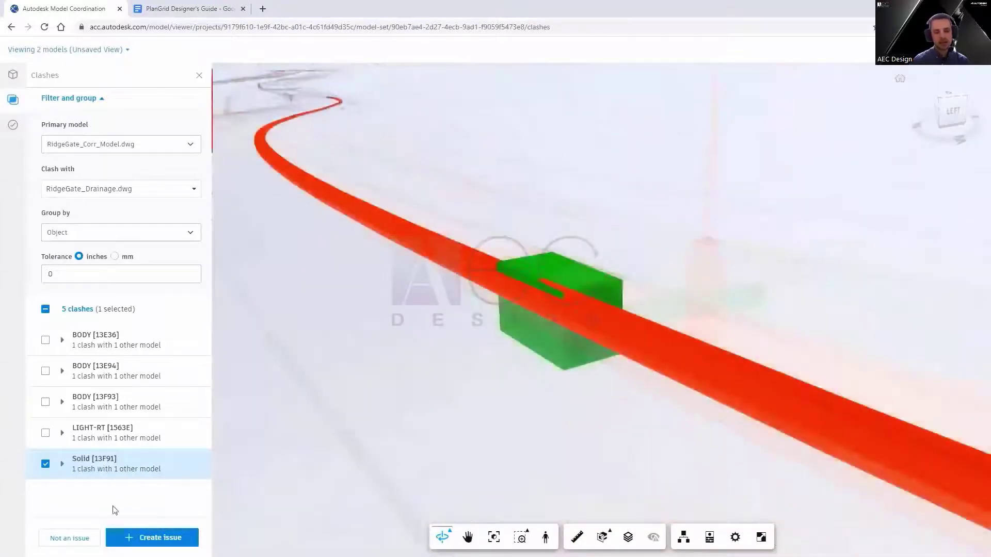
left_click(68, 539)
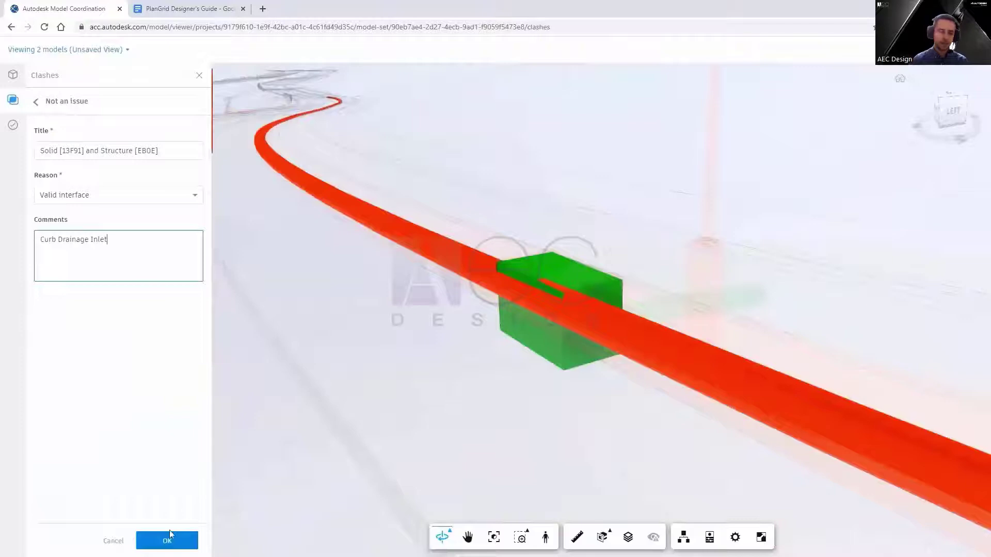
left_click(168, 540)
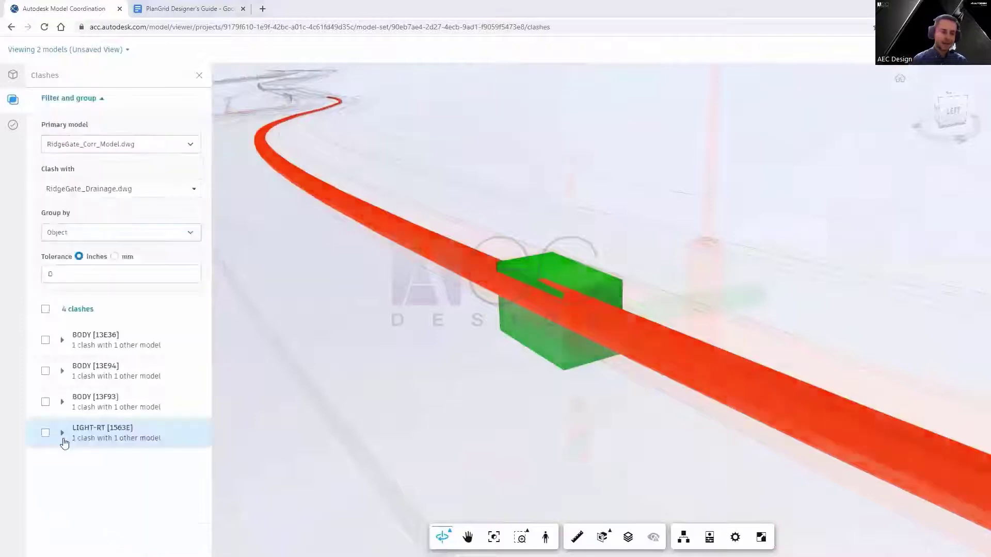
Step: Create a Coordination > Clash issue pinned on the LIGHT-RT [1563E] clash, location Roadway, details "Light Pole & Drain Pipe", start Sep 17, due Sep 24, 2021
left_click(79, 443)
left_click(45, 434)
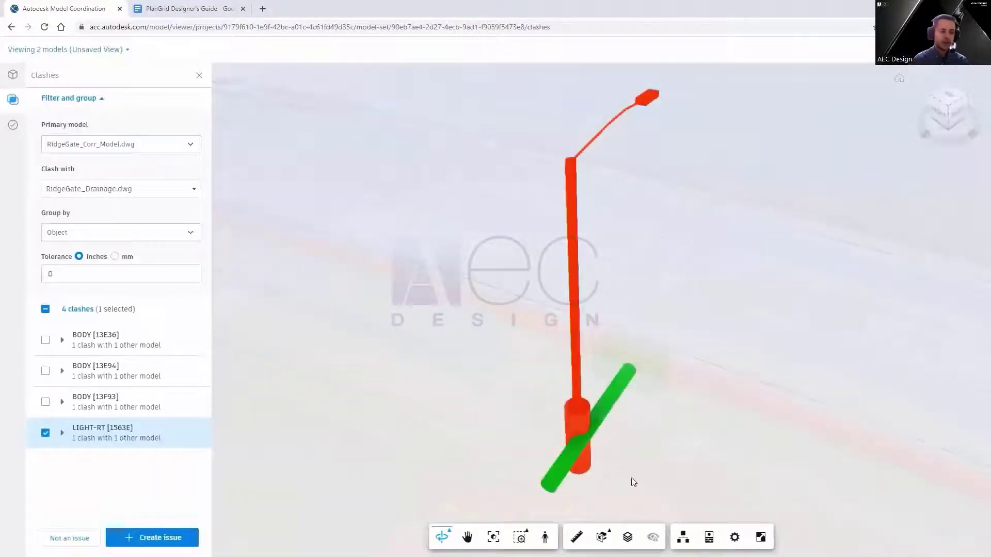
scroll(631, 478, "up", 3)
left_click_drag(602, 467, 471, 435)
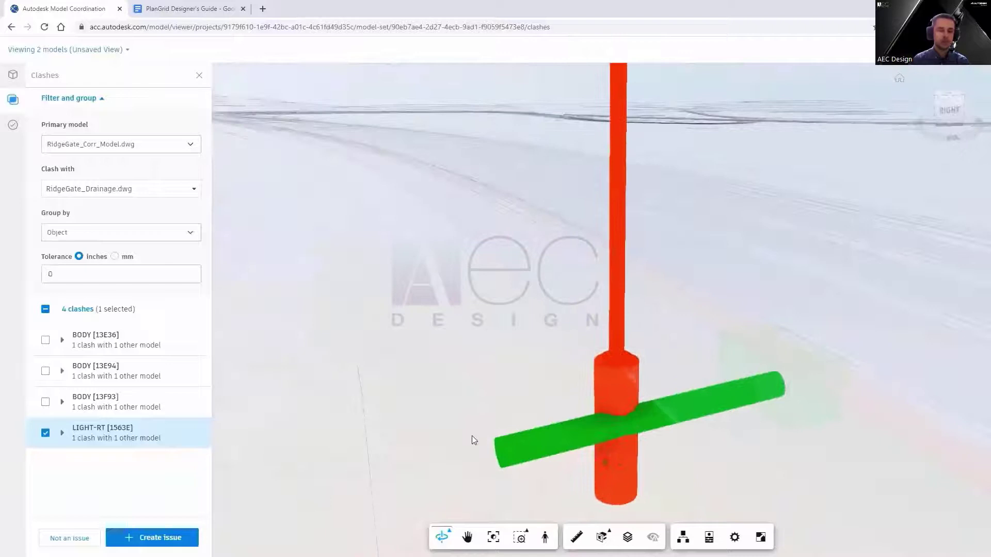
left_click(154, 539)
left_click(626, 393)
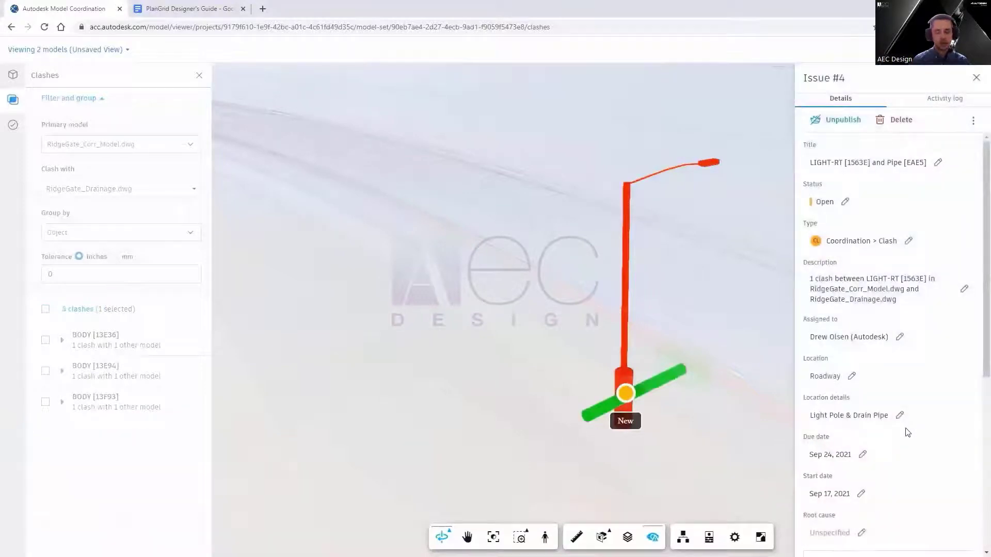
scroll(912, 429, "down", 5)
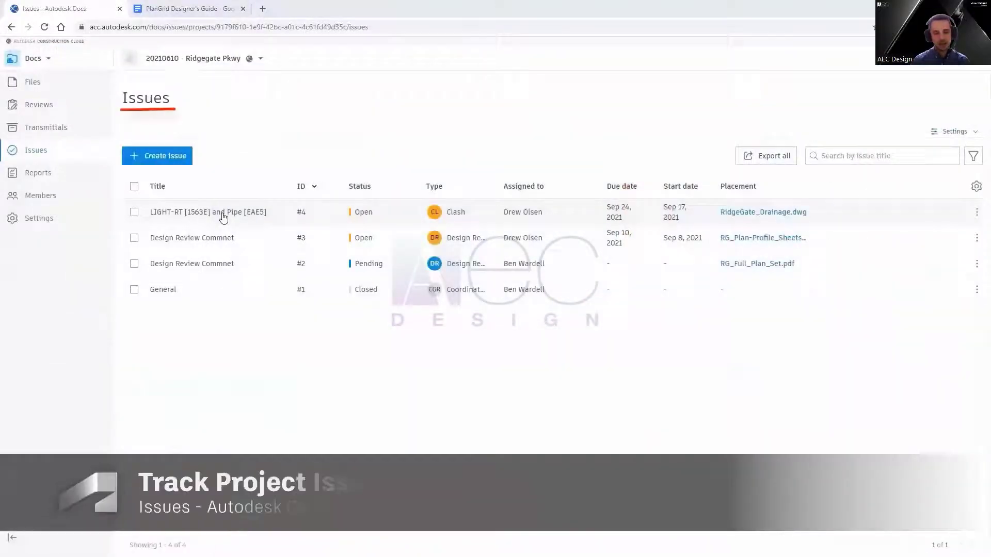
Step: Comment "Adjust Pole Location to avoid conflict with pipe" on the LIGHT-RT [1563E] clash issue and open its placement in RidgeGate_Drainage.dwg
left_click(222, 214)
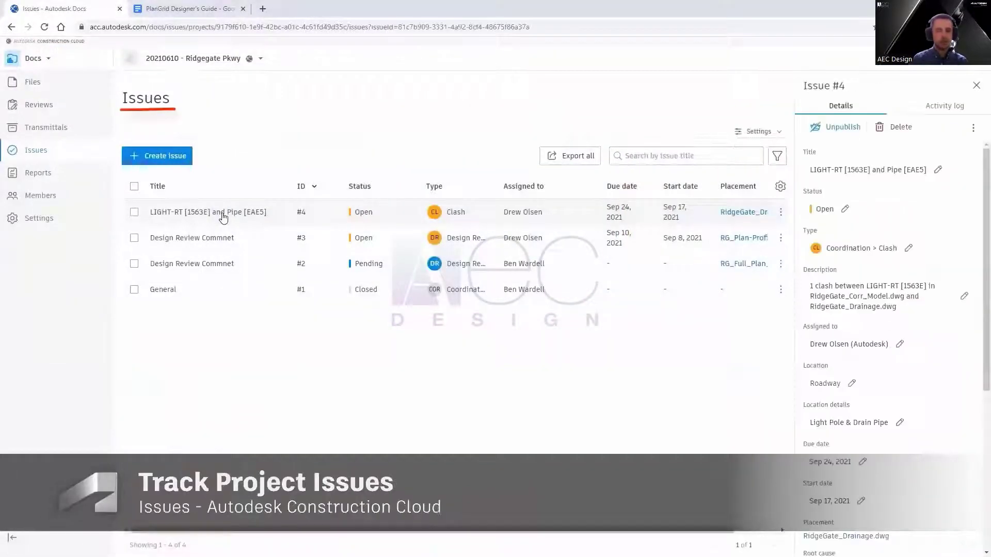
scroll(856, 344, "down", 6)
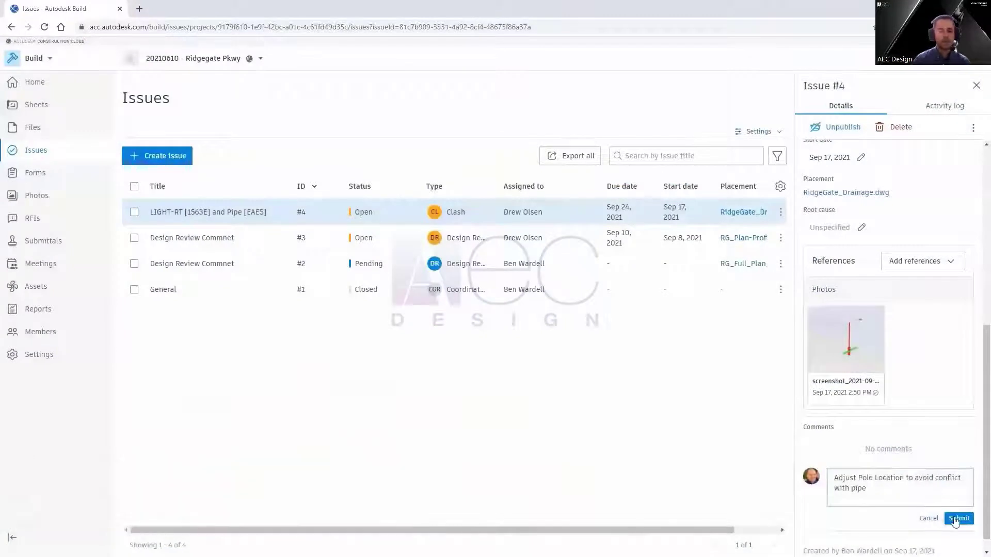
left_click(959, 518)
left_click(732, 213)
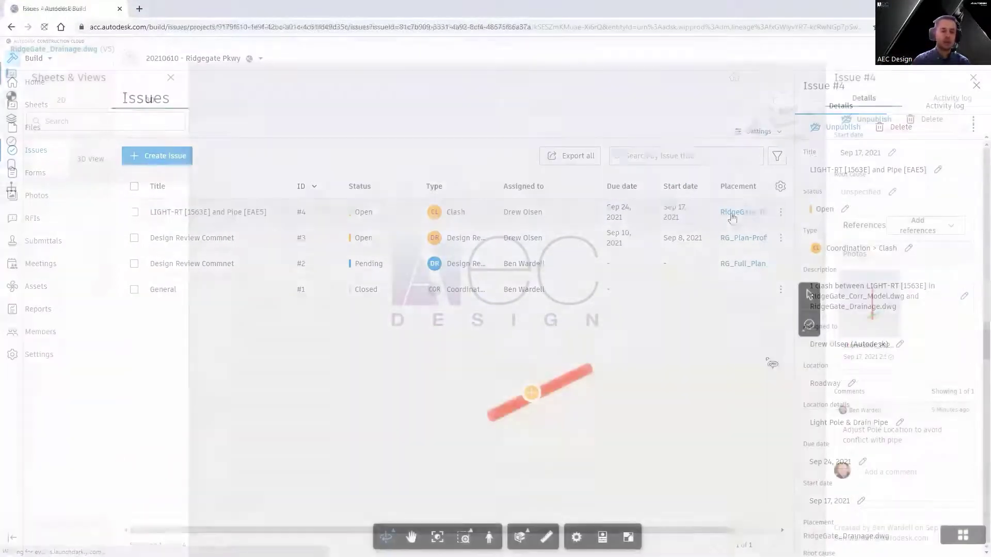
mouse_move(556, 403)
left_mouse_down()
mouse_move(586, 401)
mouse_move(548, 402)
left_mouse_up()
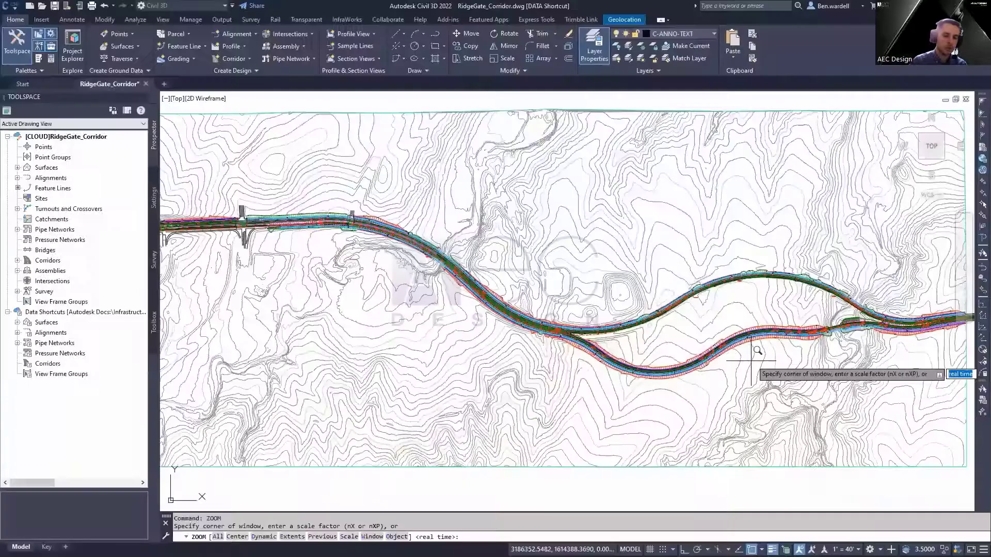
Step: In Civil 3D, move the light pole near the 785+76.10 label in RidgeGate_Corridor.dwg about 16 units along the road, away from the drain pipe
left_click(737, 328)
left_click(764, 335)
left_click(614, 356)
type("move")
key("Return")
left_click(668, 432)
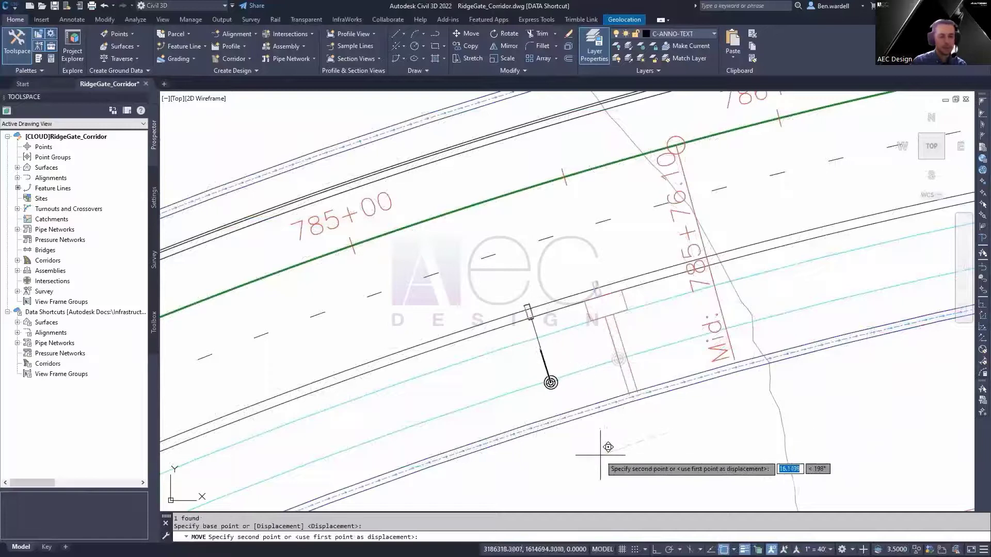
left_click(600, 453)
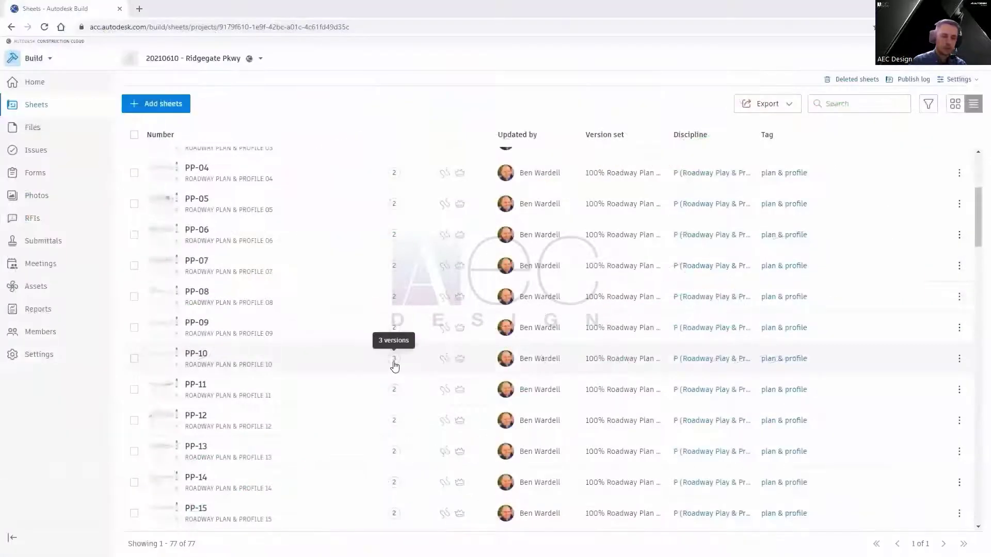
Step: In Autodesk Build, open roadway plan and profile sheet PP-10 and compare its versions from the 100% Roadway Plan sets
left_click(196, 354)
scroll(538, 217, "up", 5)
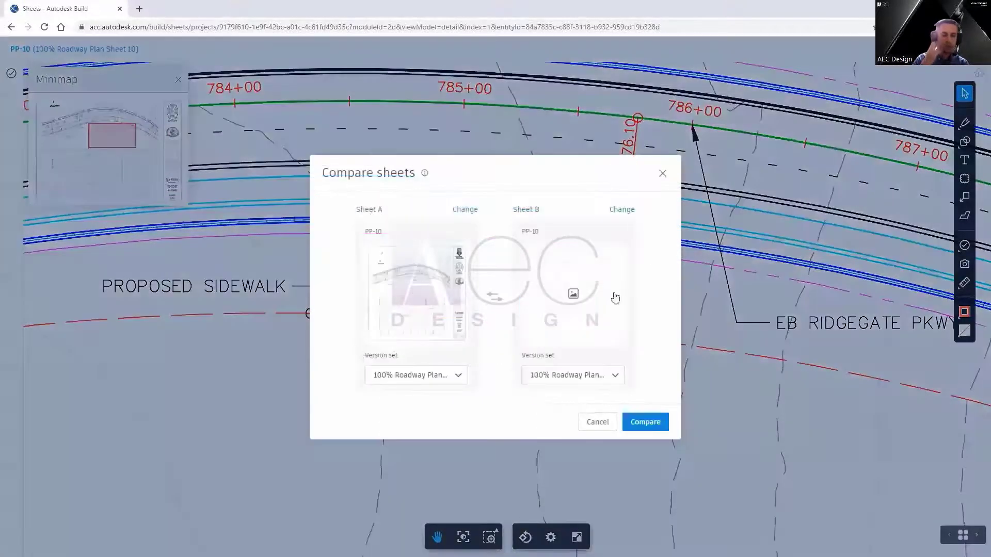
left_click(644, 422)
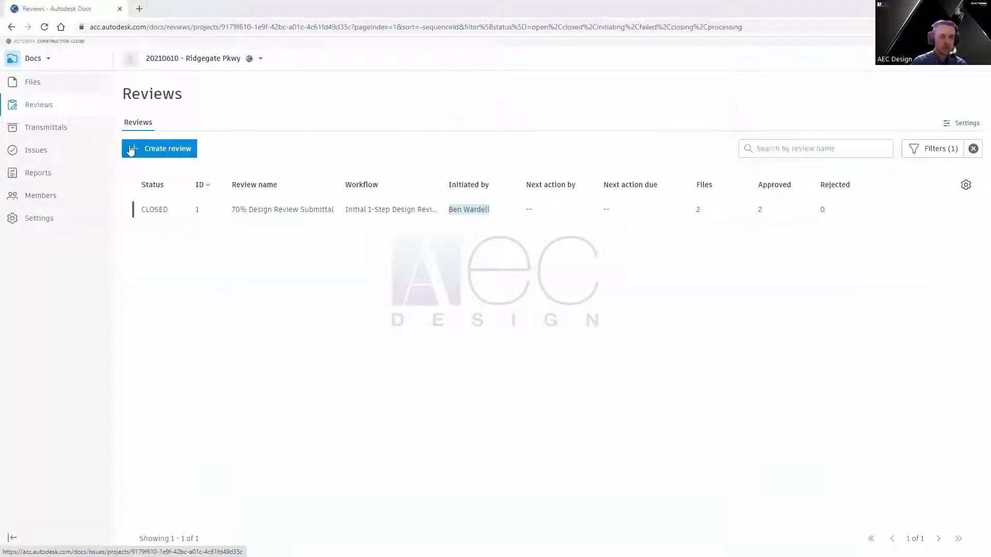
Step: Create a review in Autodesk Docs containing RidgeGate_01_MASTER.dwg and RG_Plan-Profile_Sheets 01 to 18 from the 02 DESIGN folder
left_click(258, 221)
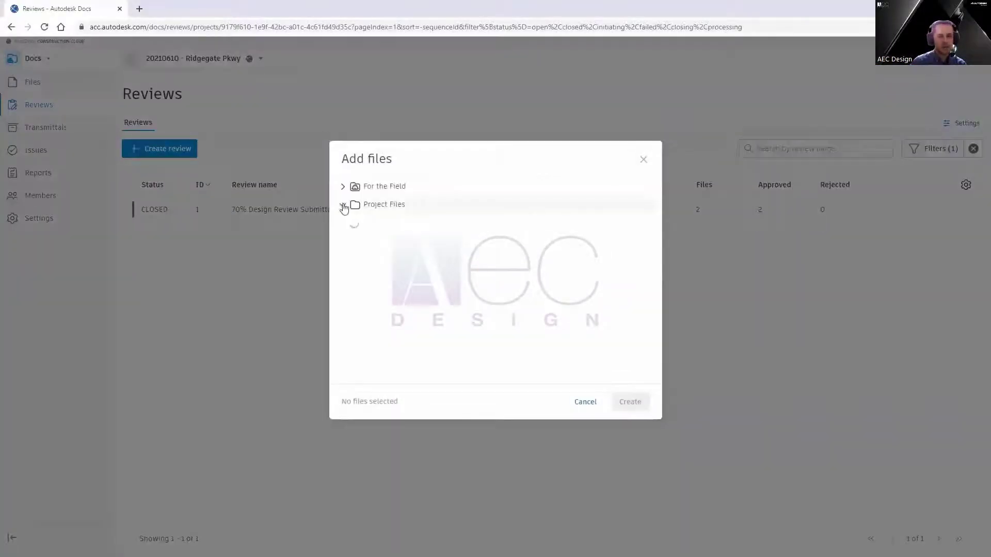
left_click(354, 241)
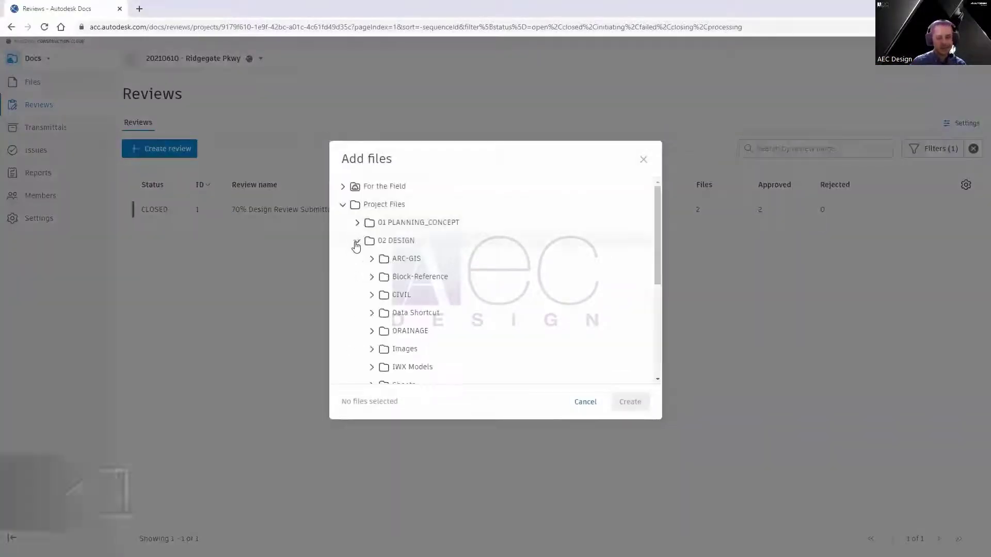
left_click(371, 294)
scroll(408, 306, "down", 4)
scroll(402, 306, "down", 10)
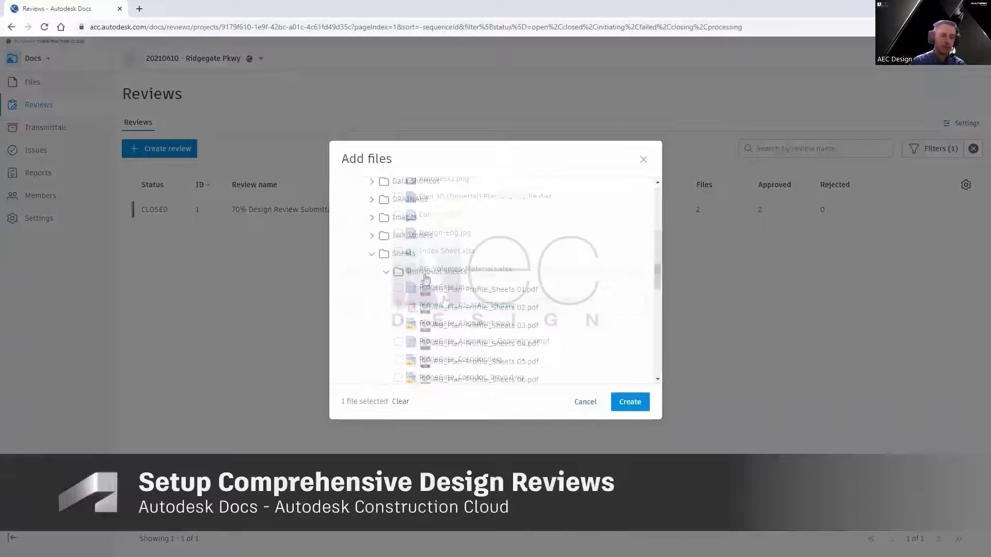
left_click(413, 238)
left_click(413, 256)
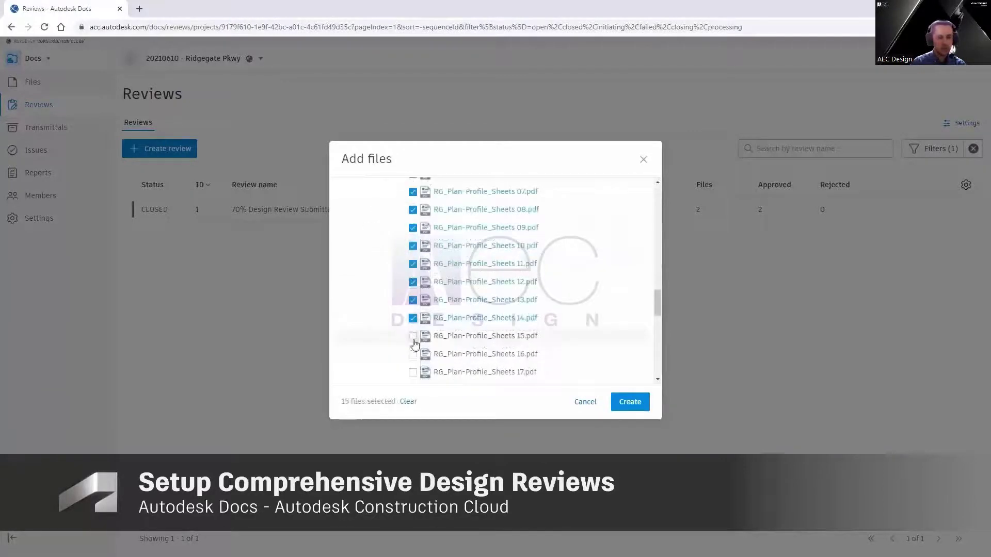
left_click(412, 337)
left_click(413, 355)
left_click(631, 403)
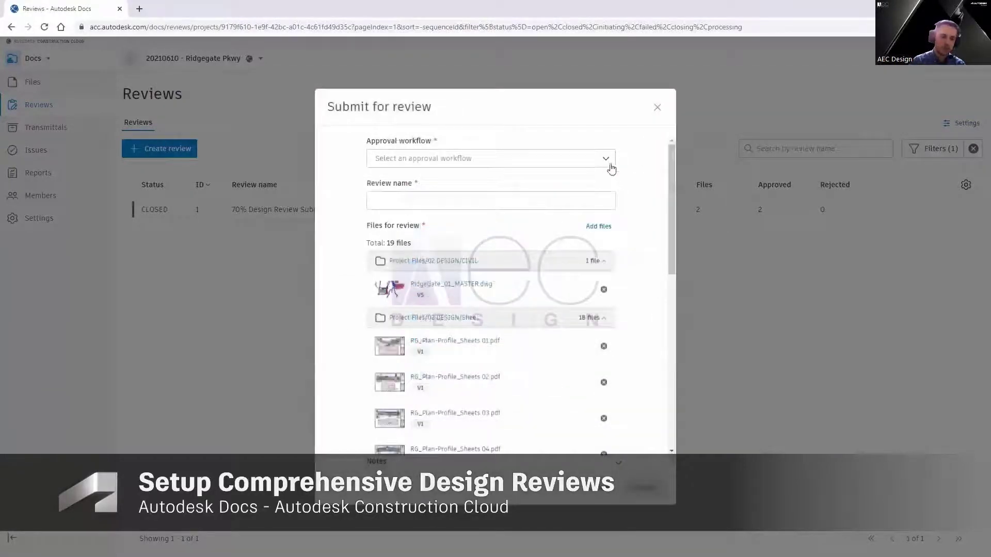
Step: Submit the review under the Submittal Review approval workflow with the name "90% Roadway Submittal"
left_click(607, 161)
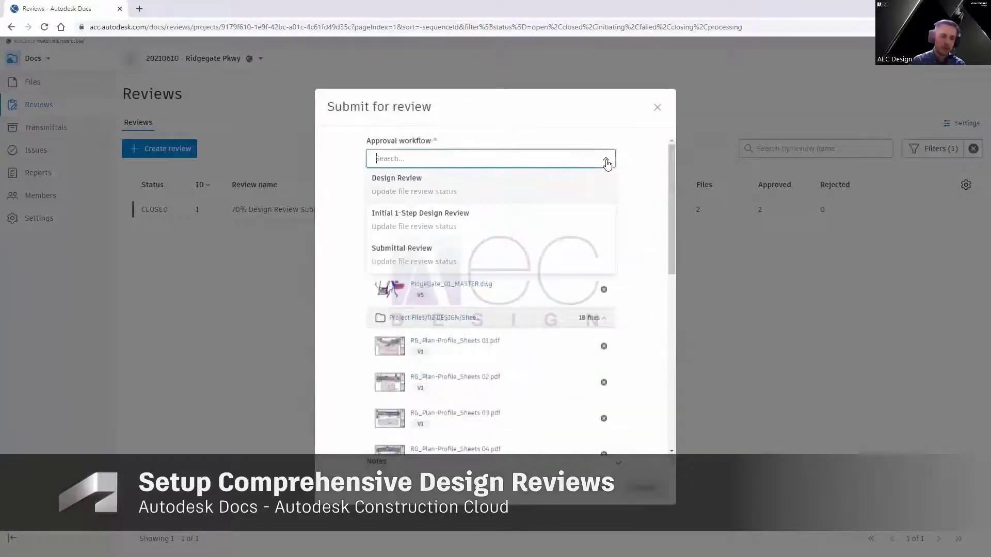
left_click(431, 254)
left_click(453, 339)
type("90% Roadway Submittal")
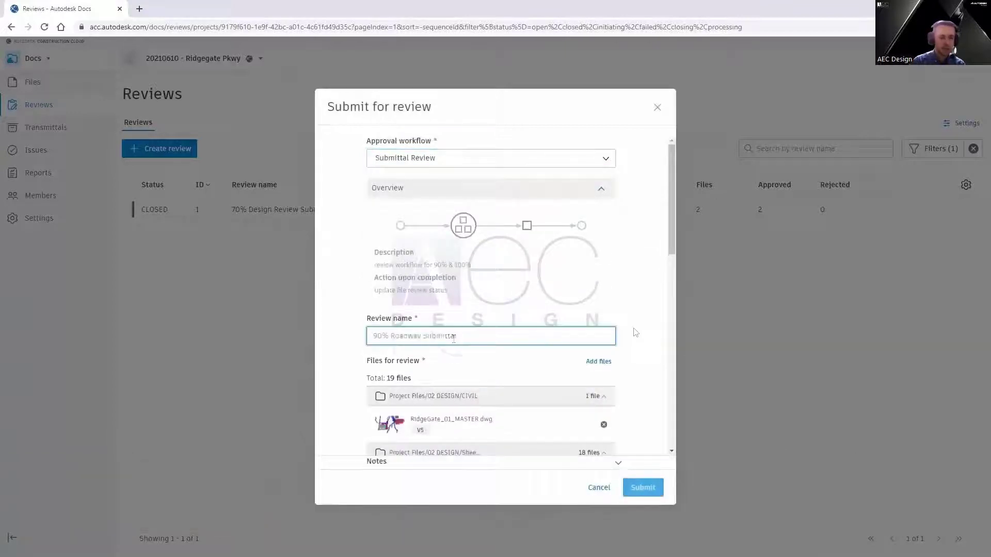
scroll(634, 331, "down", 8)
scroll(635, 332, "down", 6)
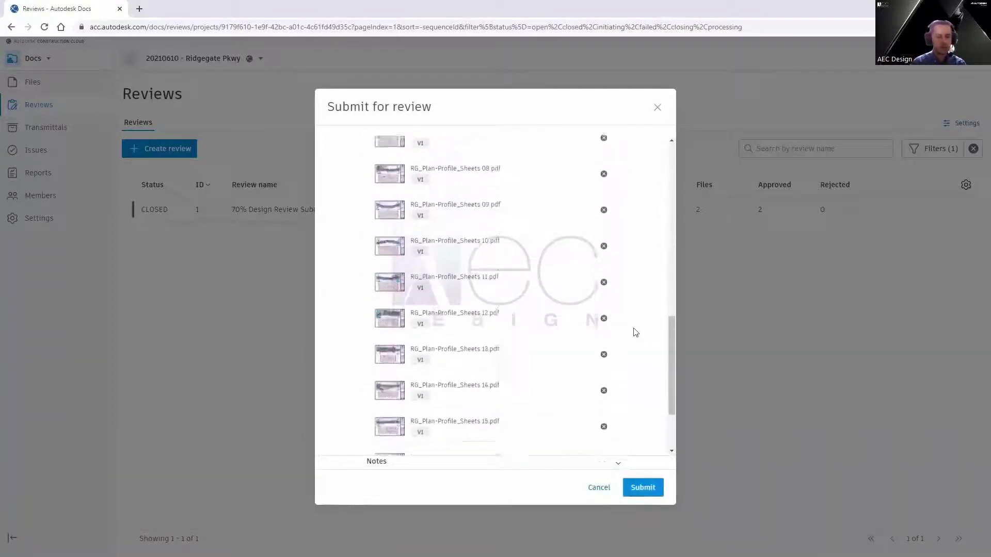
left_click(647, 487)
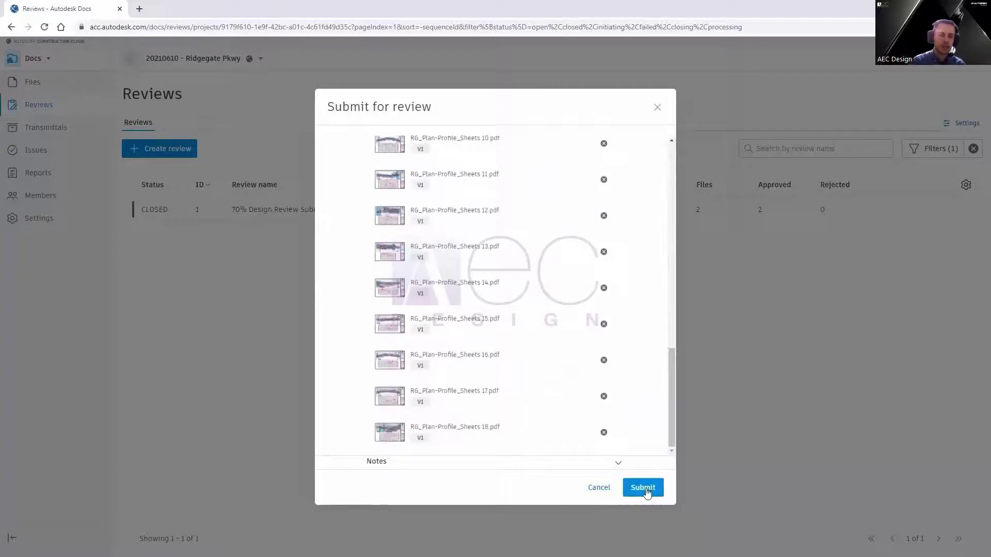
Step: In RG_Plan-Profile_Sheets 11.pdf of the new review, publish a red callout "Show Proposed Drainage details" and cloud the roadway stretch before the bridge
left_click(148, 210)
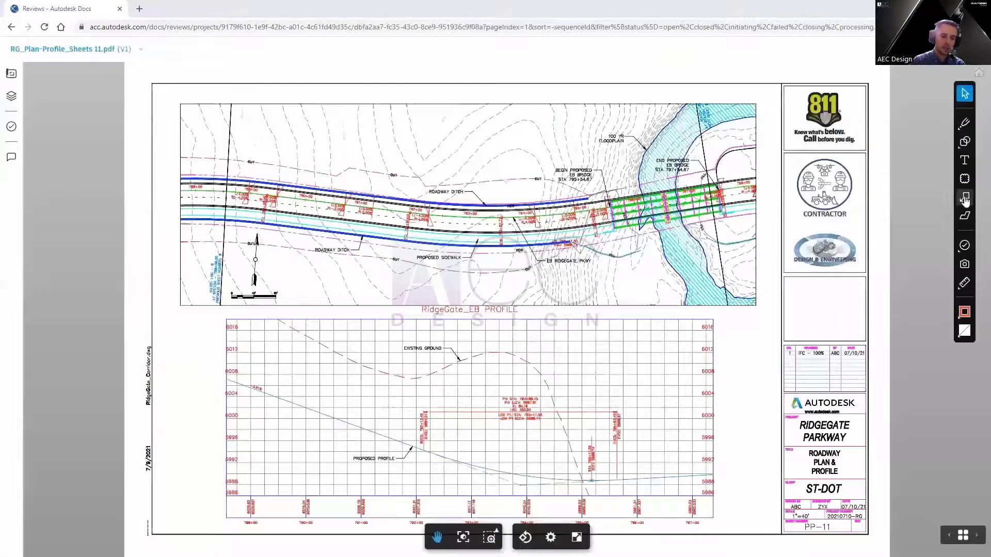
left_click(964, 199)
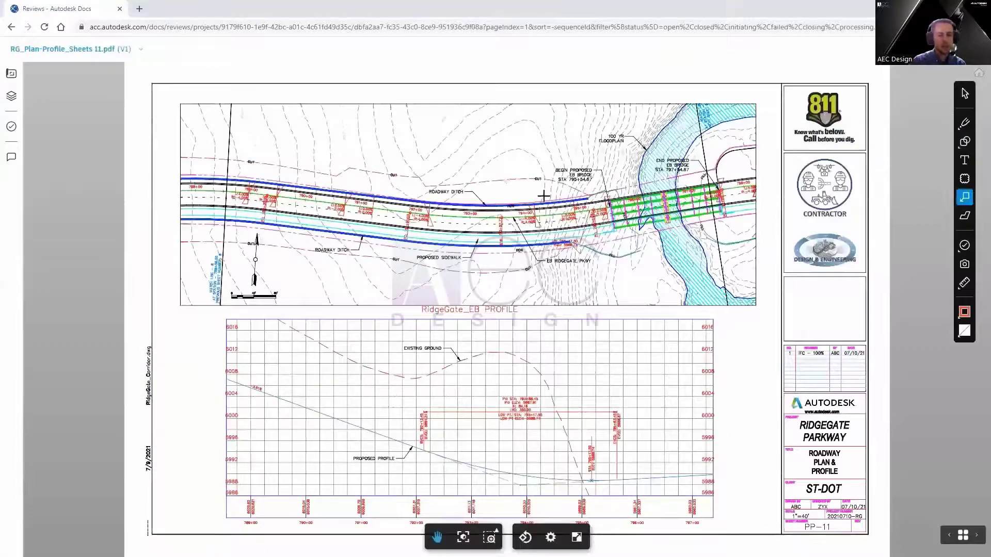
left_click_drag(543, 196, 410, 135)
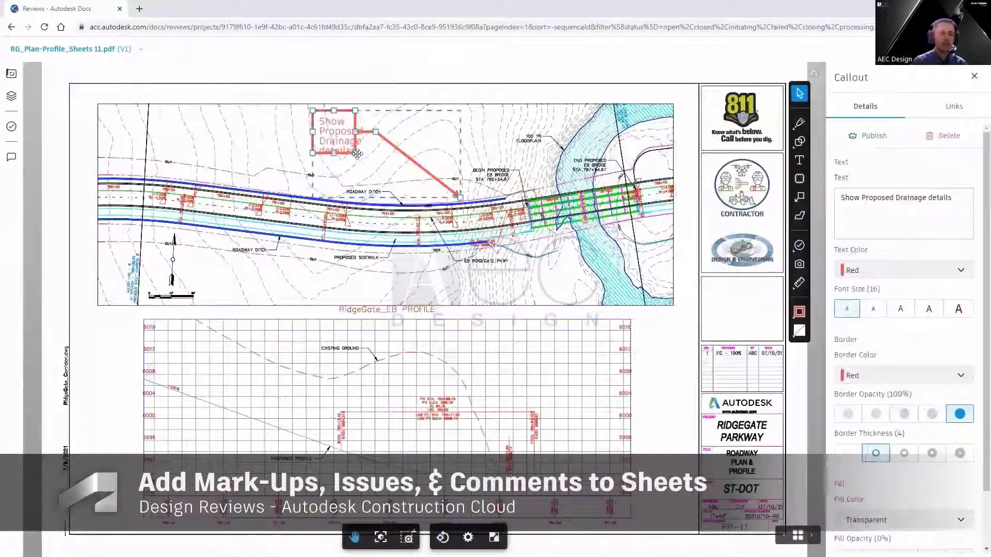
left_click_drag(357, 153, 377, 162)
left_click_drag(460, 197, 436, 198)
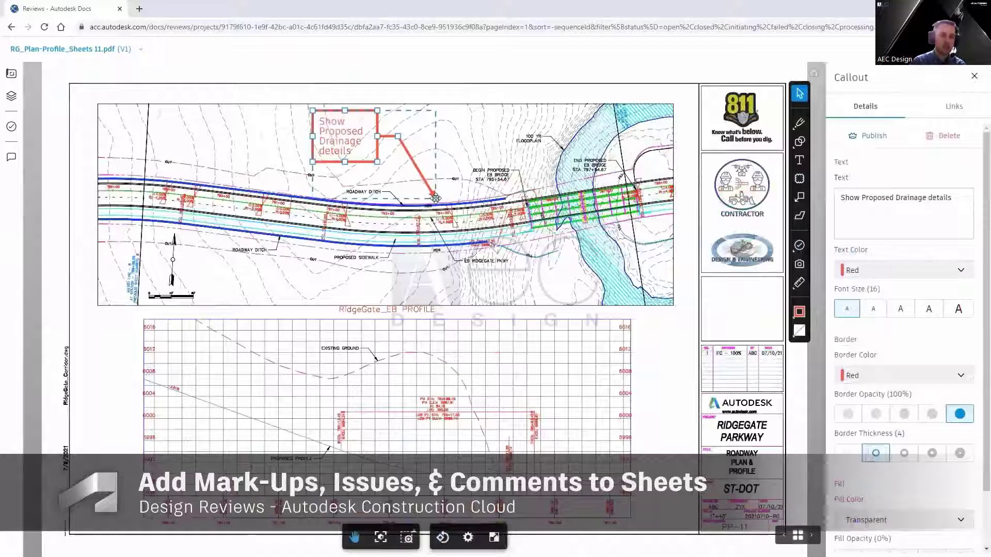
left_click(393, 92)
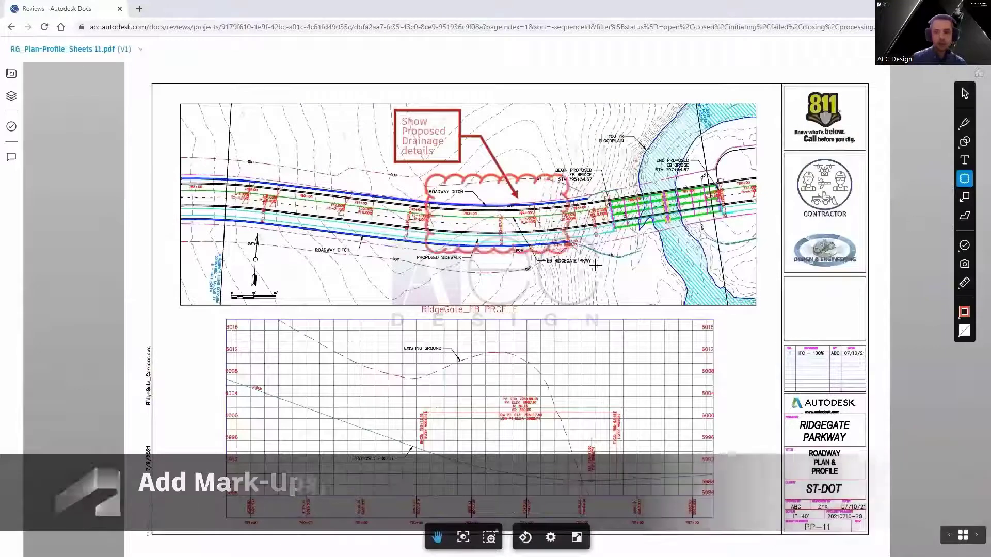
left_click_drag(426, 175, 616, 275)
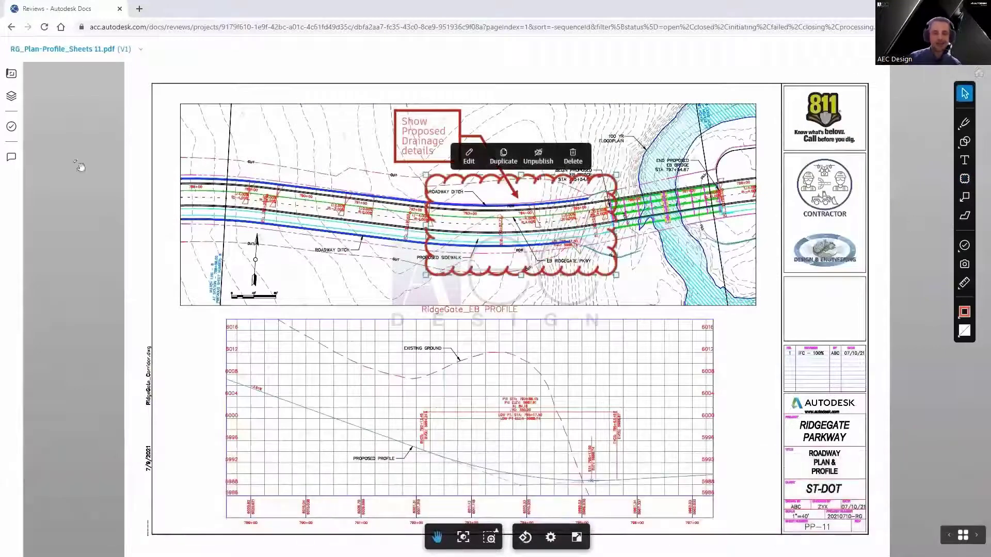
Step: Add the file comment "Show Proposed Drainage features on new roadway" to RG_Plan-Profile_Sheets 11.pdf
left_click(12, 156)
left_click(102, 490)
type("Show Proposed Drainage features on new roadway")
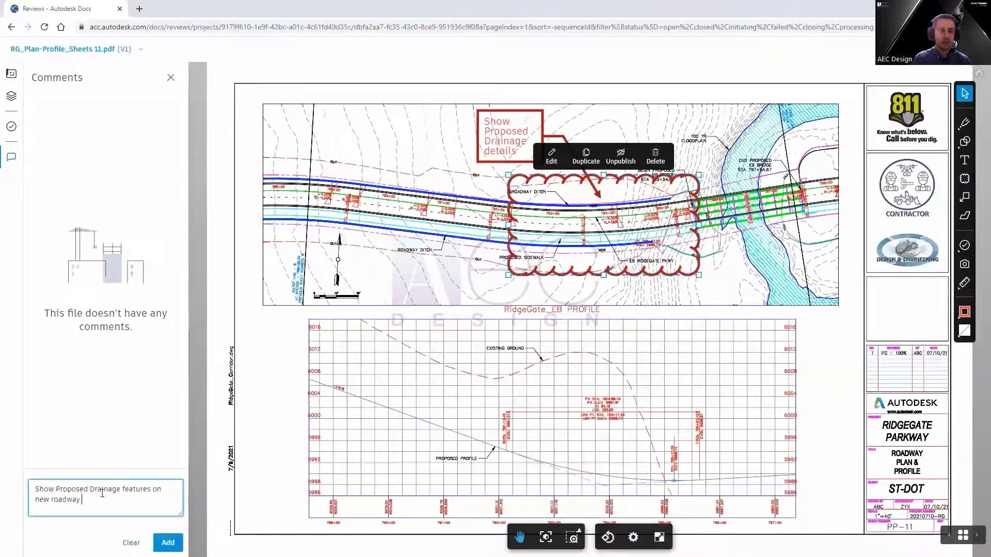
left_click(164, 546)
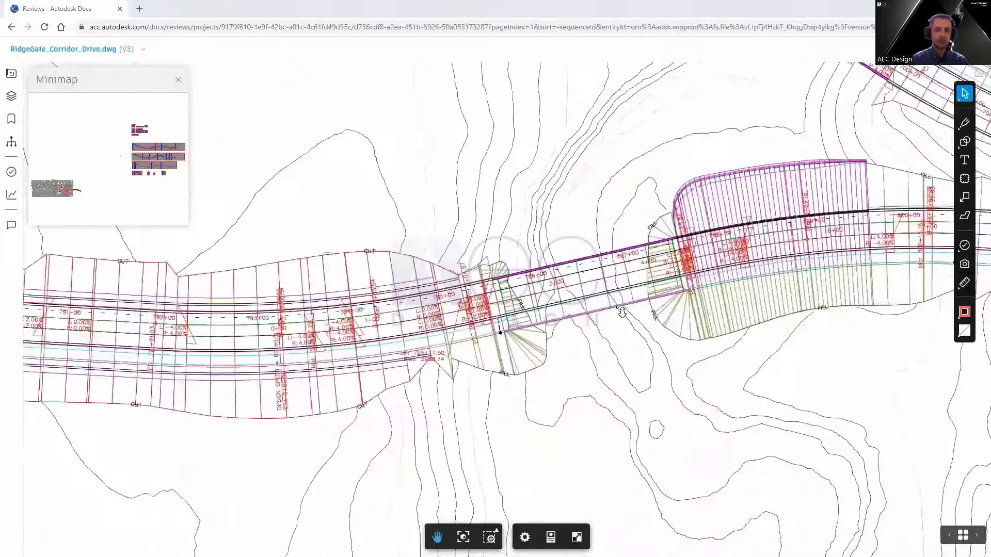
Step: Pin an issue near the bridge in the plan view of RidgeGate_Corridor_Drive.dwg and add a file comment from its 3D view
left_click(964, 246)
left_click(896, 279)
left_click(587, 280)
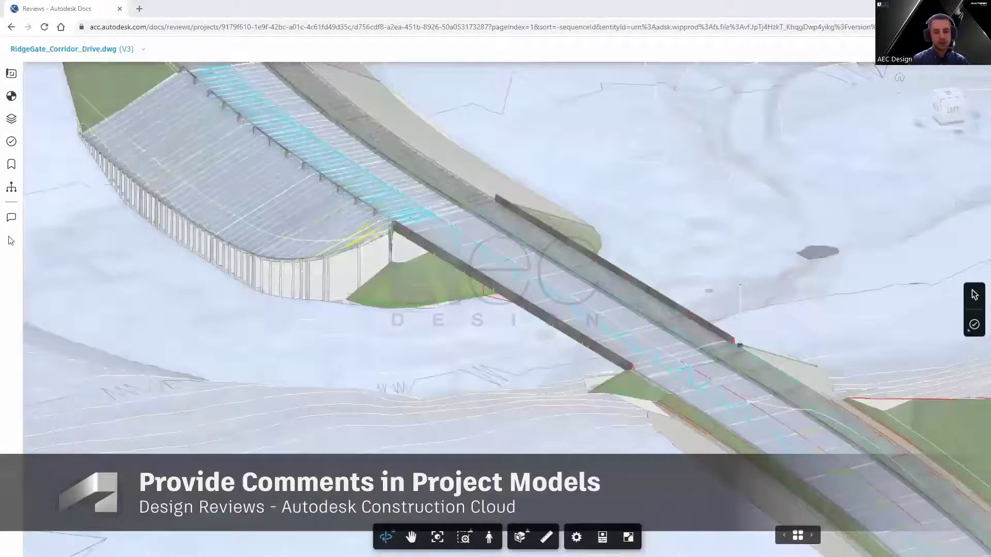
left_click(11, 217)
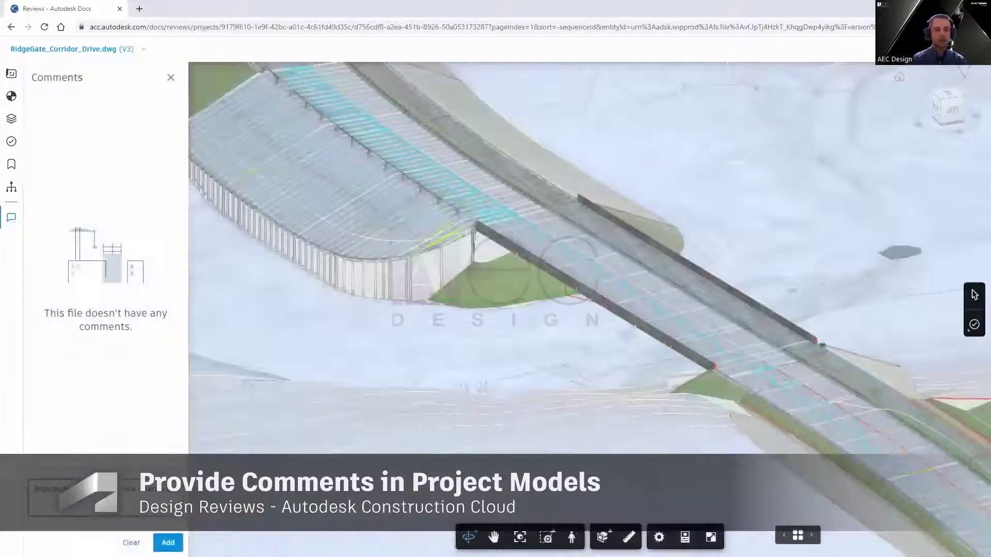
left_click(161, 550)
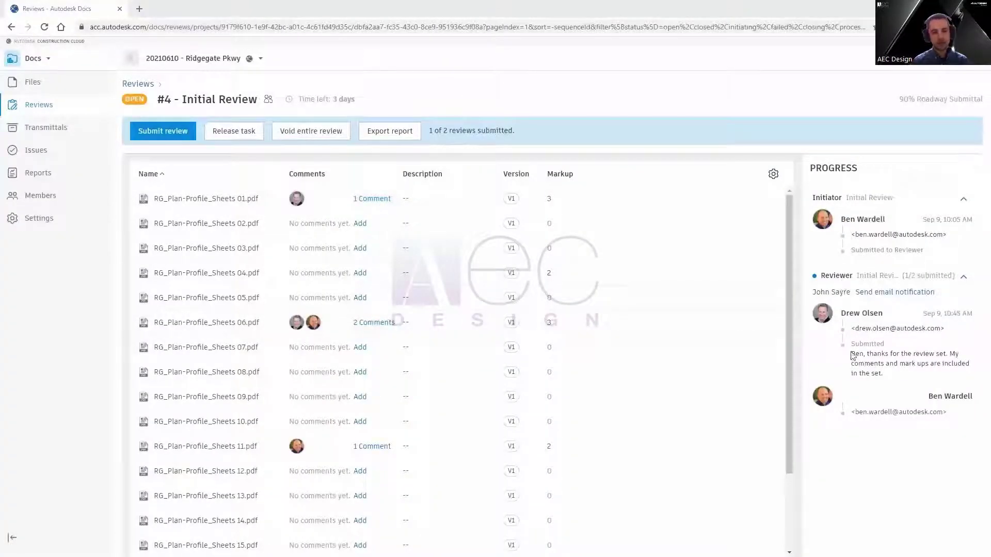
Step: Start the final review of the 90% Roadway Submittal, read the sheet 01 comment and set that sheet's status to Approved w/ comments
scroll(418, 448, "down", 2)
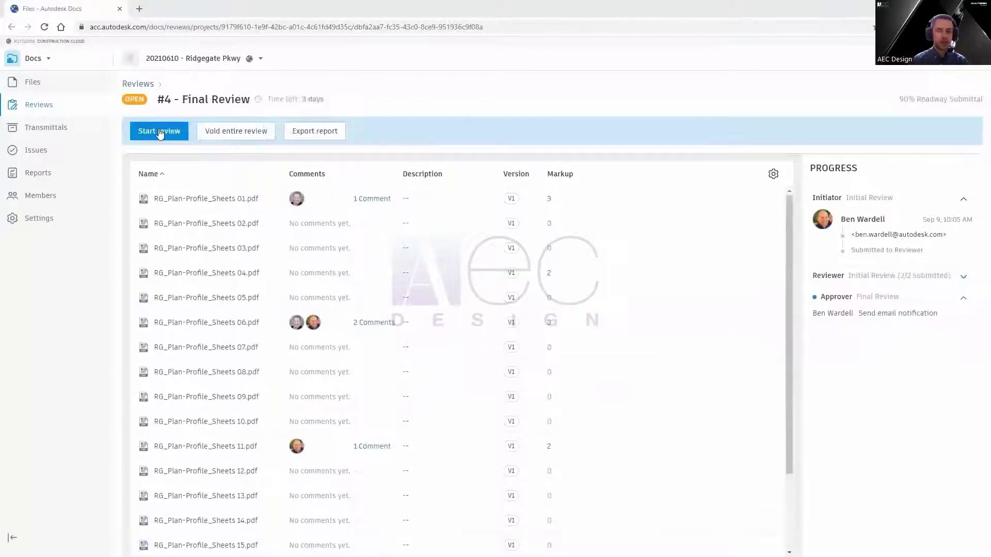
left_click(160, 131)
left_click(618, 267)
left_click(392, 199)
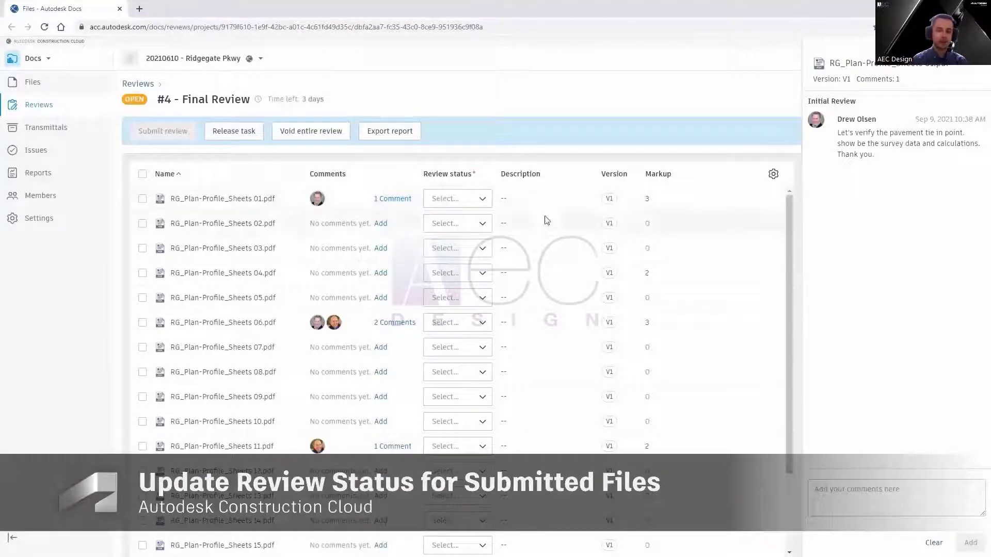
left_click(485, 199)
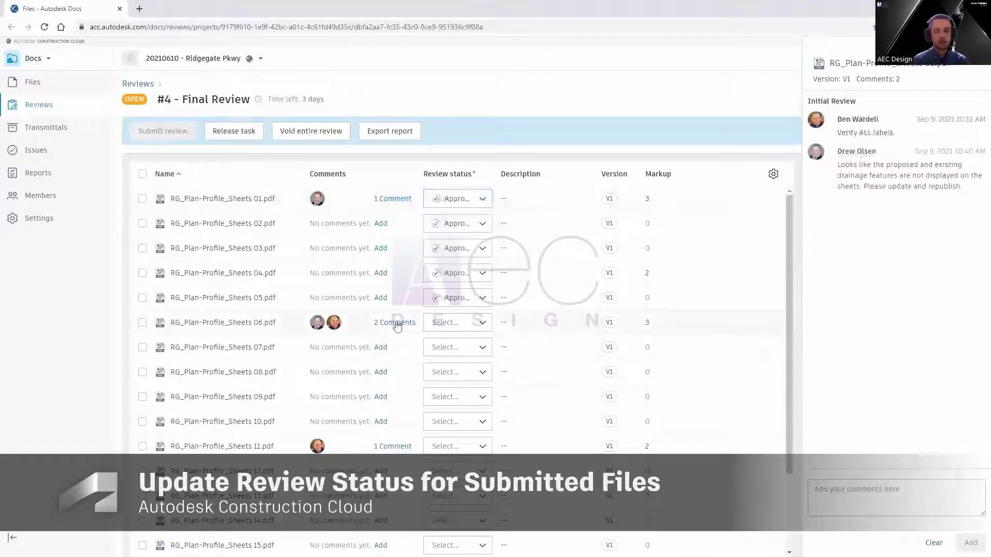
Step: Set the review status of RG_Plan-Profile_Sheets 06.pdf to Approved w/ comments and RG_Plan-Profile_Sheets 11.pdf to Rejected
left_click(482, 323)
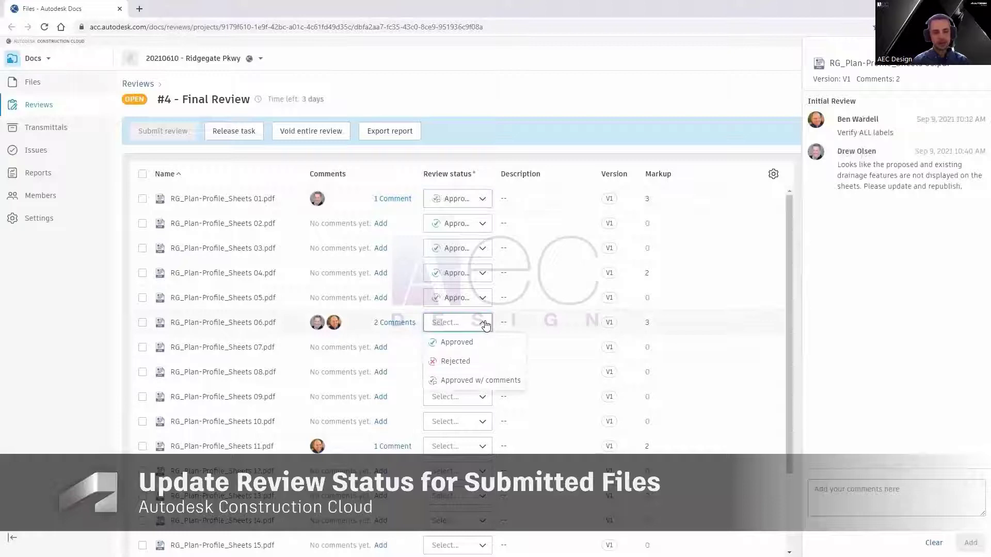
left_click(464, 381)
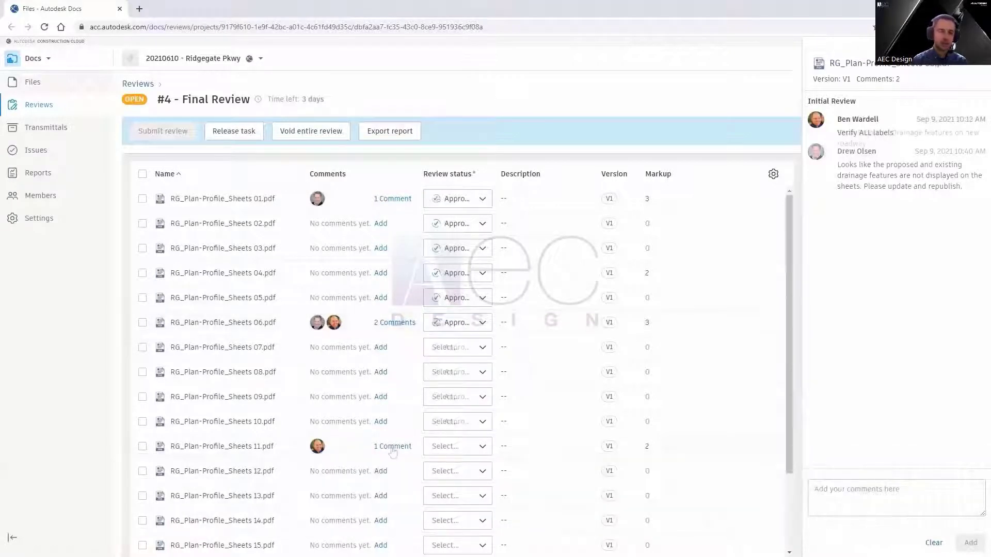
left_click(392, 447)
left_click(487, 449)
left_click(465, 486)
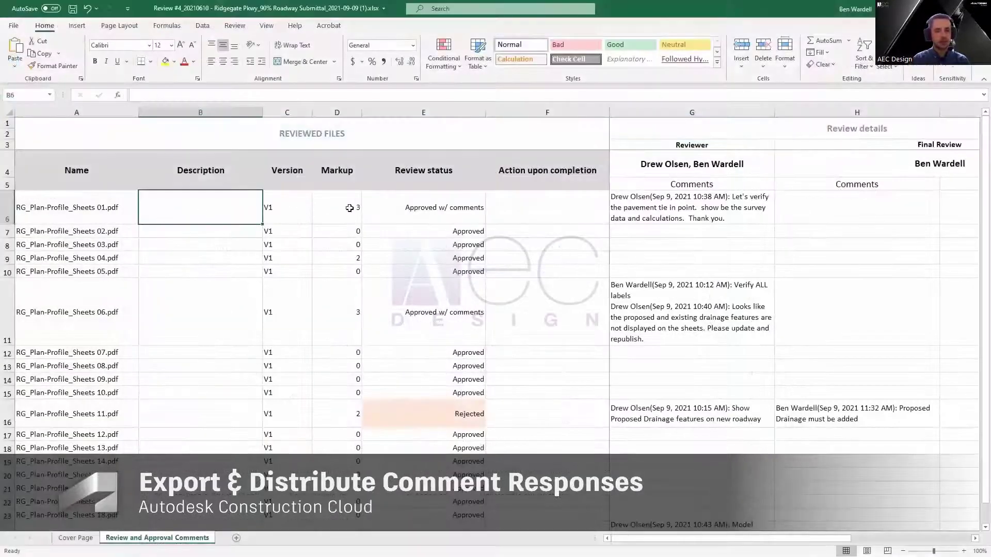
Step: In the exported review report in Excel, check the review status and reviewer comments for plan-profile sheets 01 and 11
left_click(426, 209)
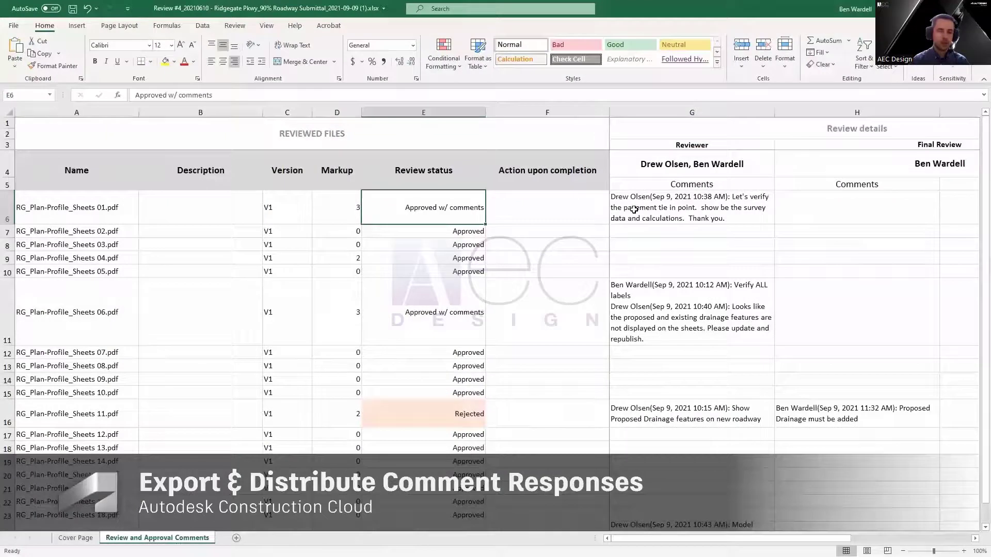
left_click(633, 209)
left_click(382, 421)
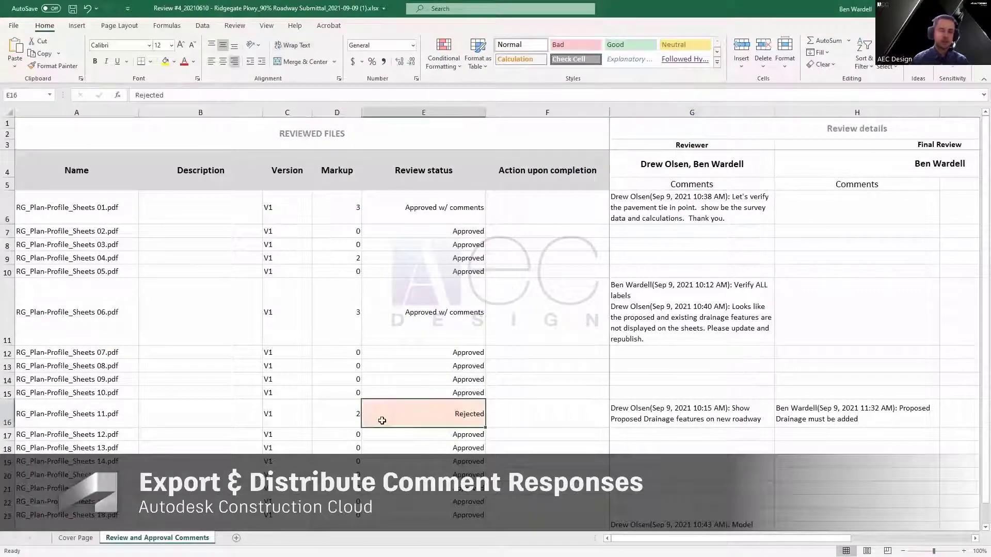
left_click(665, 416)
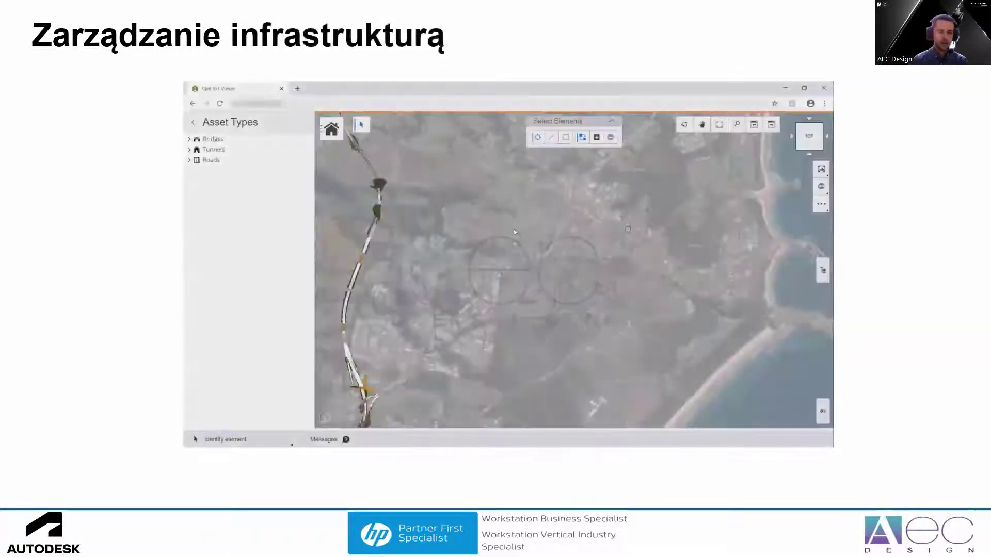
key("Left")
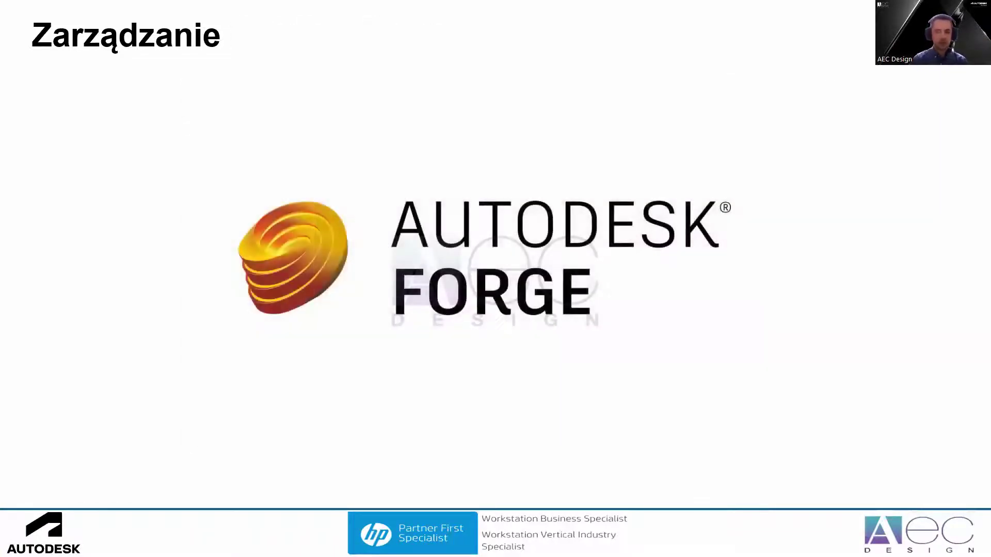